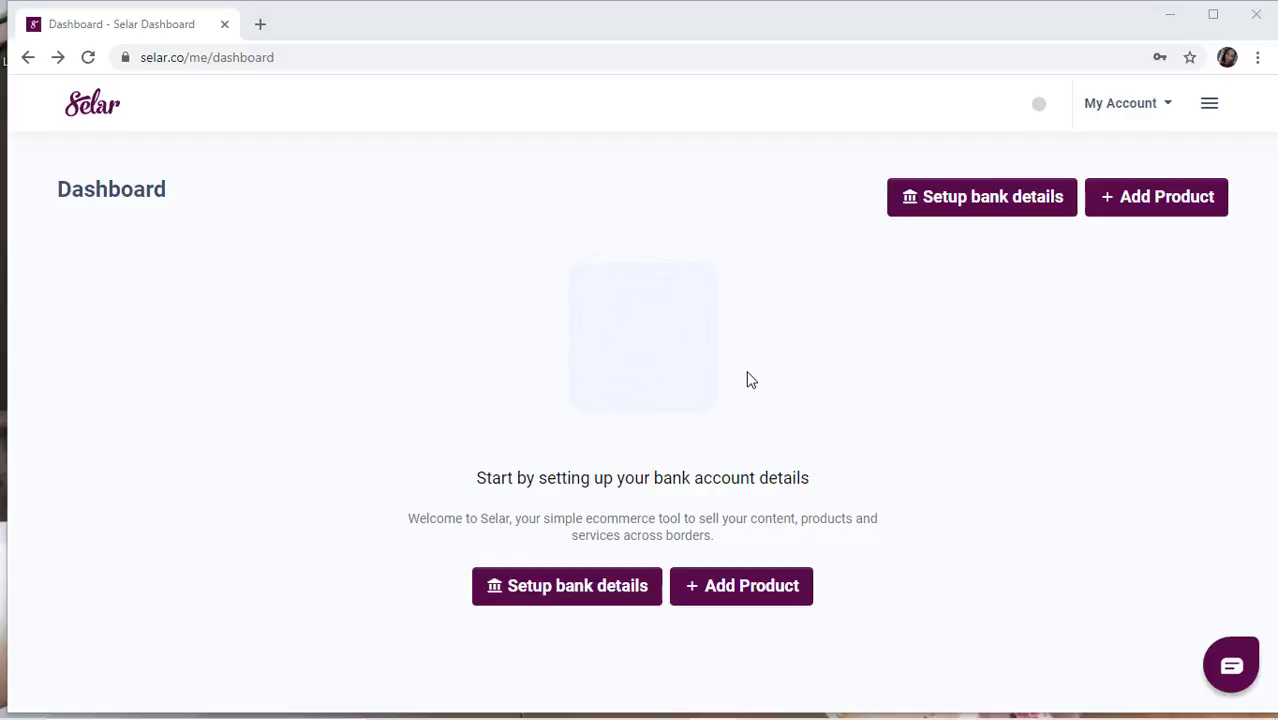
# Step: Open the bank details setup form, keep Nigeria as the country, and view the banks offered for it
pyautogui.click(570, 593)
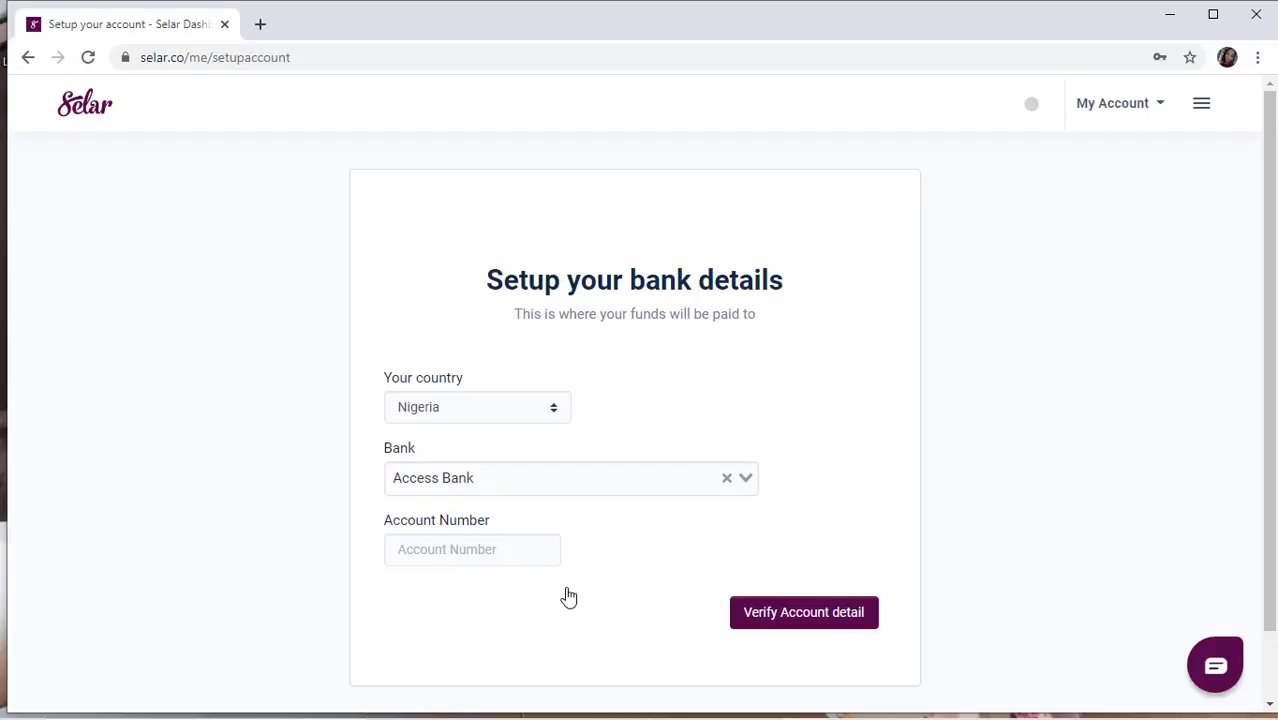
pyautogui.click(531, 413)
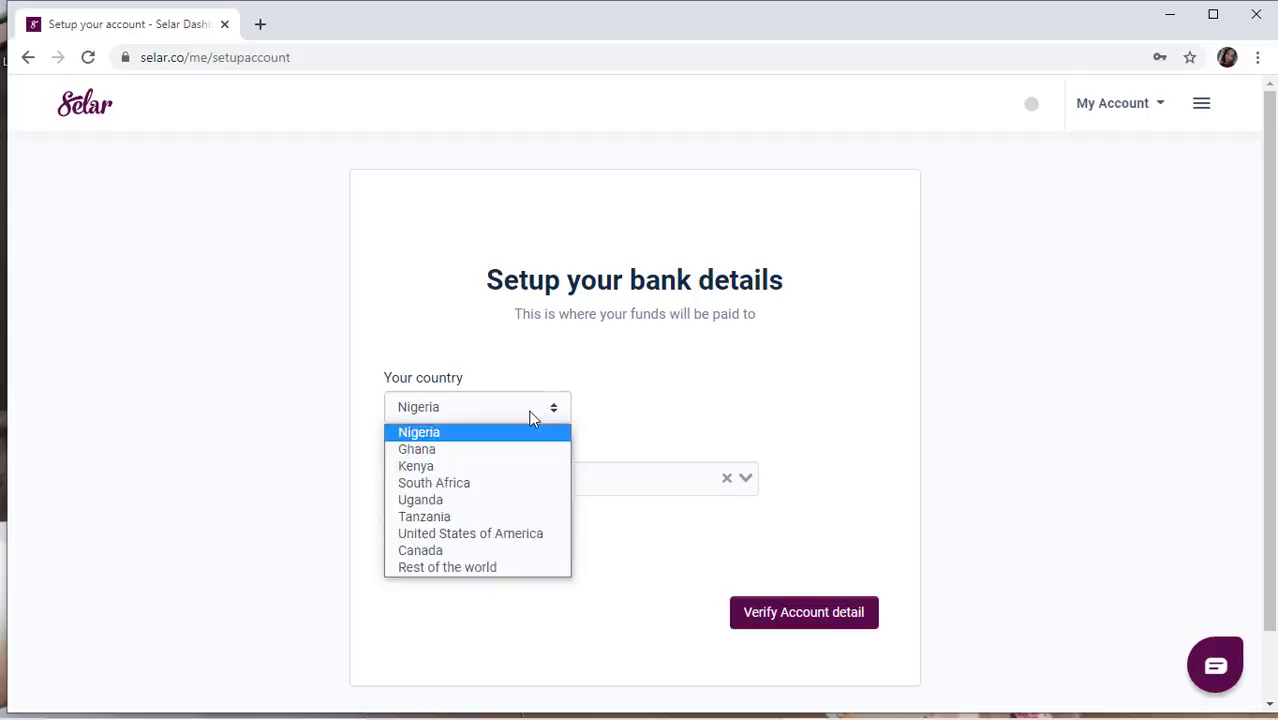
pyautogui.click(532, 416)
pyautogui.click(531, 416)
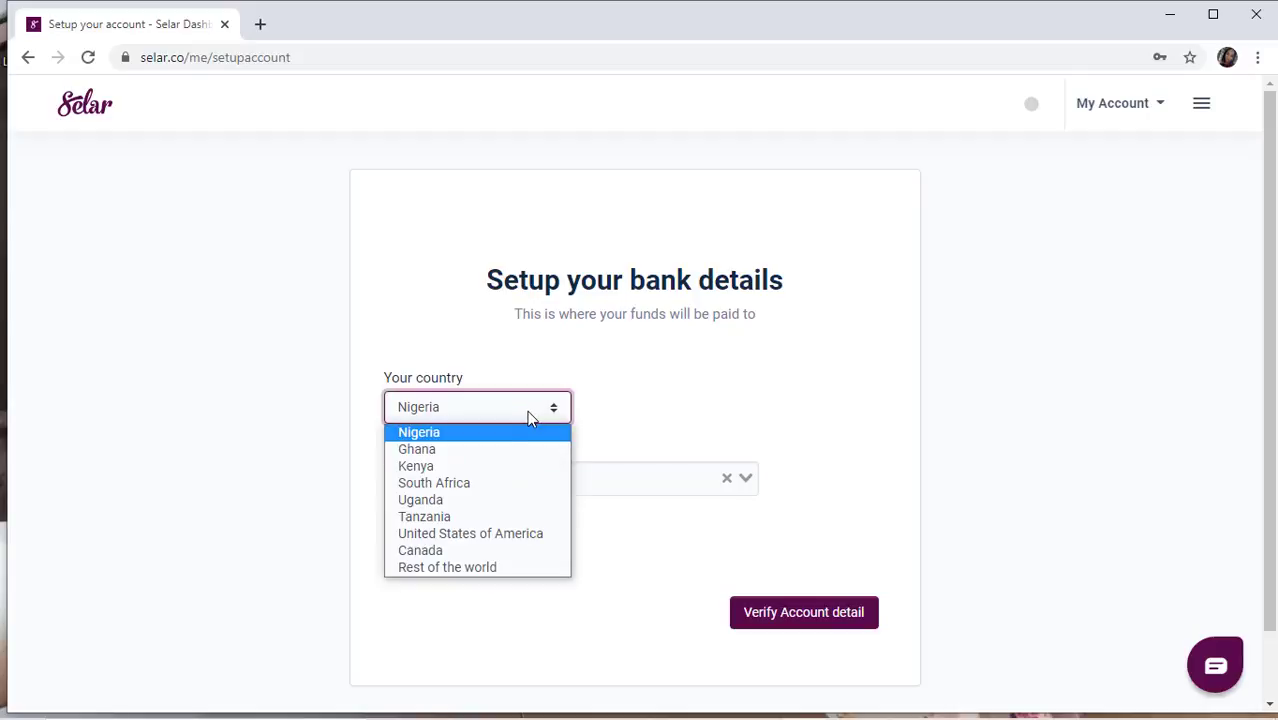
pyautogui.click(476, 442)
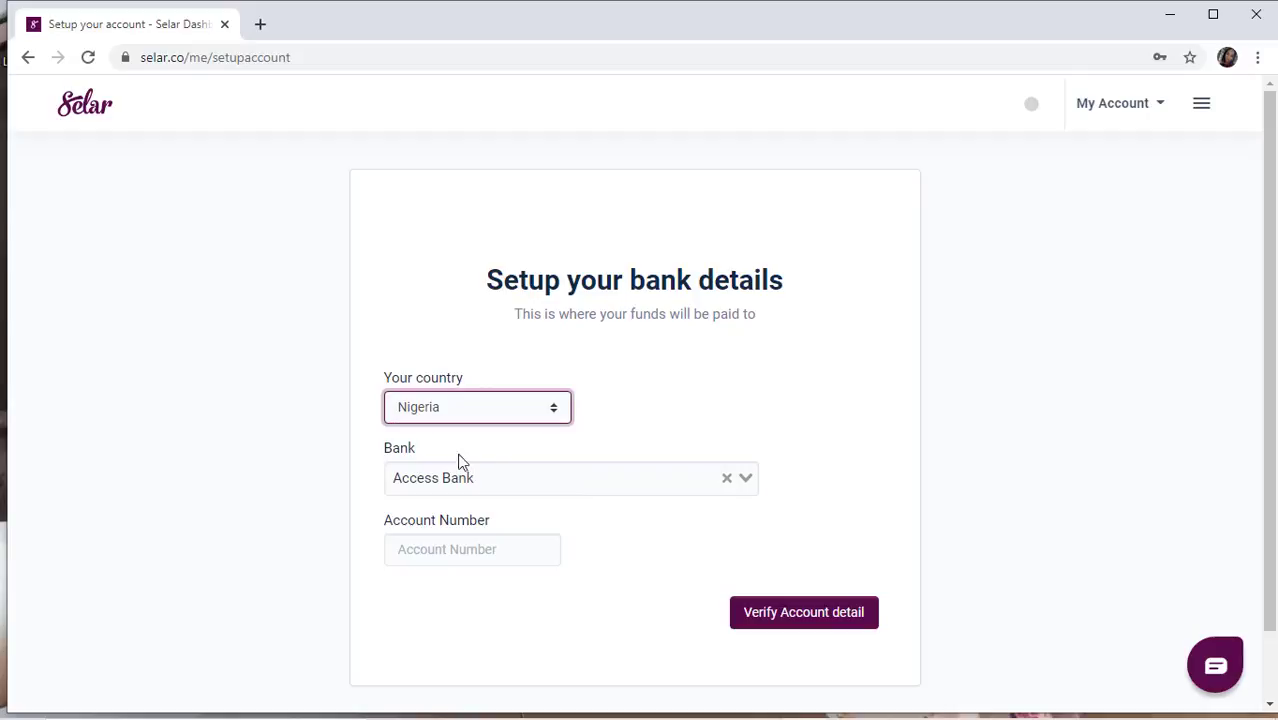
pyautogui.click(482, 477)
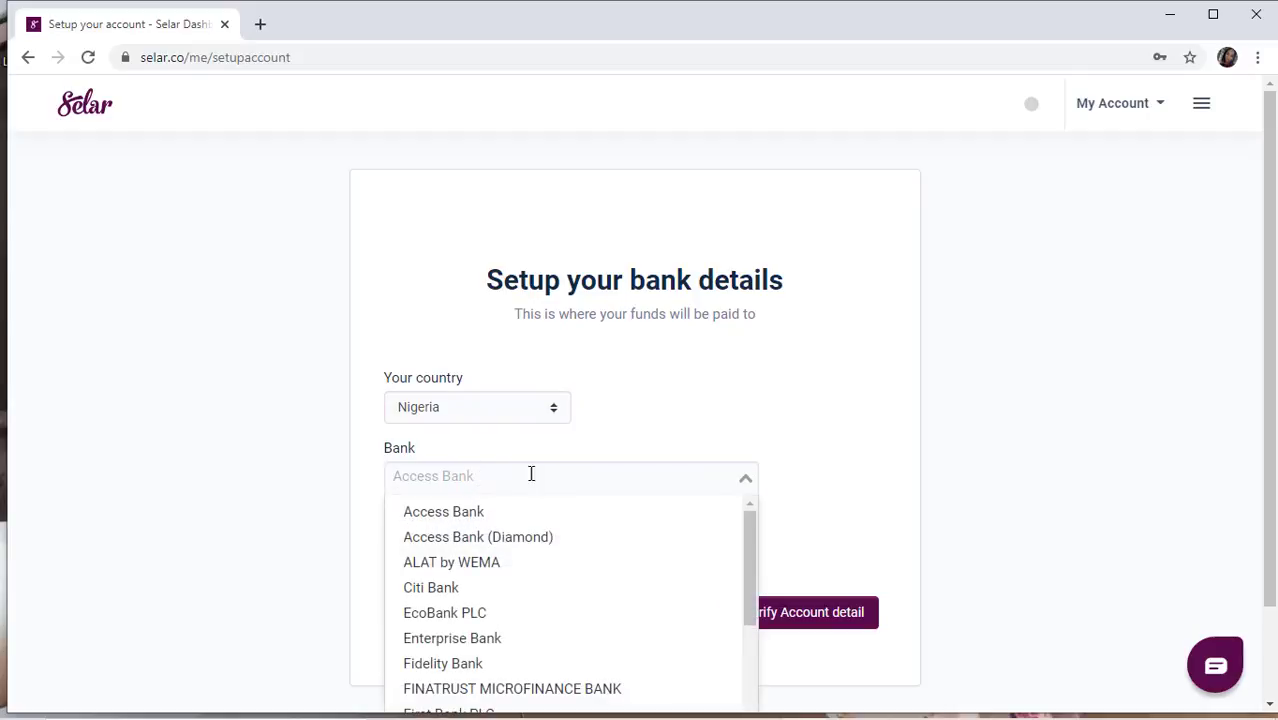
pyautogui.click(746, 478)
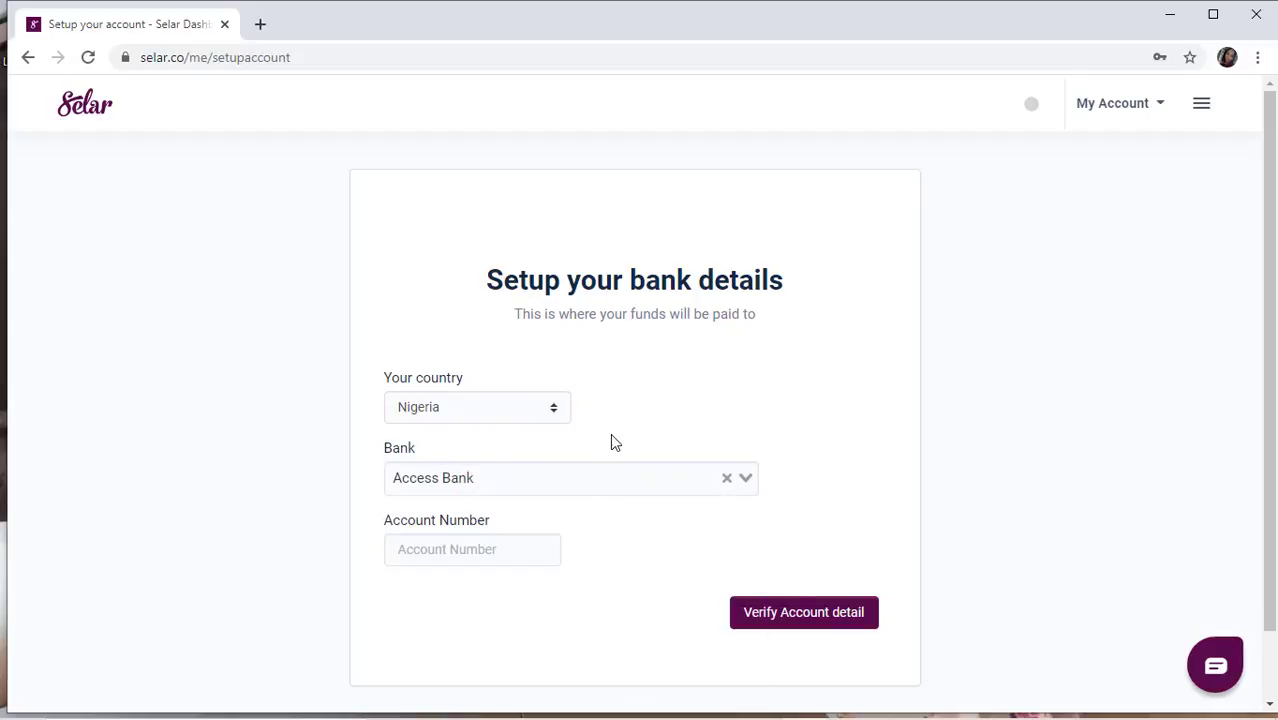
# Step: Change the country to Ghana and view the banks offered there
pyautogui.click(548, 406)
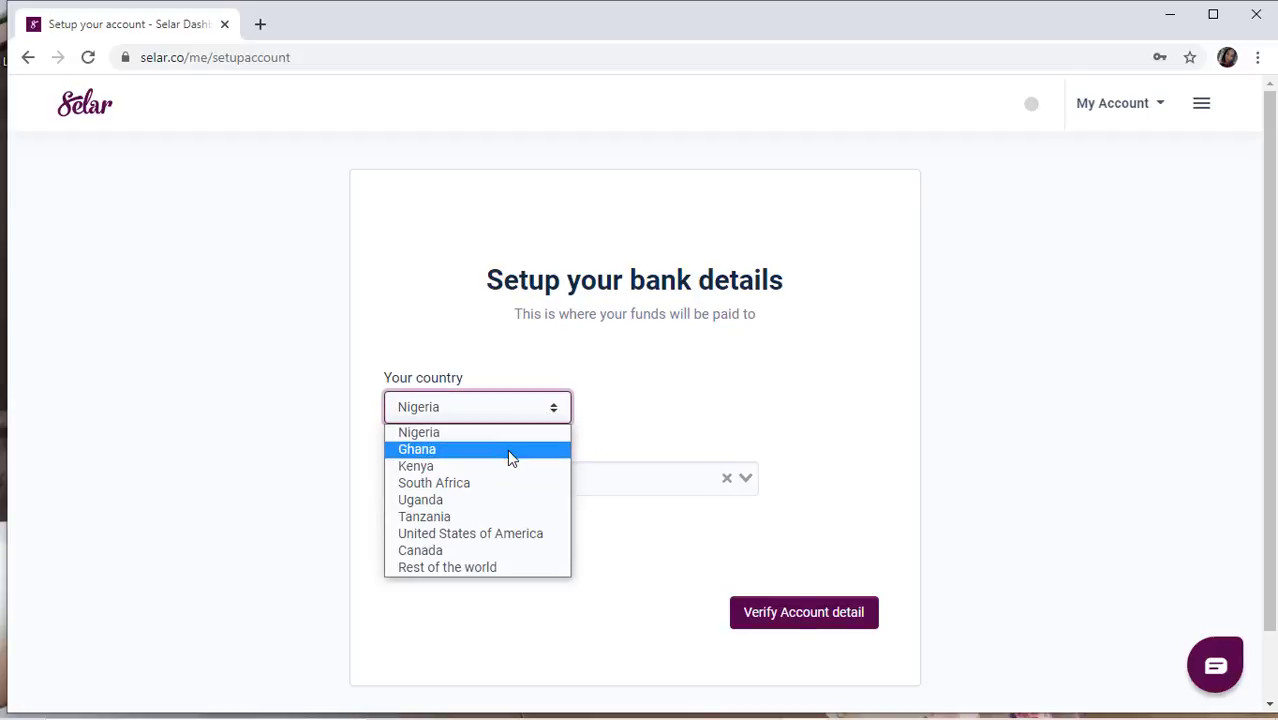
pyautogui.click(511, 450)
pyautogui.click(721, 484)
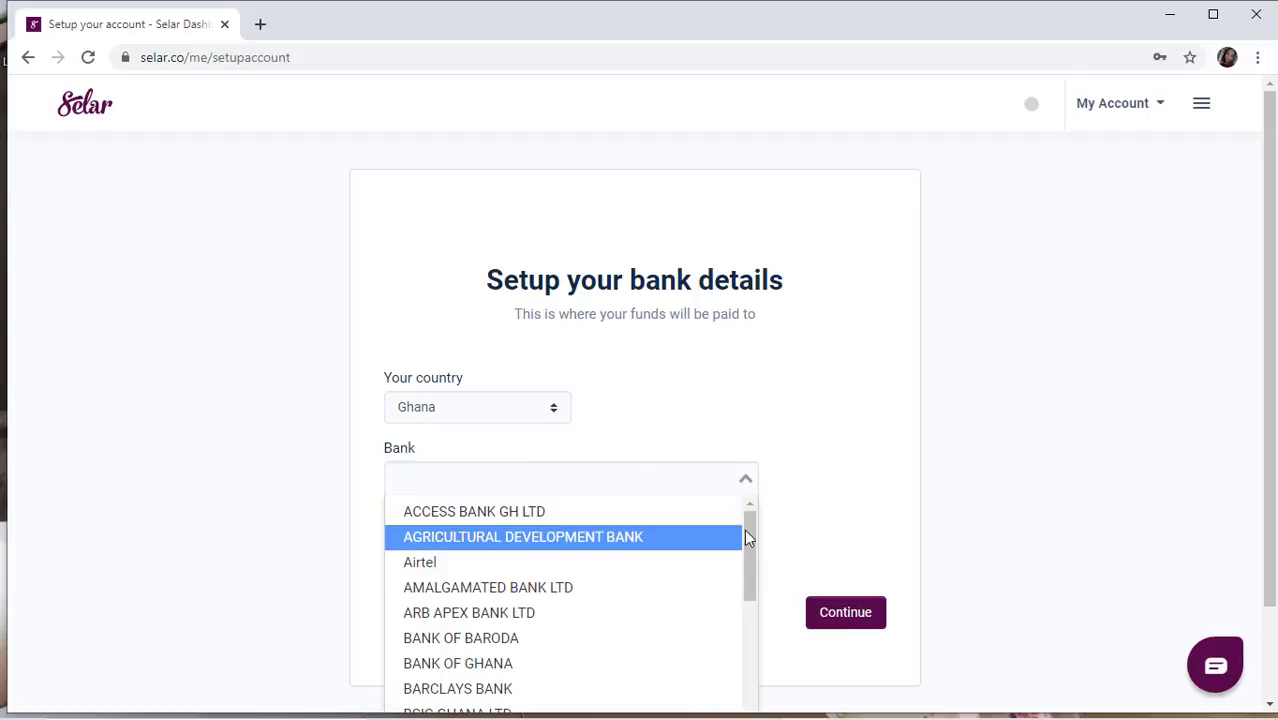
pyautogui.click(746, 479)
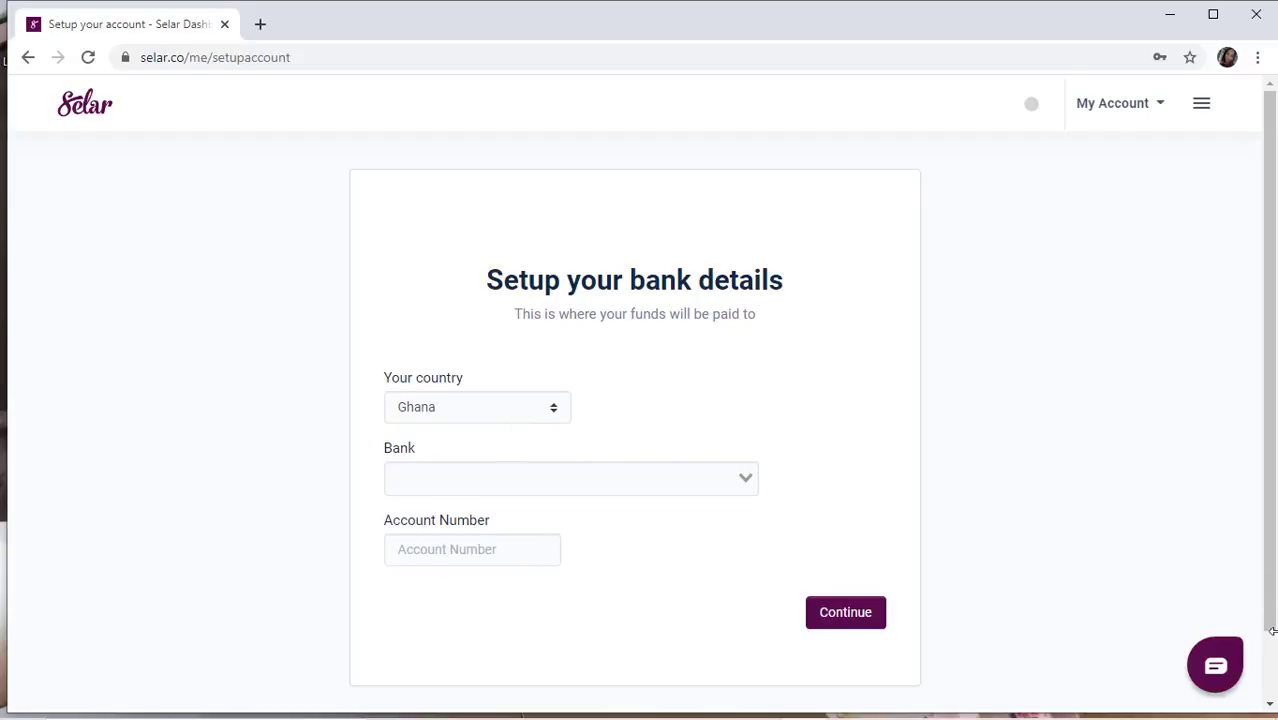
# Step: Change the country to Kenya, followed by South Africa, to compare the payout fields each requires
pyautogui.scroll(-1, 1272, 655)
pyautogui.click(512, 342)
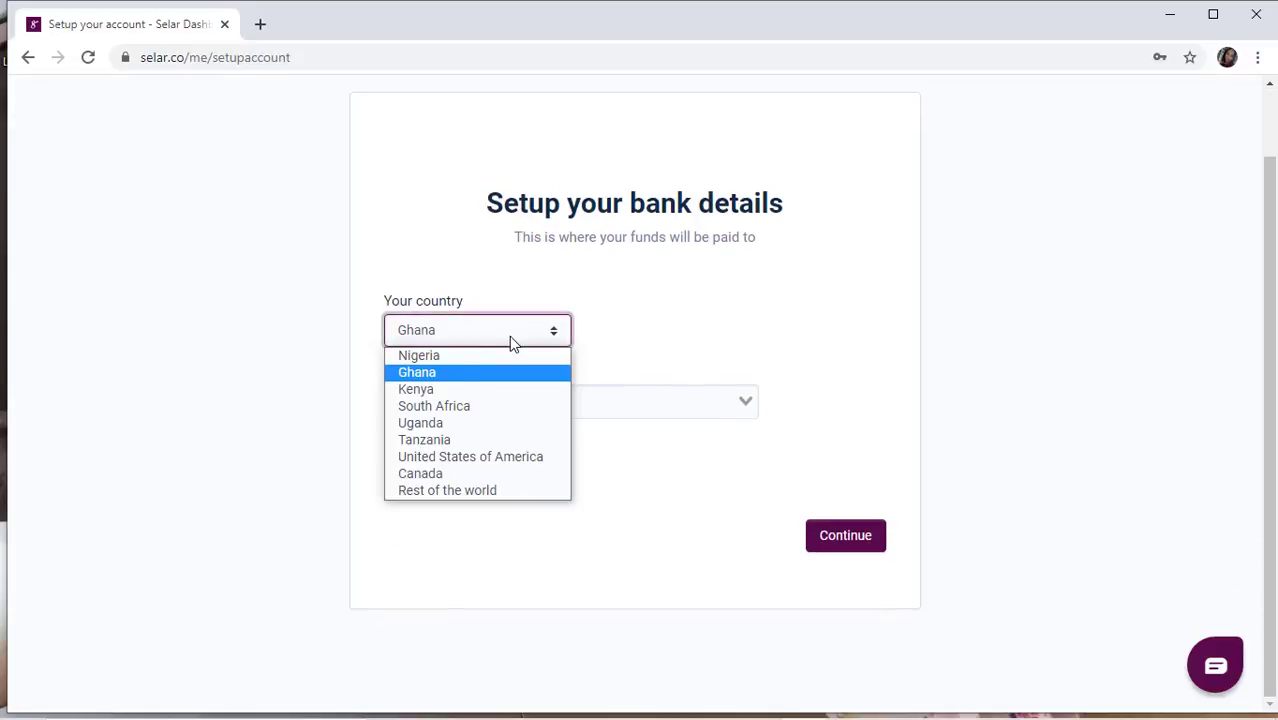
pyautogui.click(476, 395)
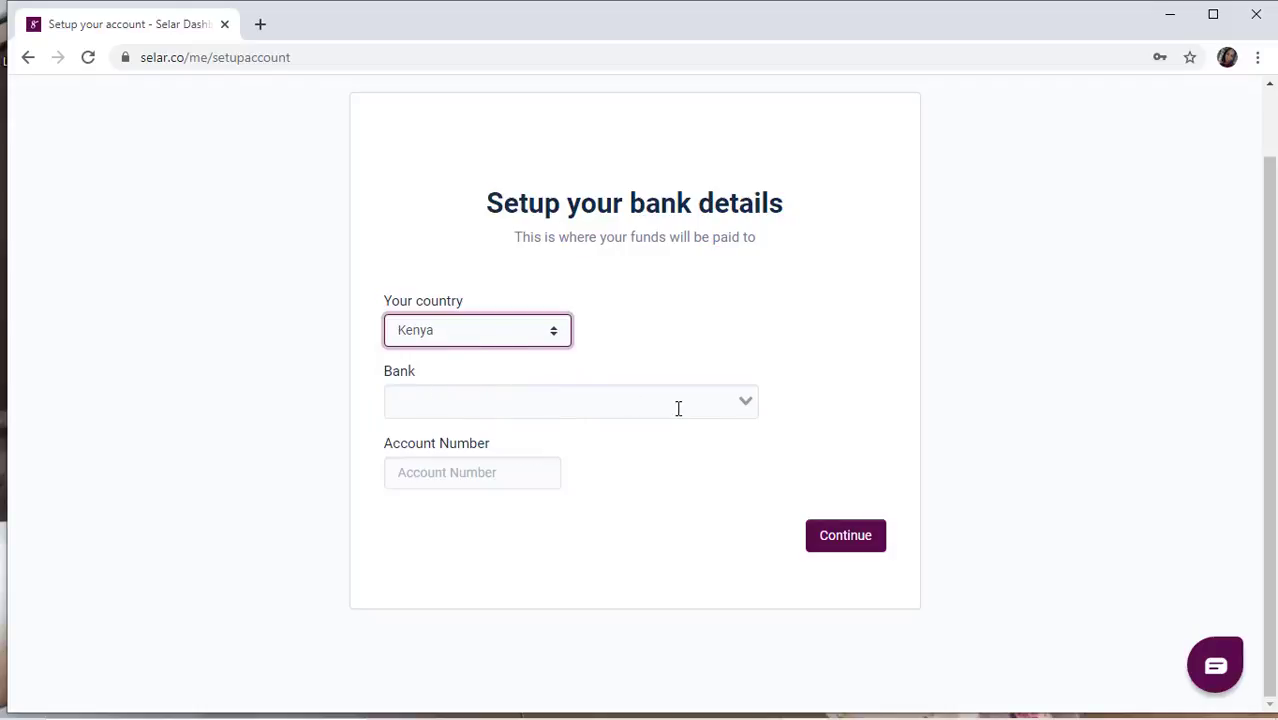
pyautogui.click(503, 334)
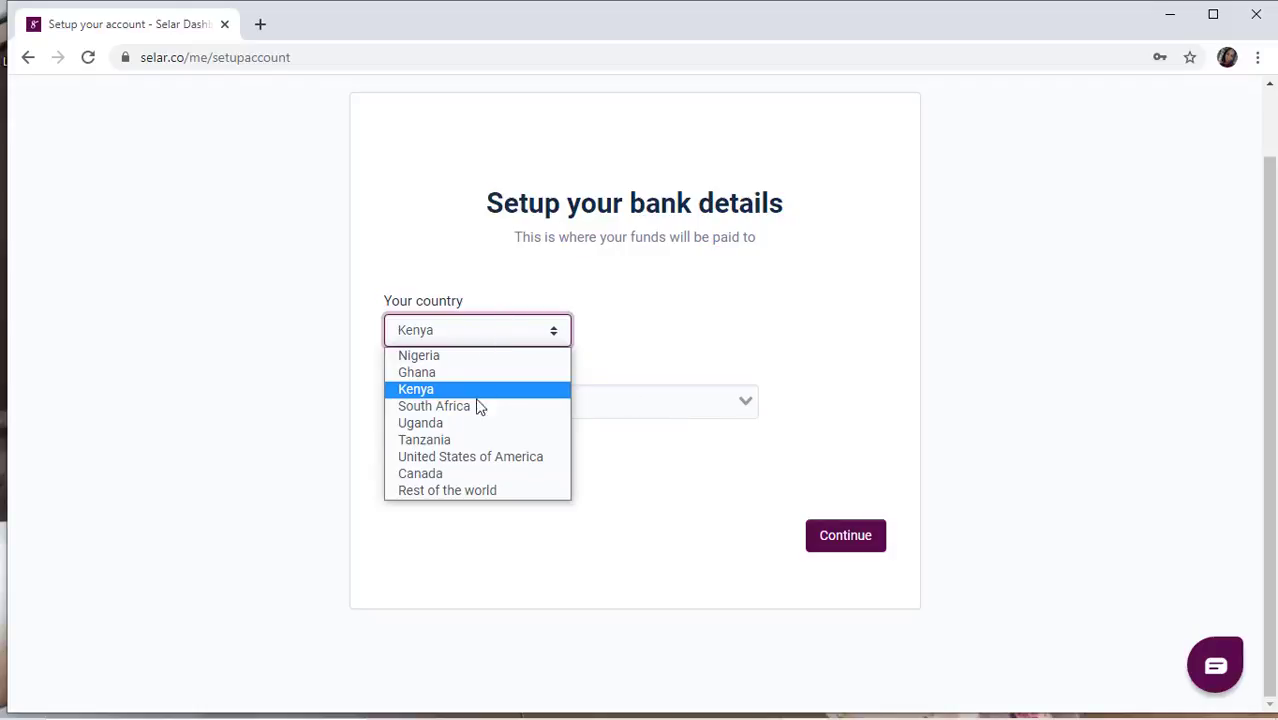
pyautogui.click(468, 408)
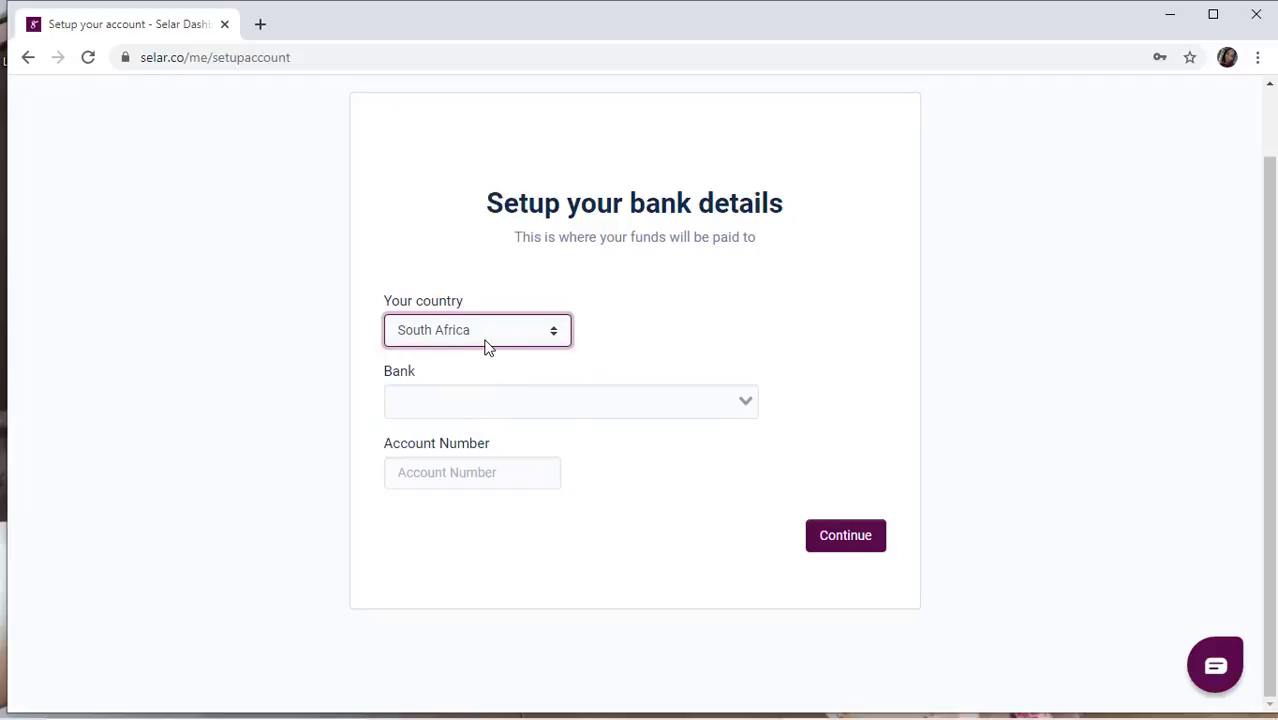
# Step: Change the country to Uganda and view the banks offered there
pyautogui.click(485, 342)
pyautogui.click(447, 421)
pyautogui.click(434, 399)
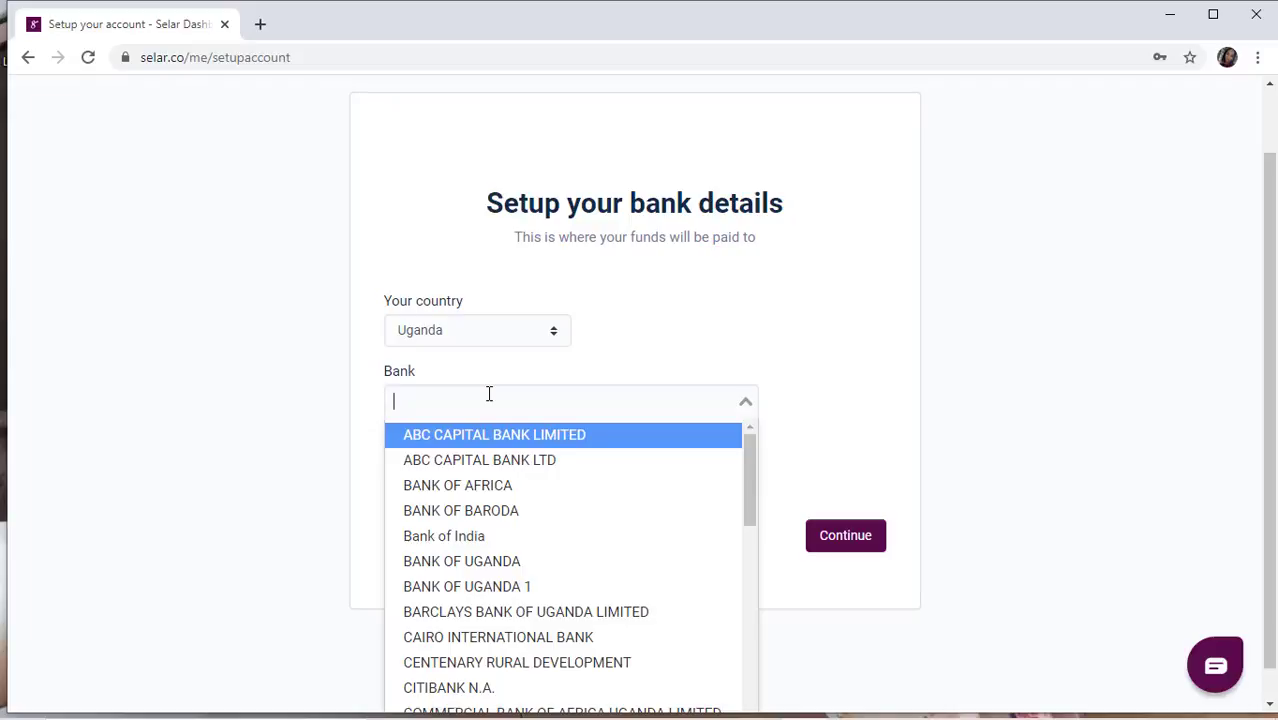
pyautogui.click(745, 400)
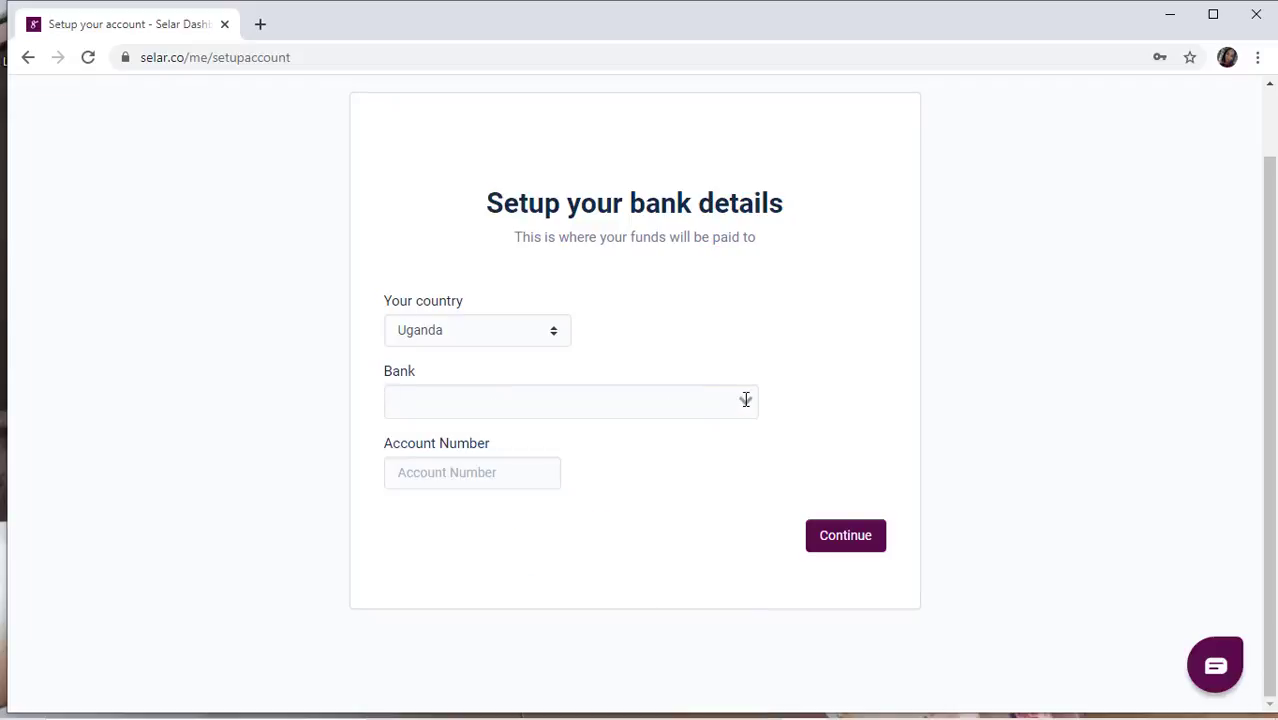
# Step: Change the country to Tanzania, followed by United States of America, to compare their payout fields
pyautogui.click(451, 328)
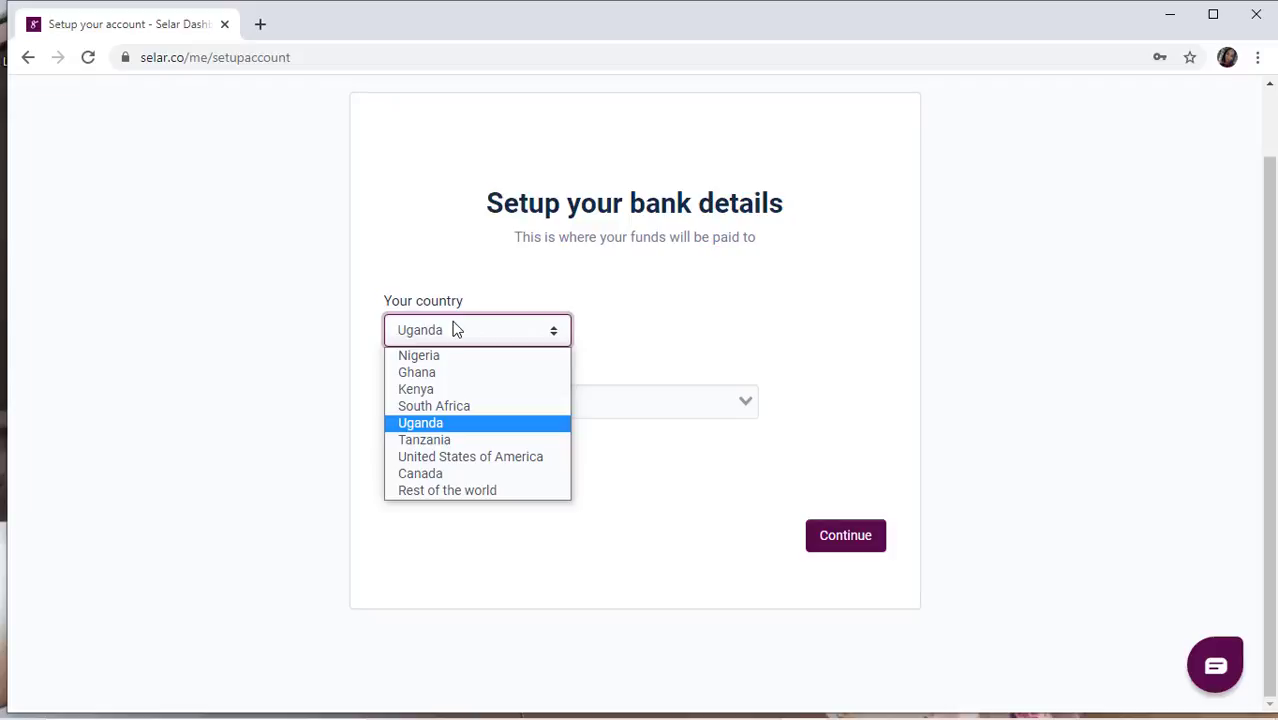
pyautogui.click(440, 440)
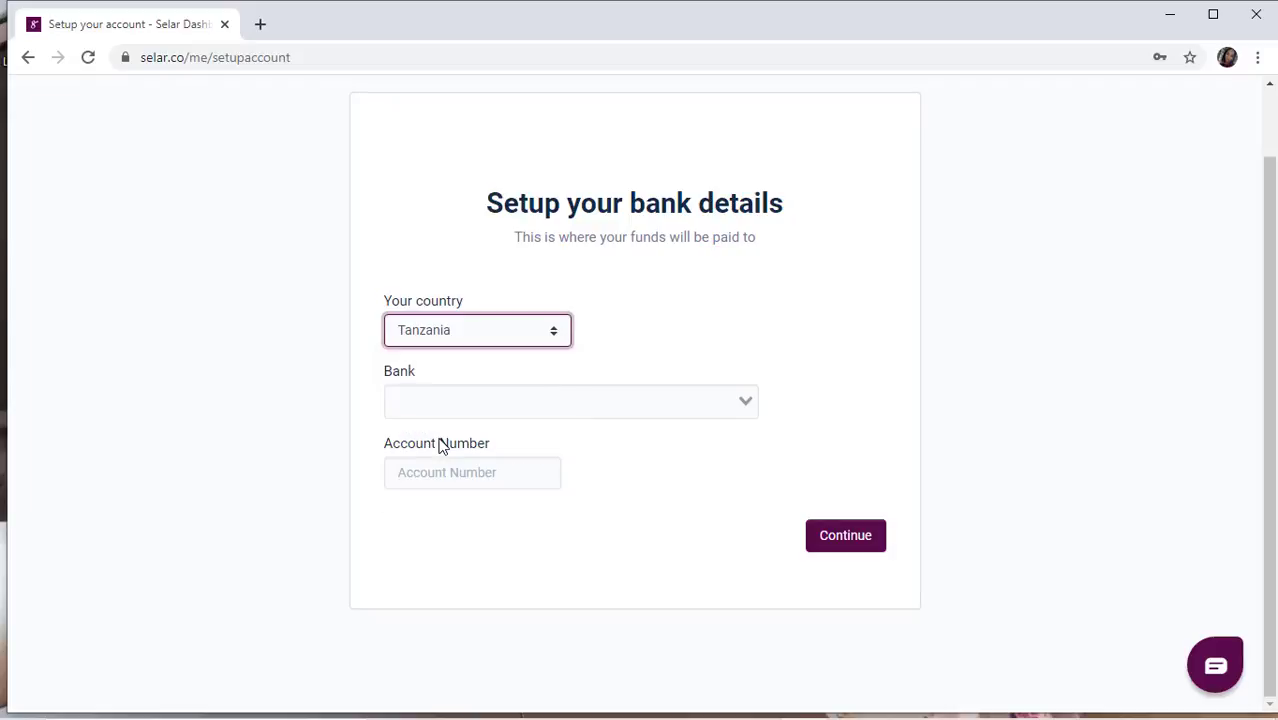
pyautogui.click(478, 340)
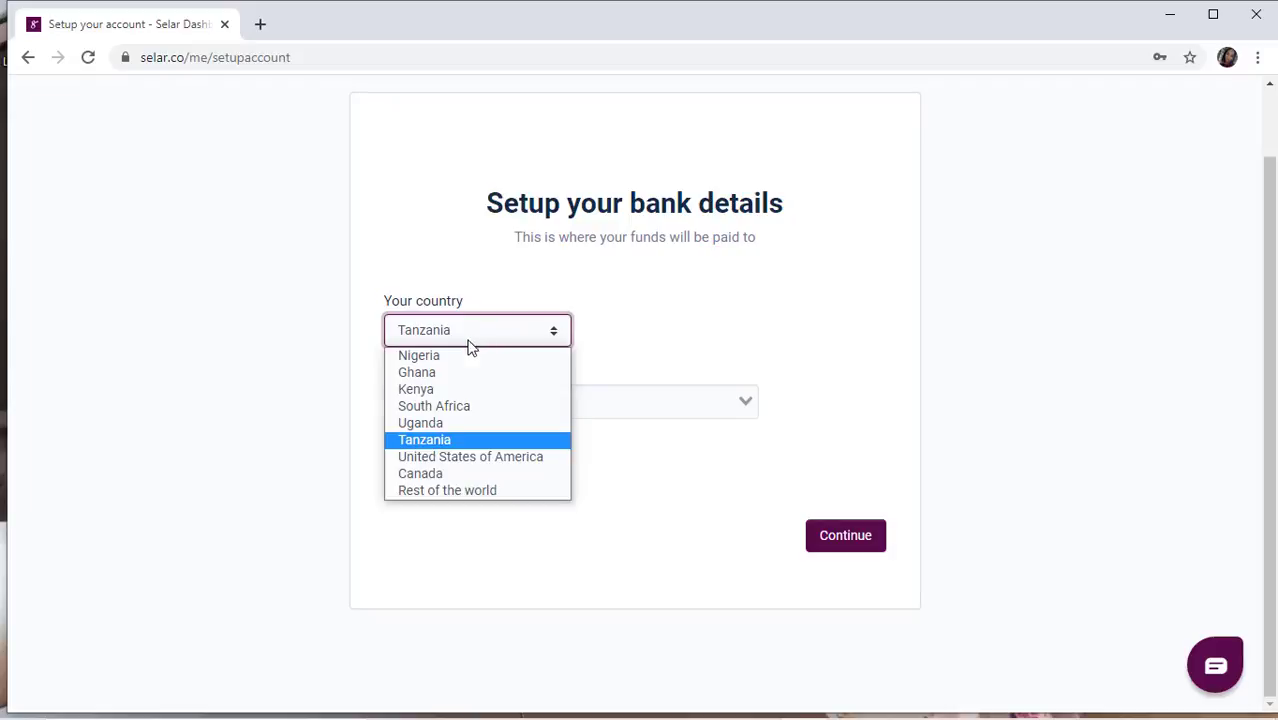
pyautogui.click(432, 458)
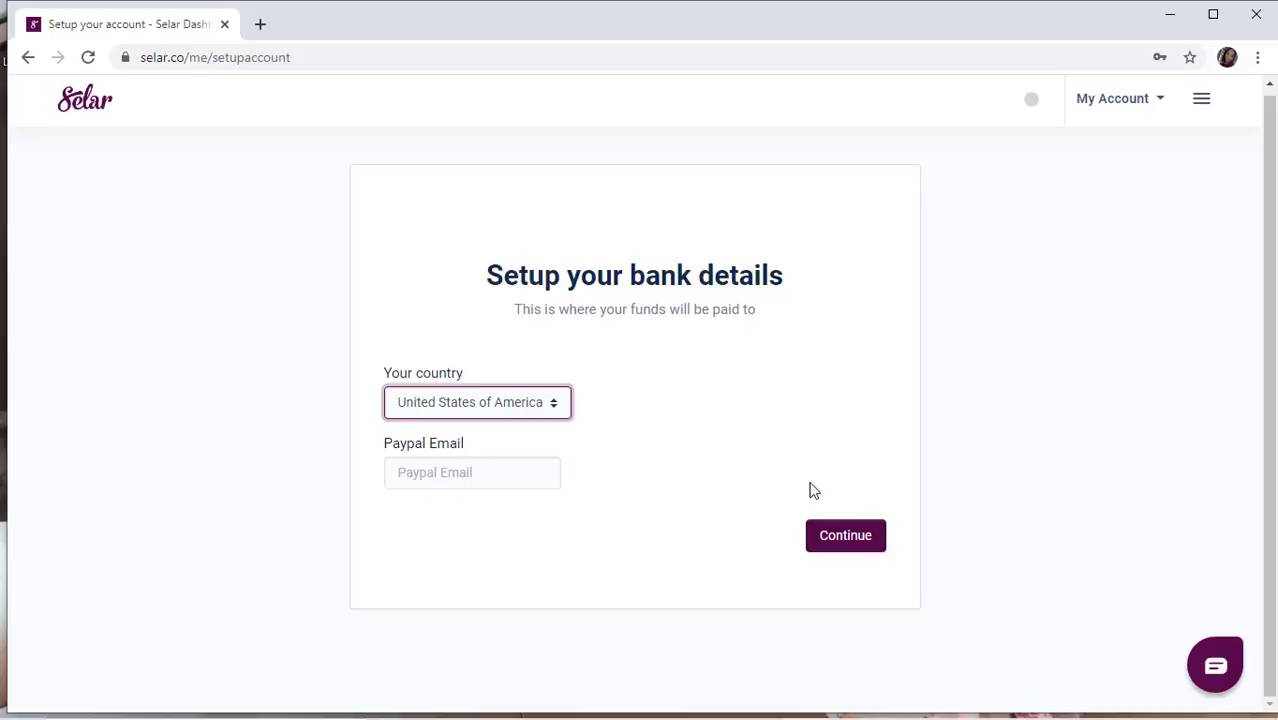
# Step: Change the country to Canada, followed by Rest of the world, to compare their payout fields
pyautogui.click(541, 408)
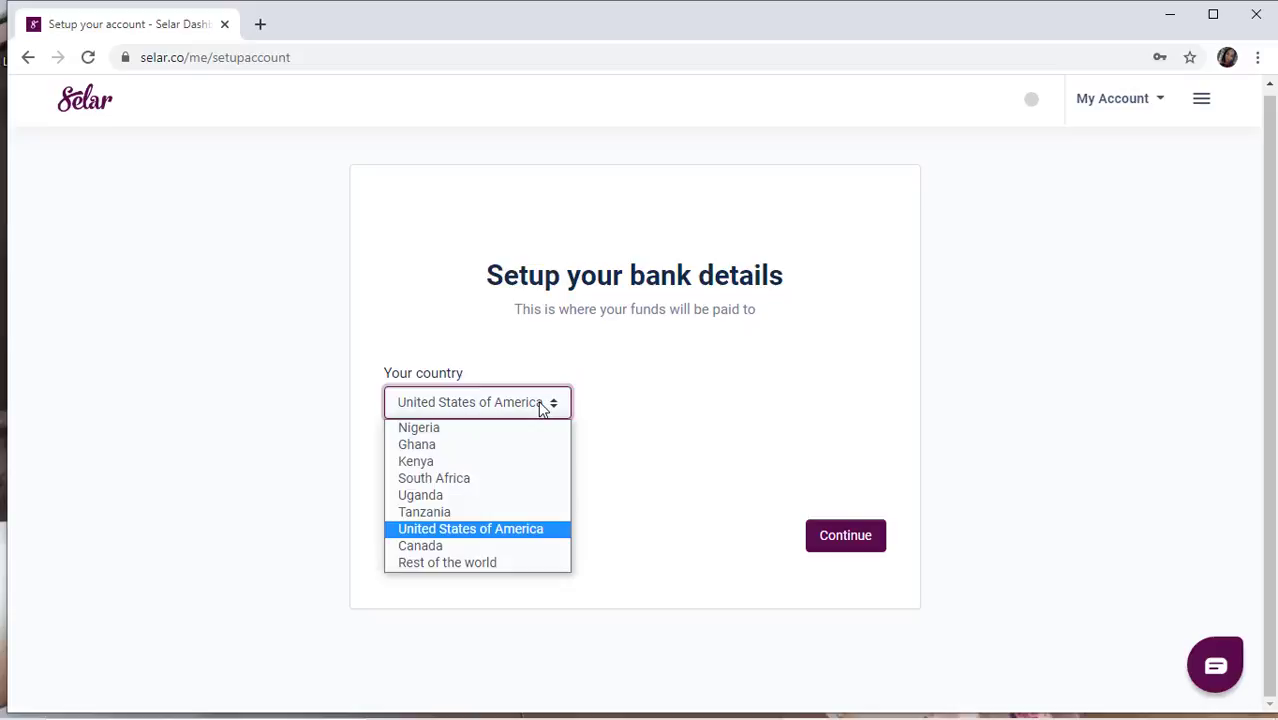
pyautogui.click(461, 545)
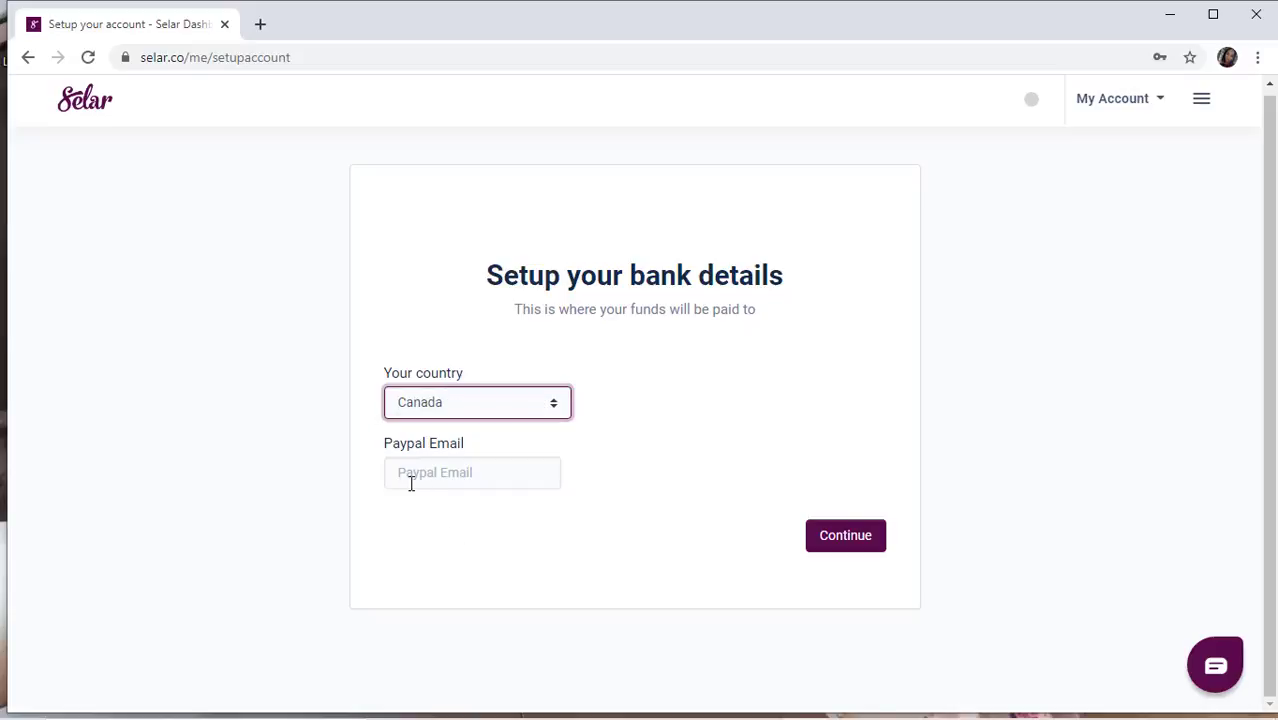
pyautogui.click(490, 408)
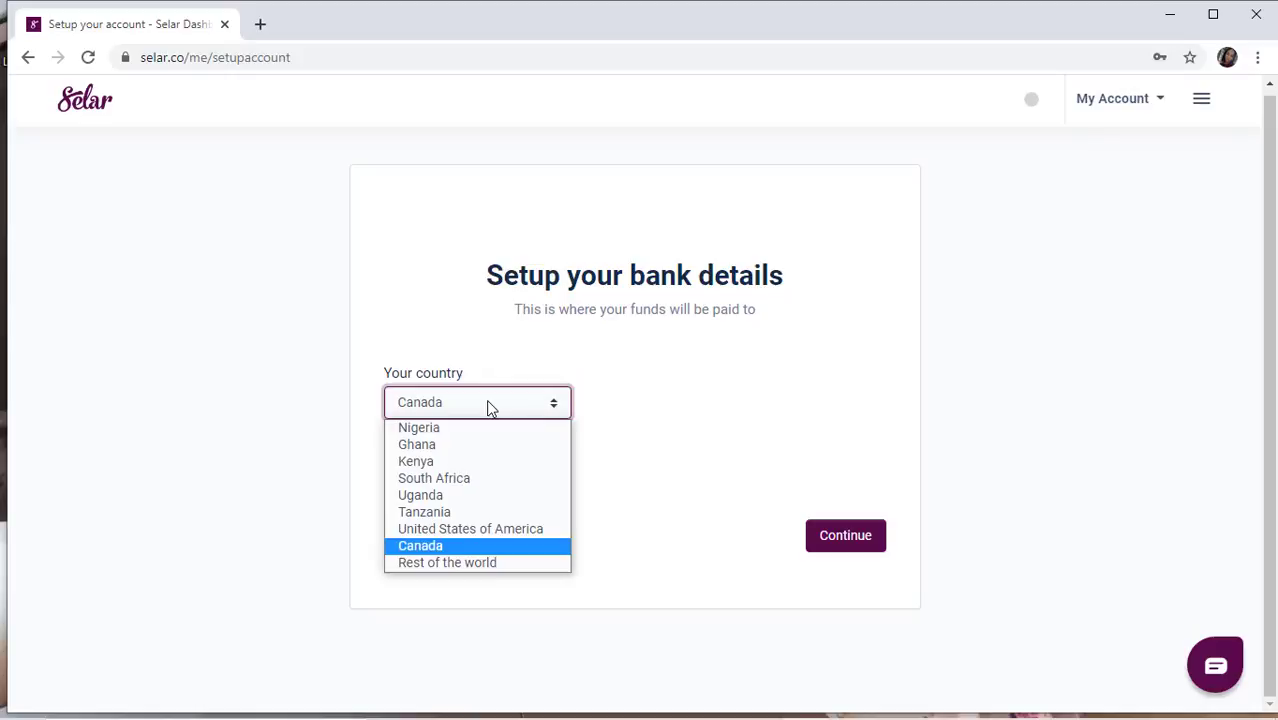
pyautogui.click(452, 564)
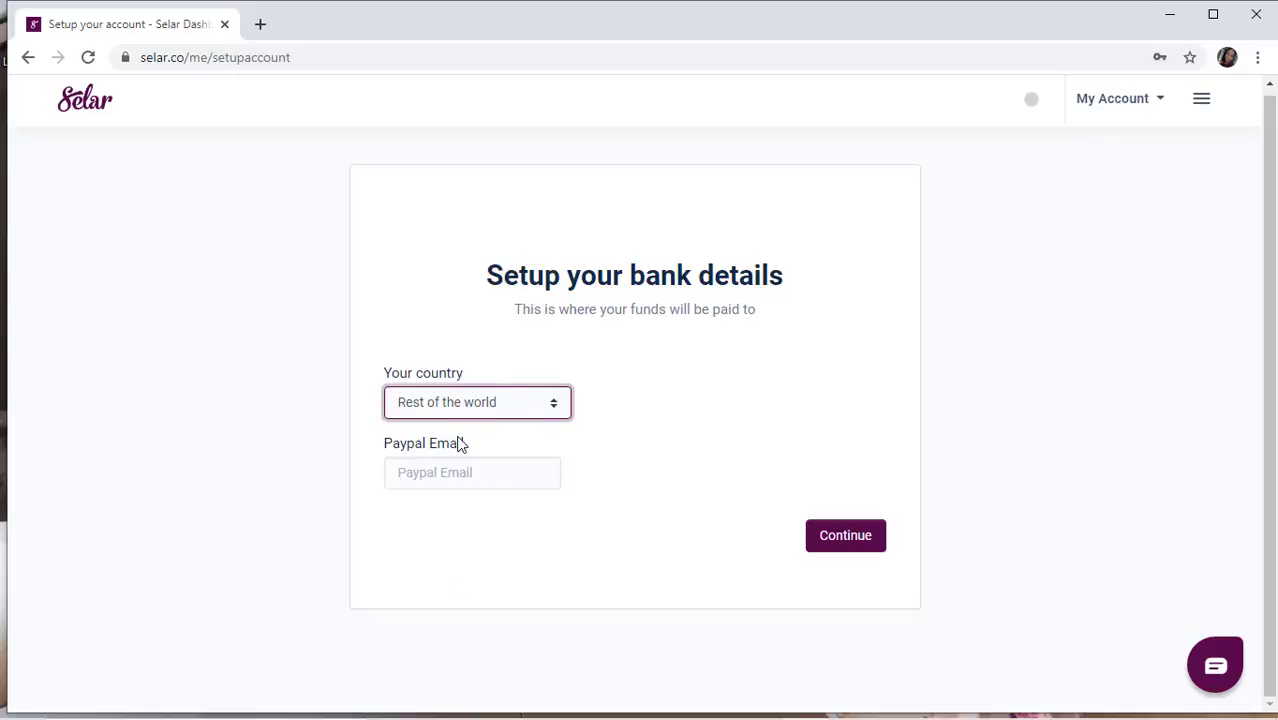
# Step: Review the country options again and set the country to United States of America
pyautogui.click(490, 401)
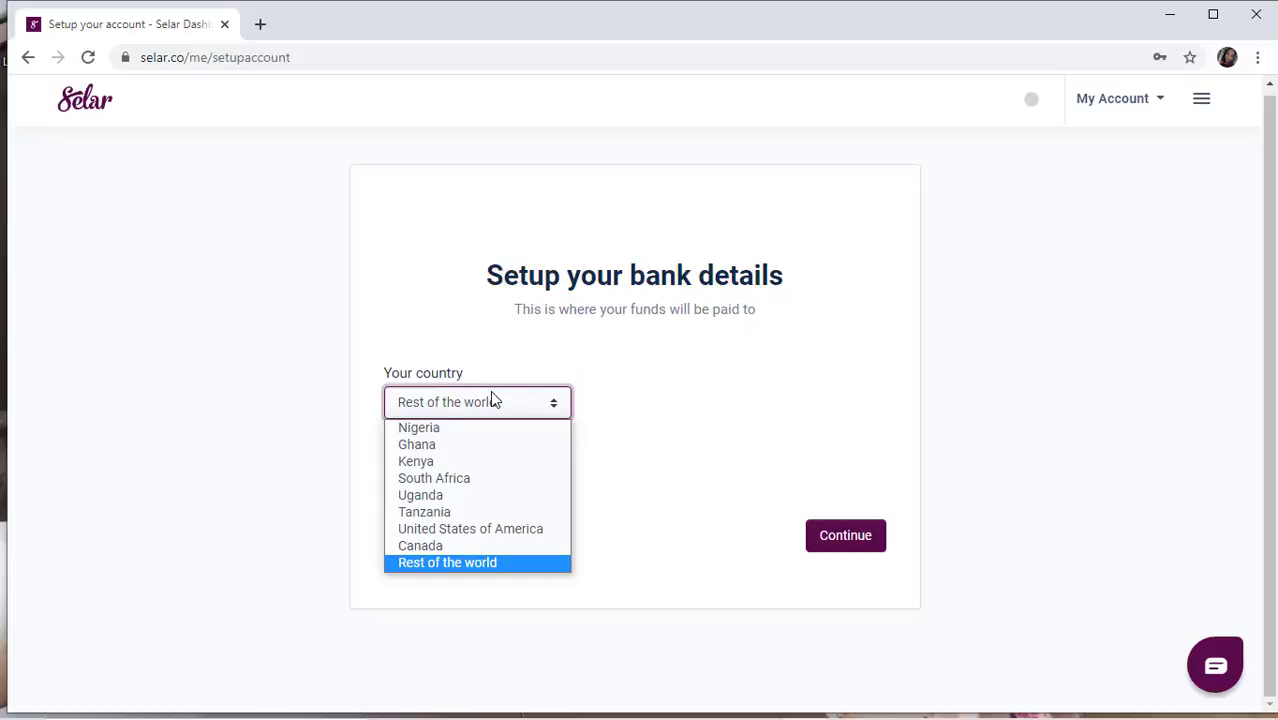
pyautogui.click(494, 564)
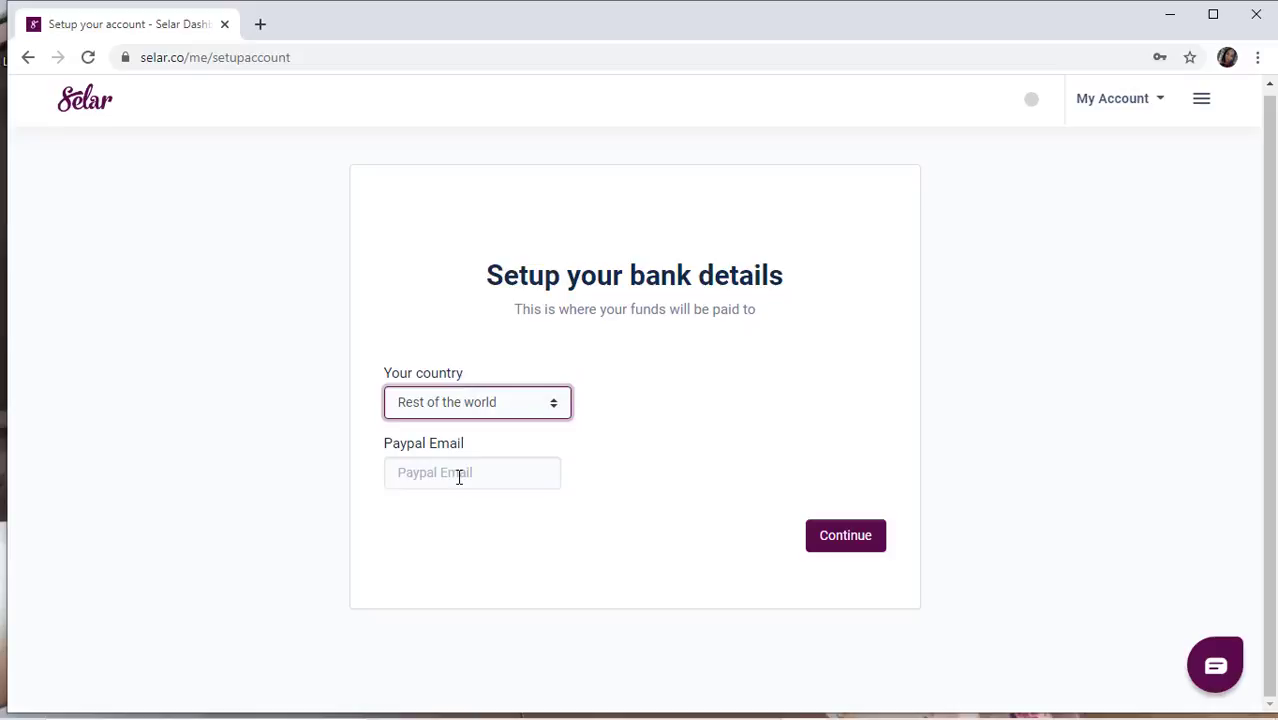
pyautogui.click(491, 403)
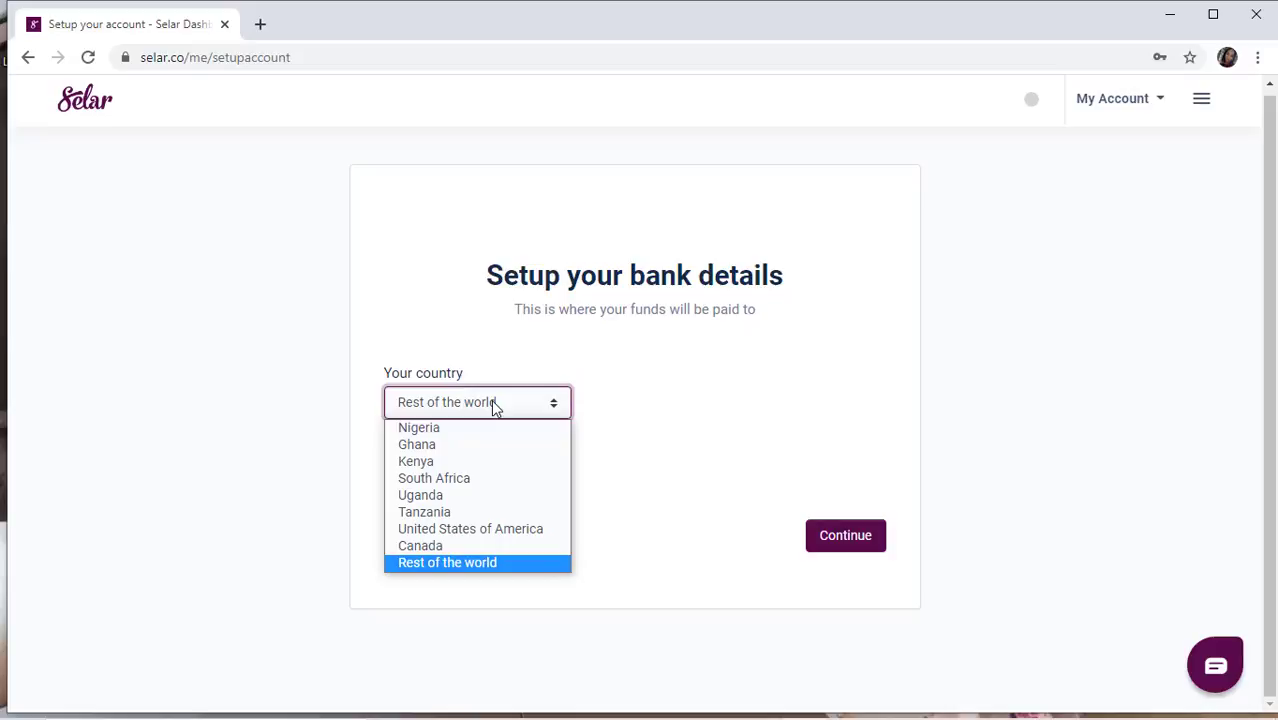
pyautogui.click(460, 562)
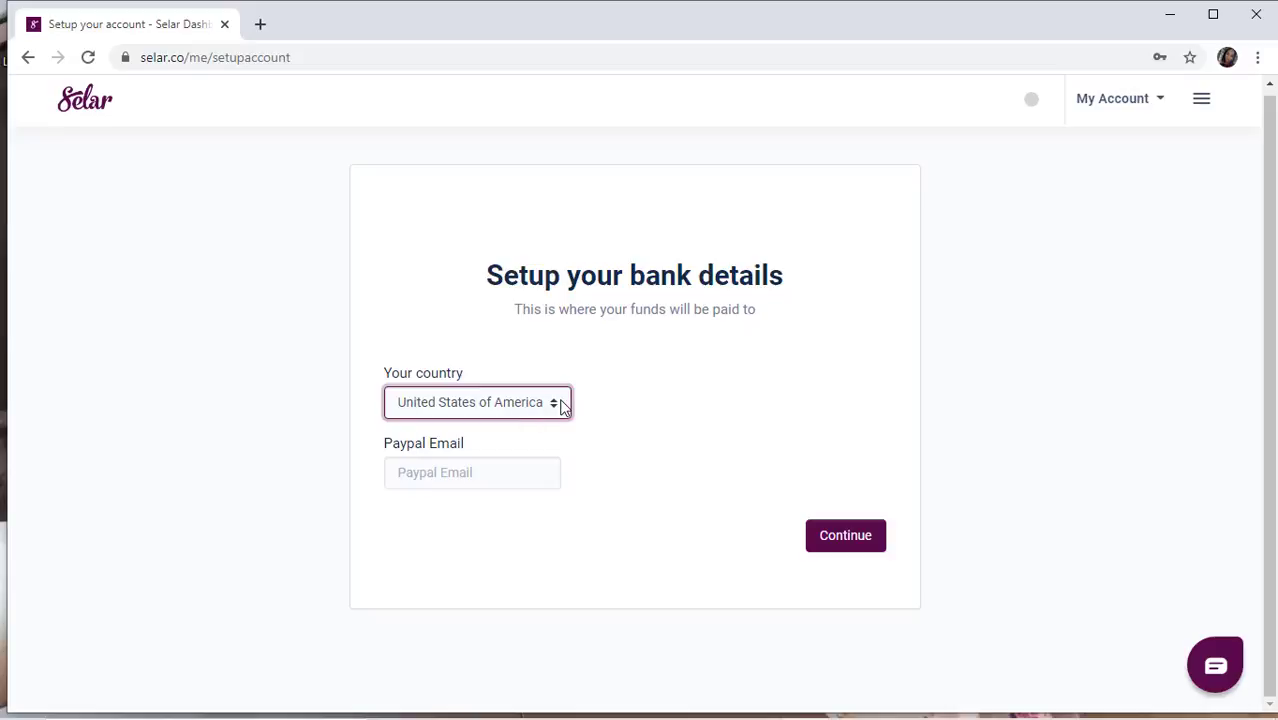
# Step: Open the support chat, view its Inbox conversation, and close the chat
pyautogui.click(1216, 668)
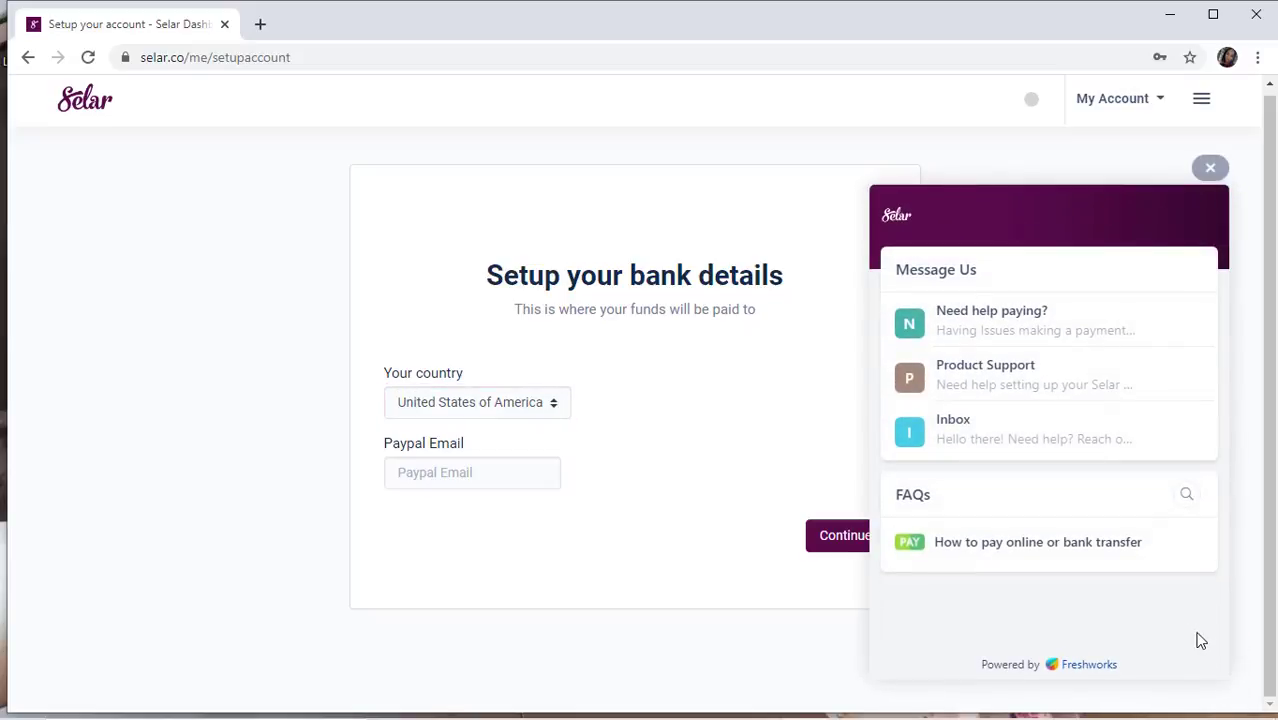
pyautogui.click(990, 436)
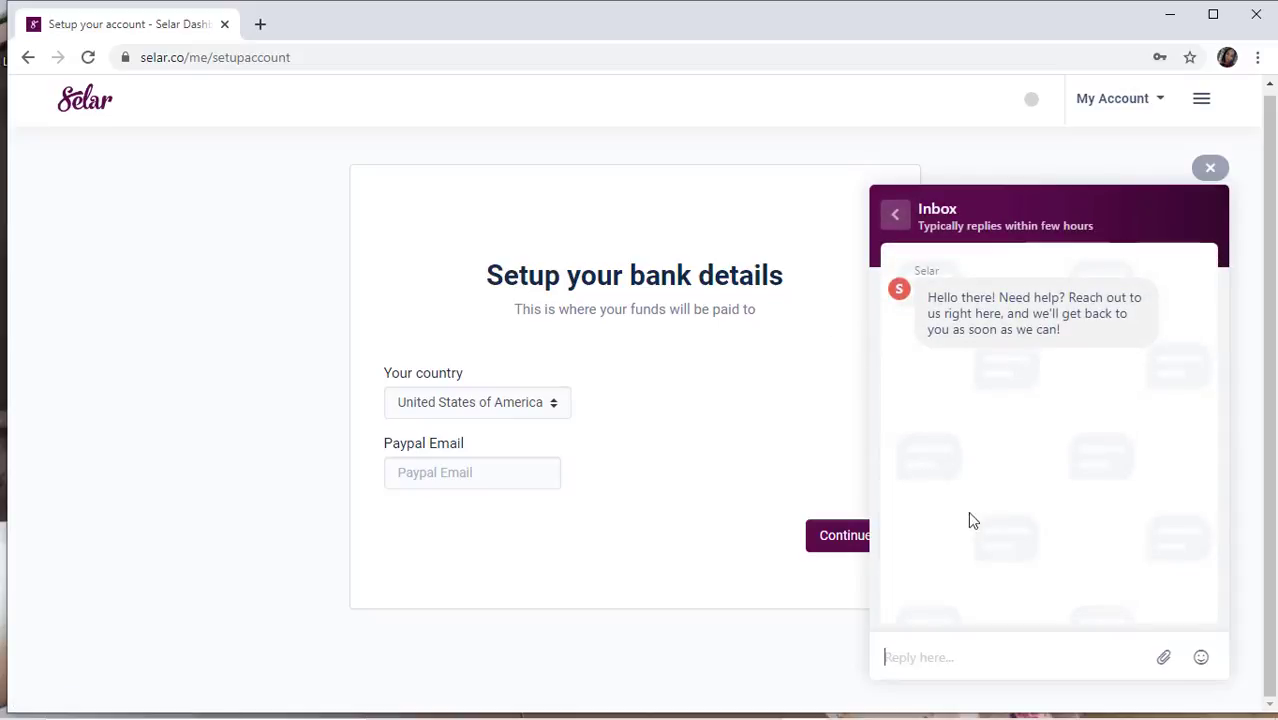
pyautogui.click(897, 218)
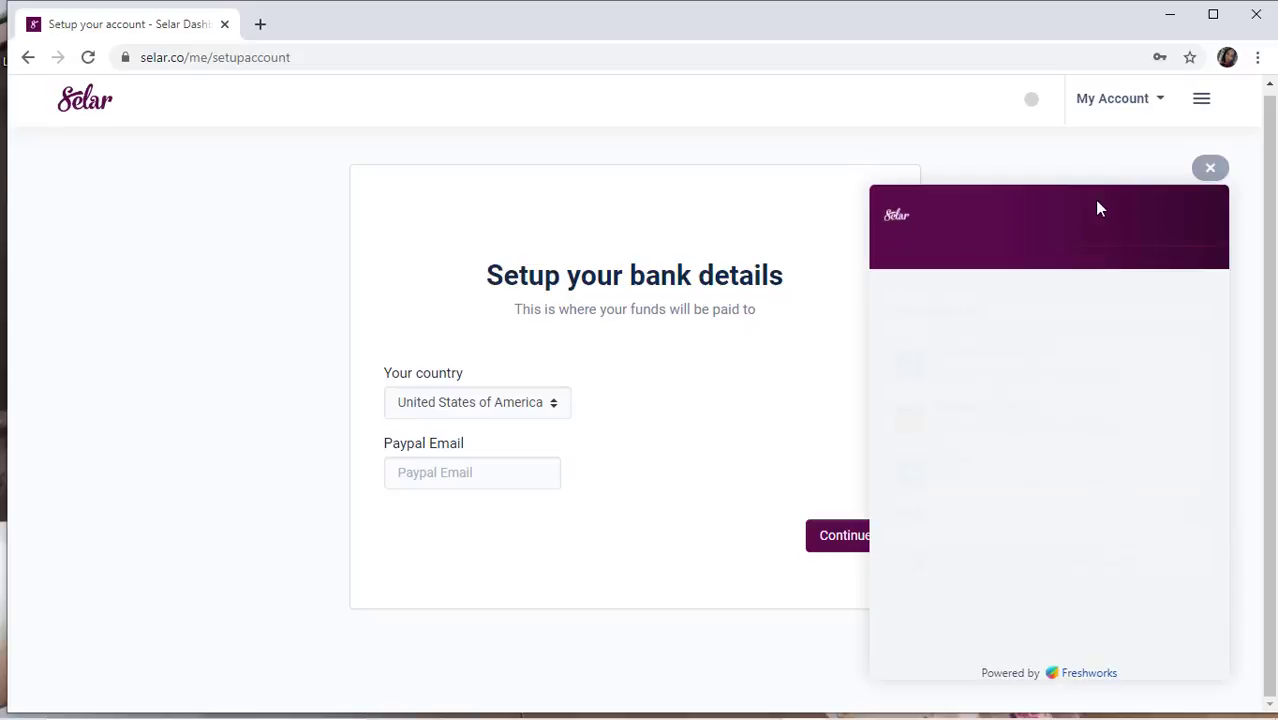
pyautogui.click(1211, 168)
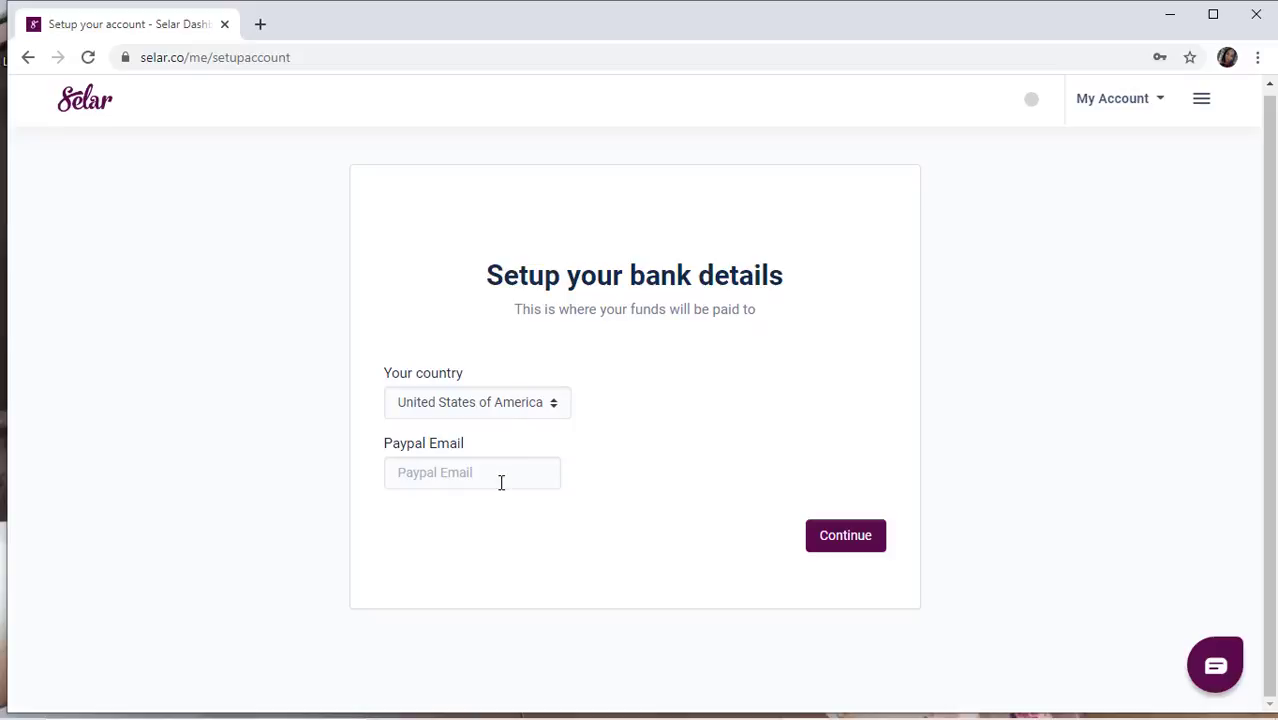
# Step: Set the payout country to Nigeria and the bank to Access Bank (Diamond)
pyautogui.click(553, 404)
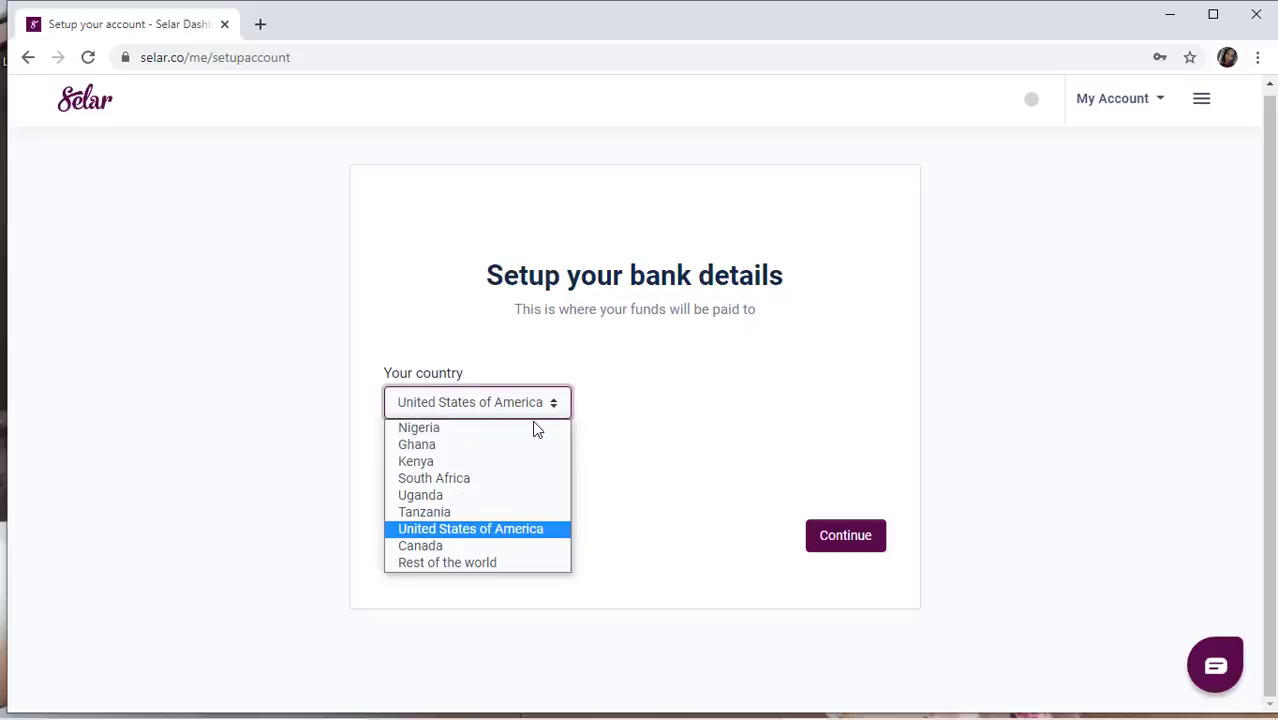
pyautogui.click(519, 429)
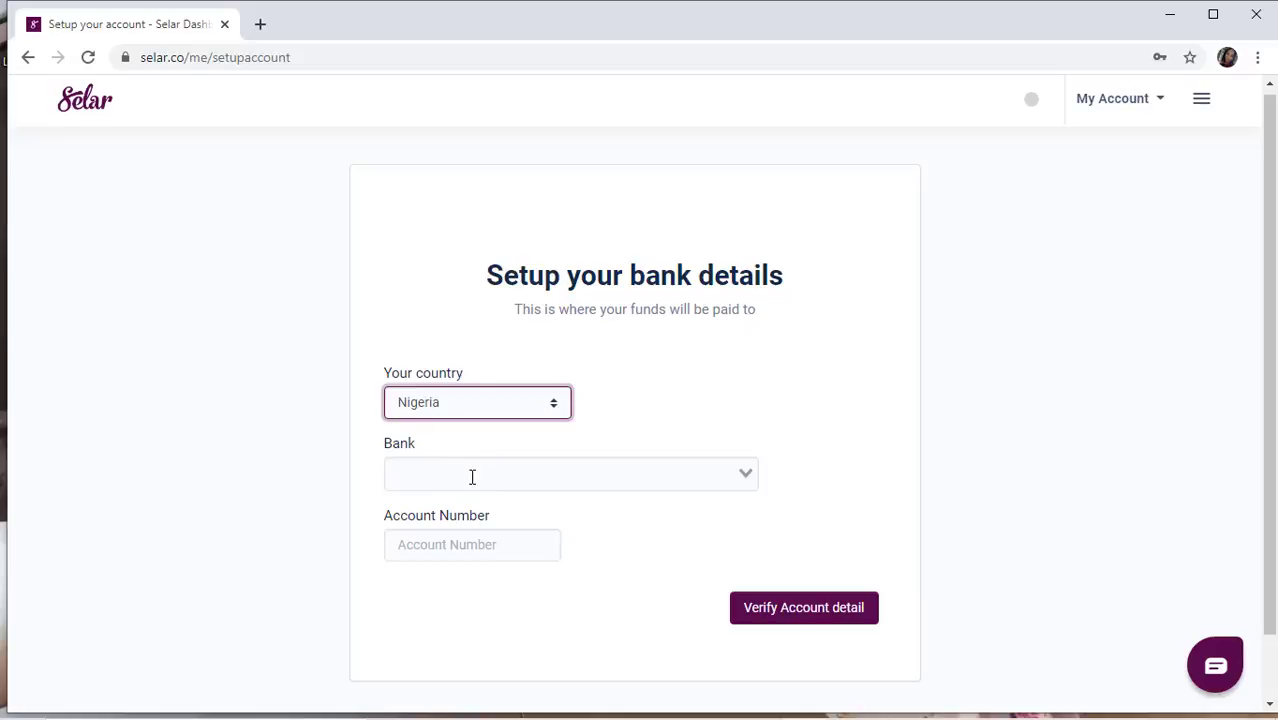
pyautogui.click(472, 477)
pyautogui.click(501, 513)
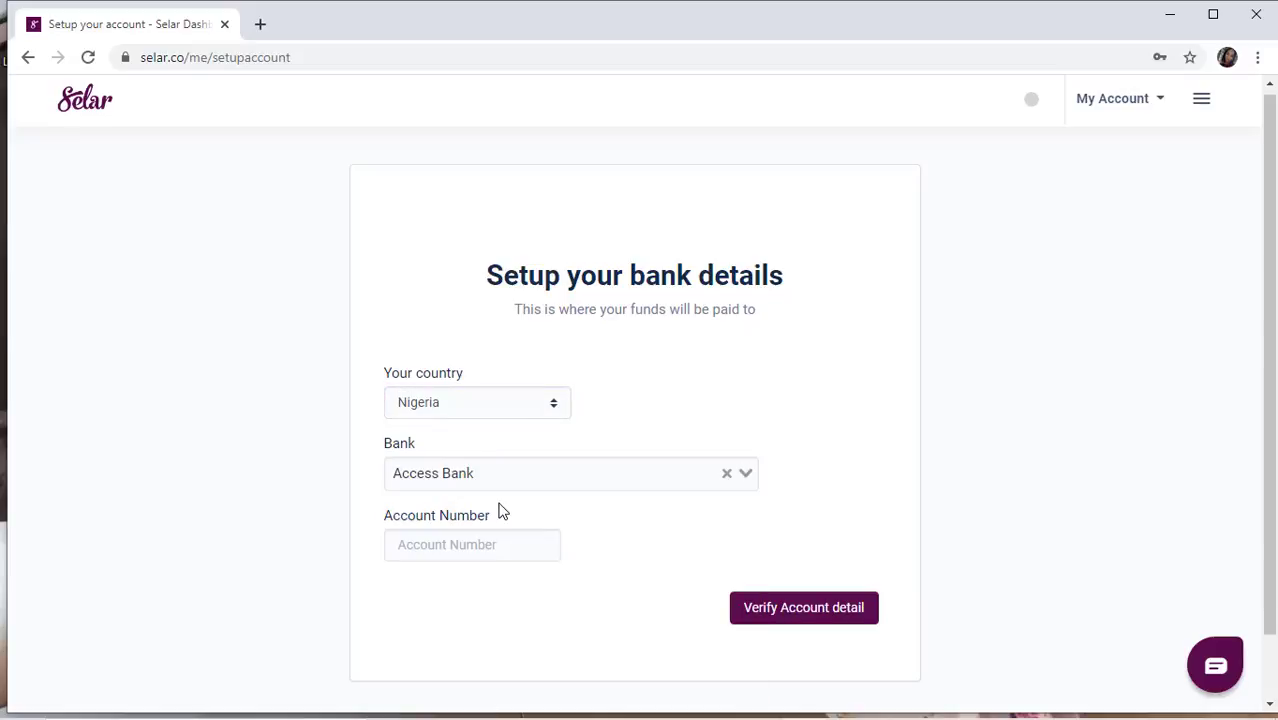
pyautogui.click(472, 473)
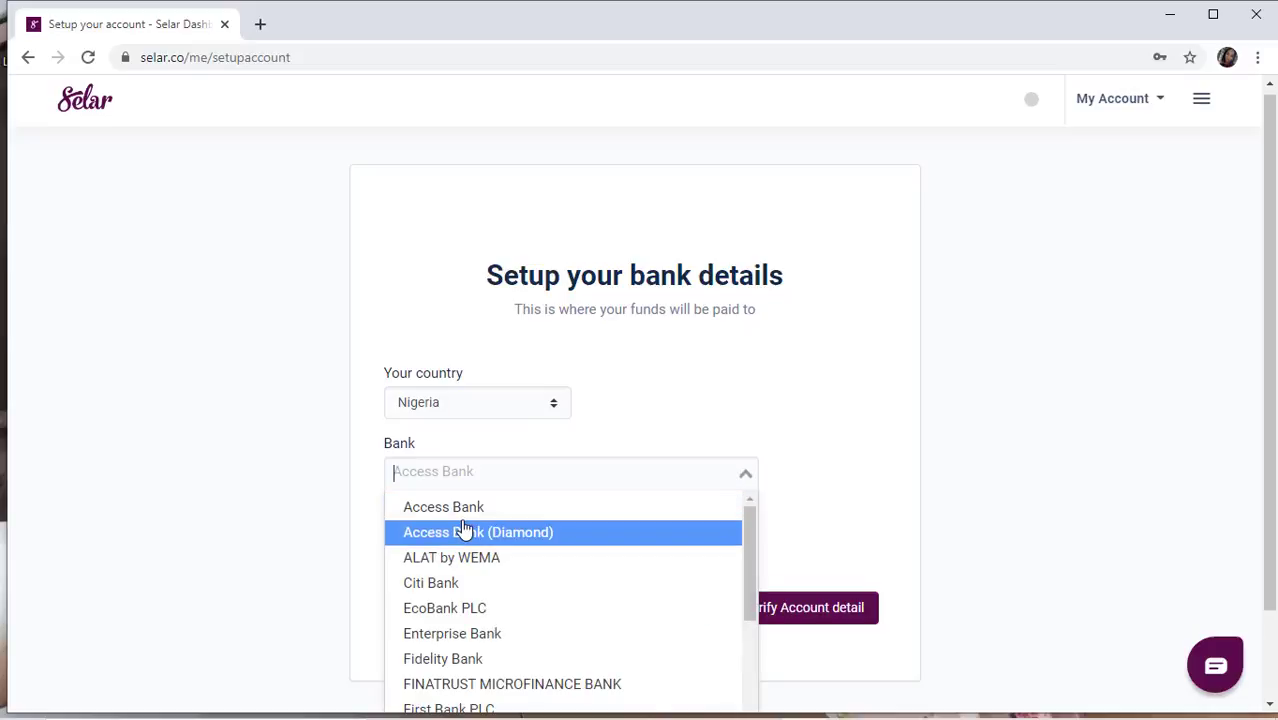
pyautogui.click(466, 531)
# Step: Enter the bank account number, verify the account detail, and confirm the payout bank details to continue
pyautogui.click(451, 546)
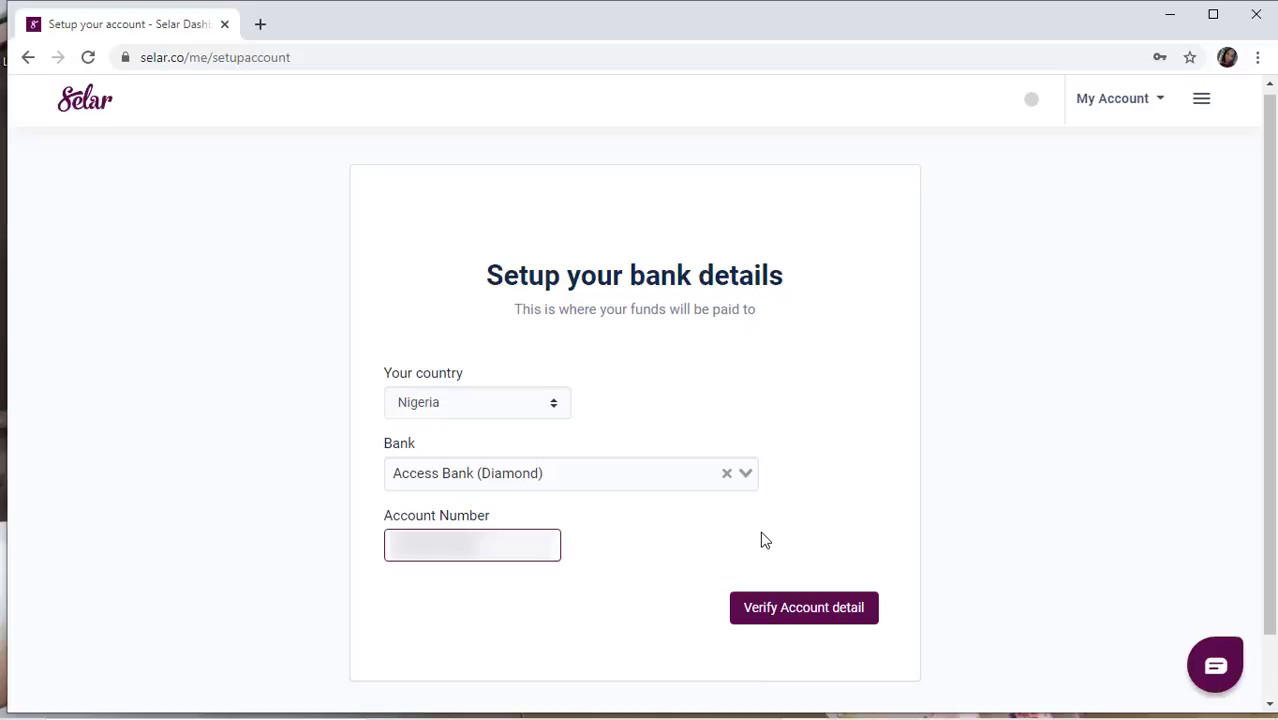
pyautogui.click(764, 540)
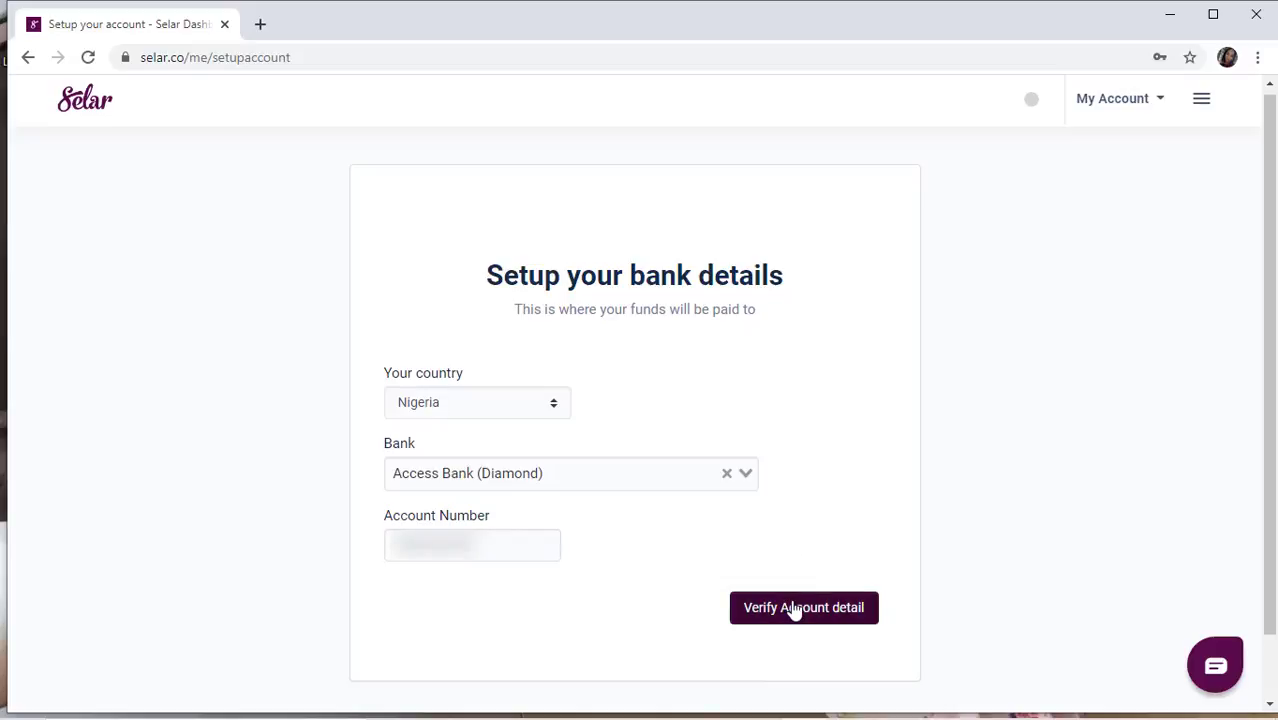
pyautogui.click(793, 609)
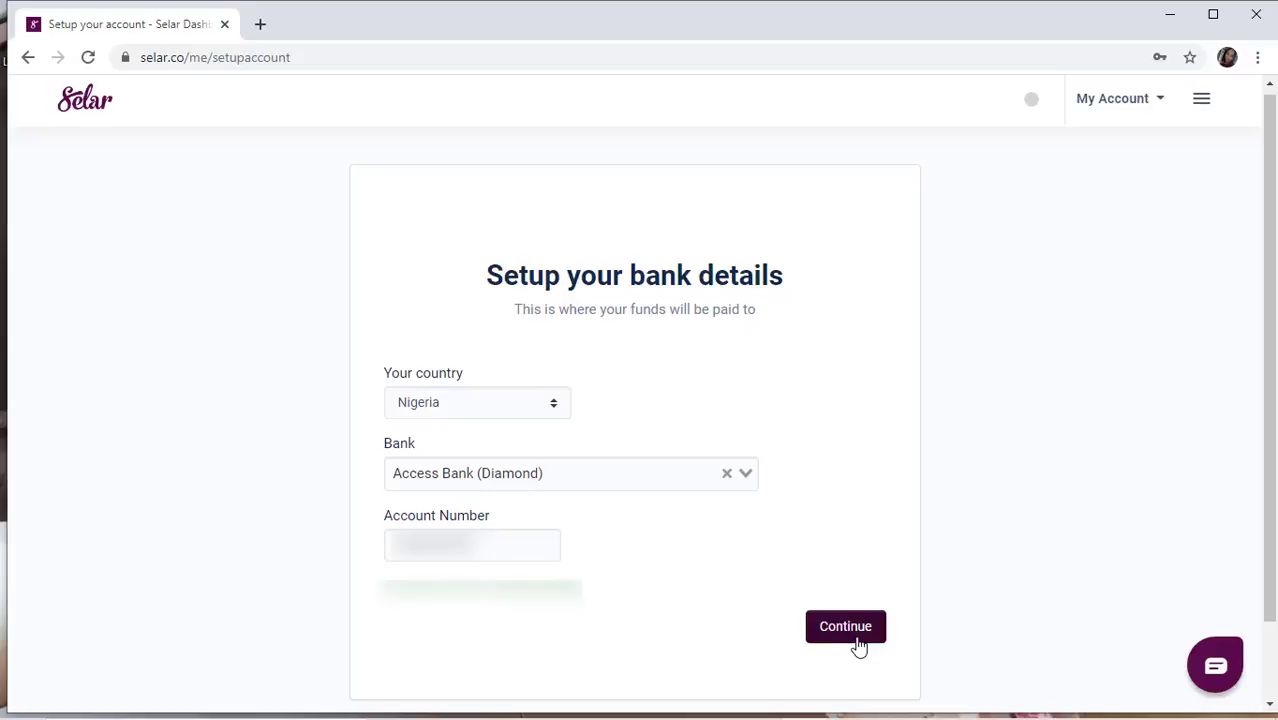
pyautogui.click(845, 634)
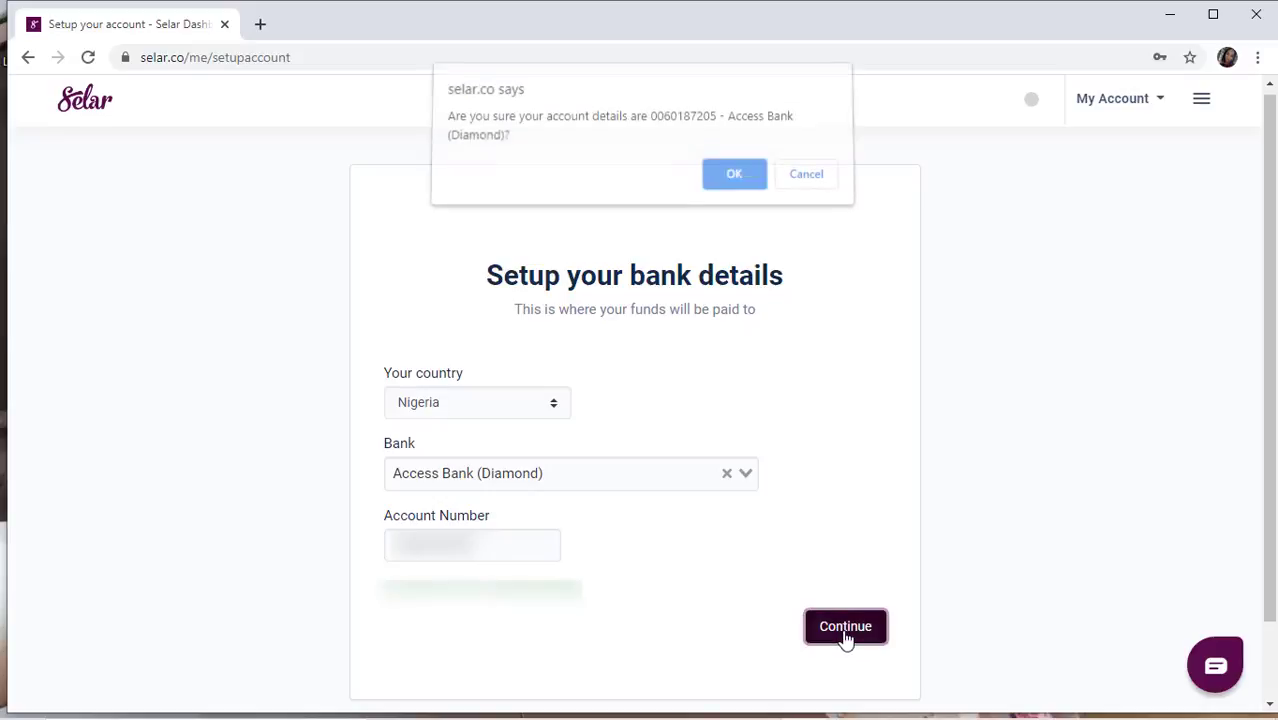
pyautogui.click(741, 189)
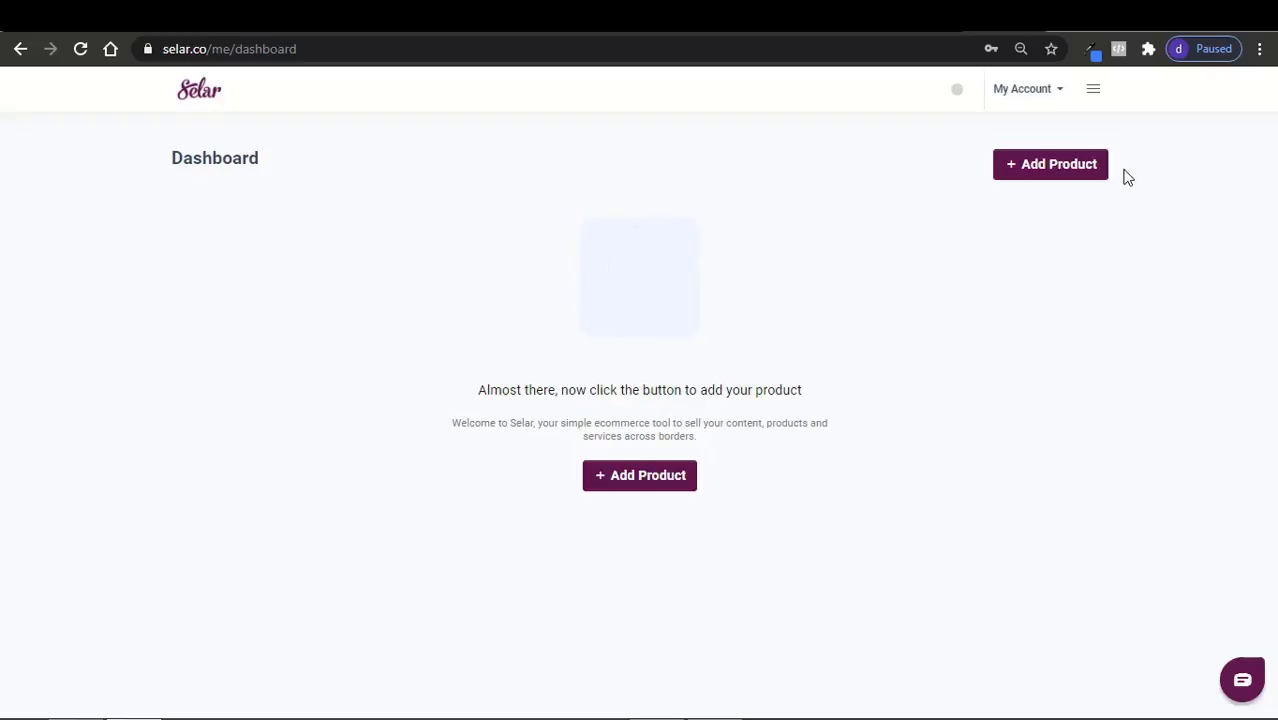
# Step: Open the General Store Settings page
pyautogui.click(1093, 90)
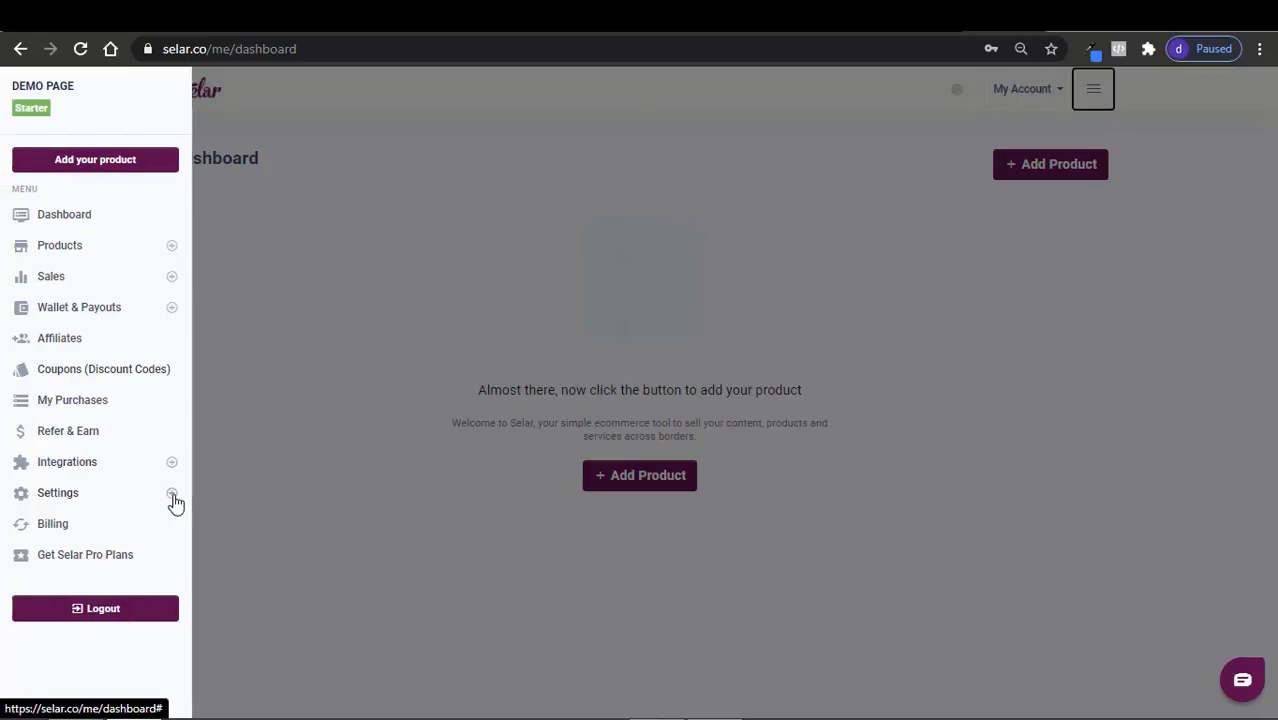
pyautogui.click(95, 500)
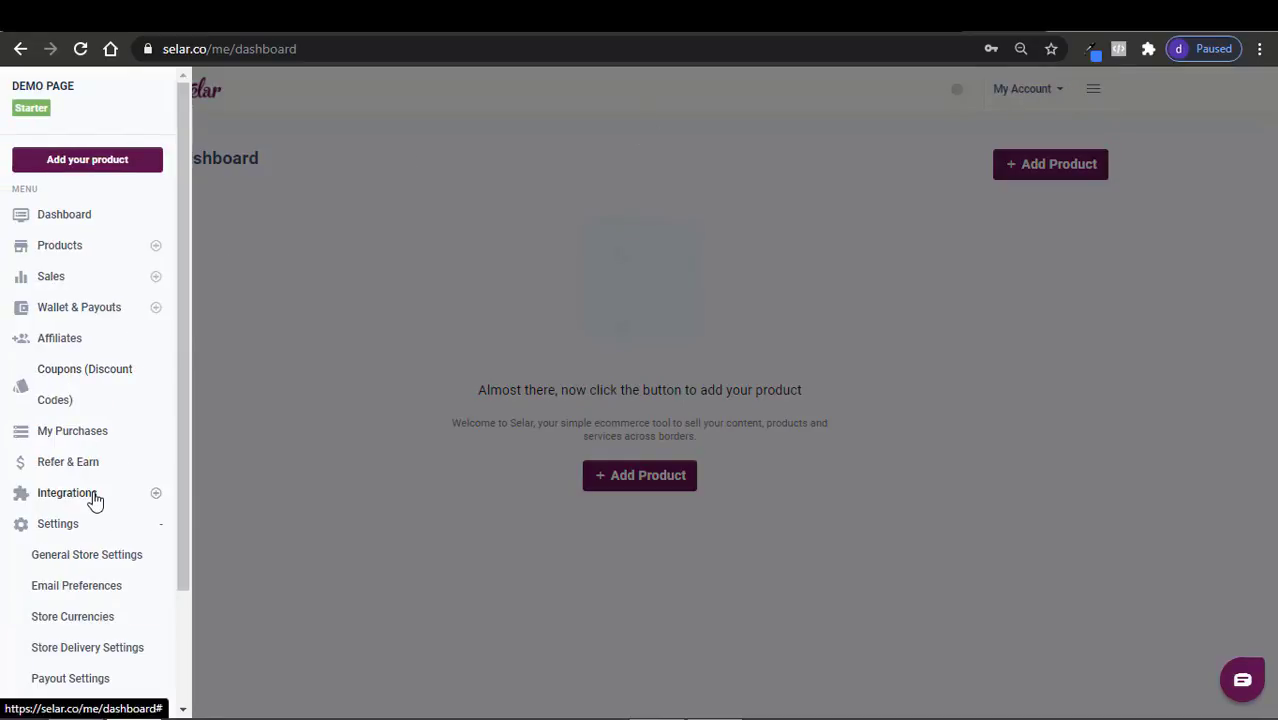
pyautogui.click(70, 563)
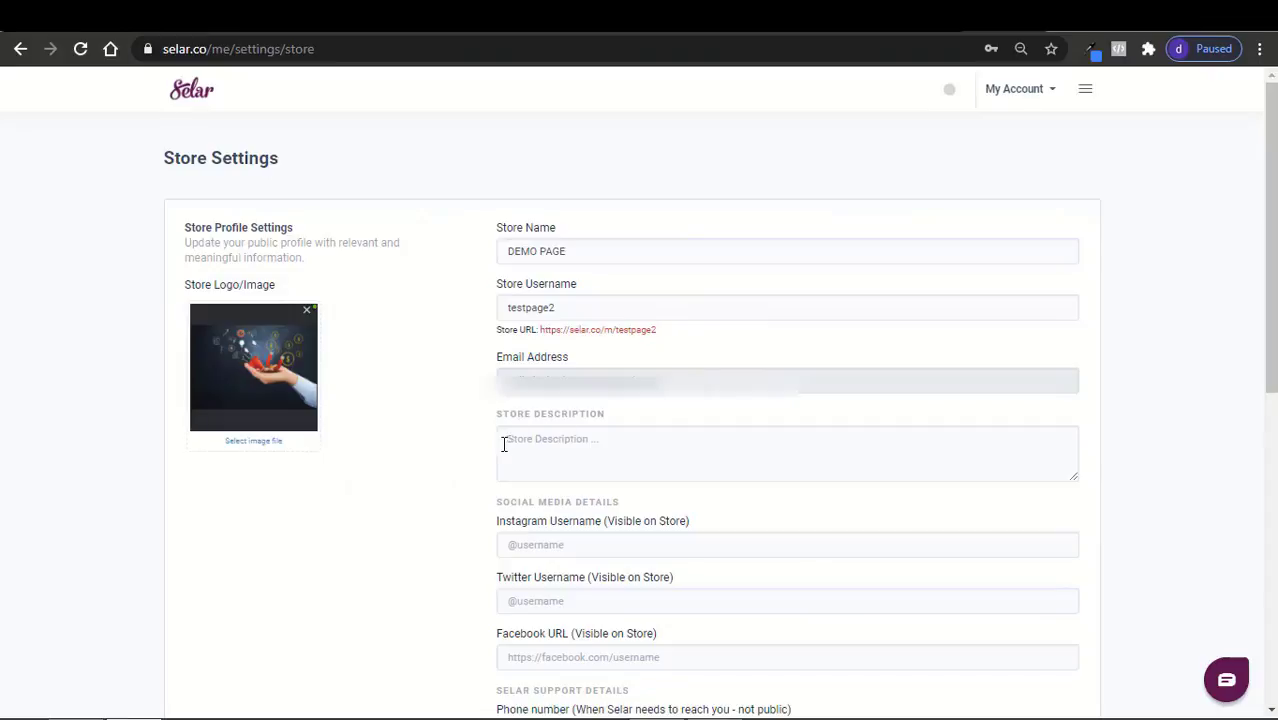
pyautogui.click(530, 446)
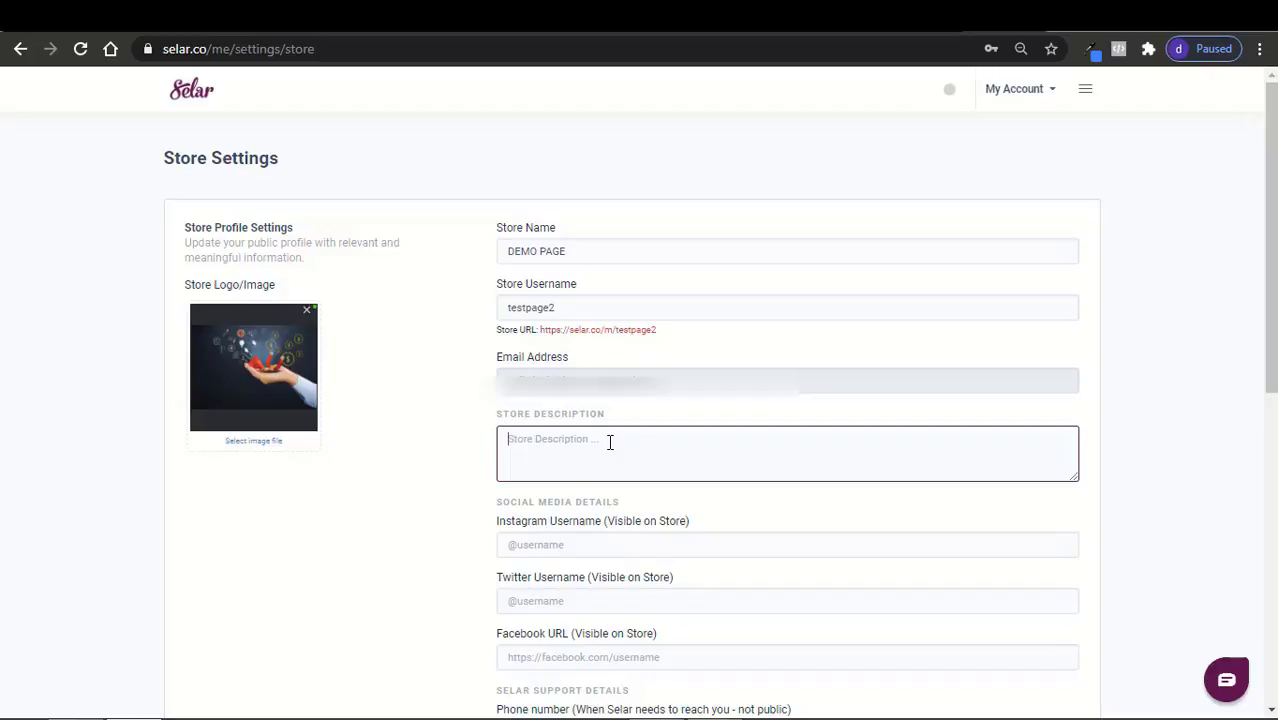
pyautogui.scroll(-2, 575, 333)
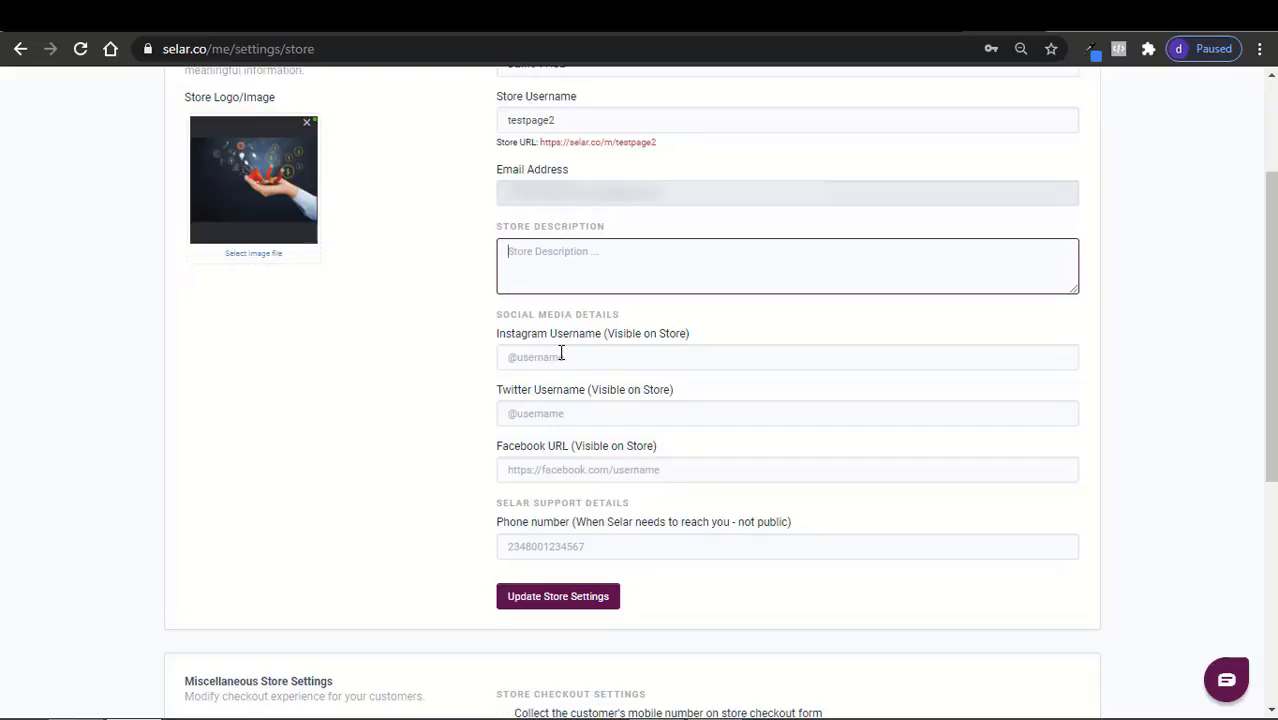
pyautogui.click(561, 356)
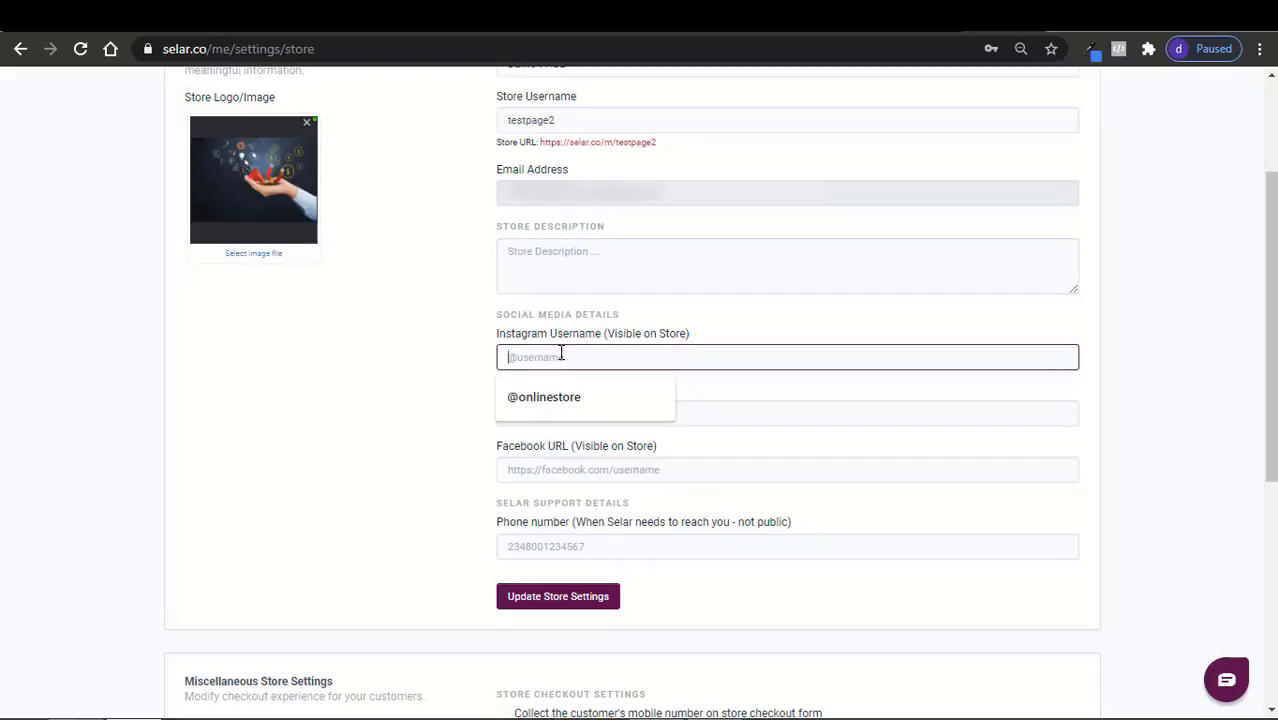
pyautogui.click(555, 396)
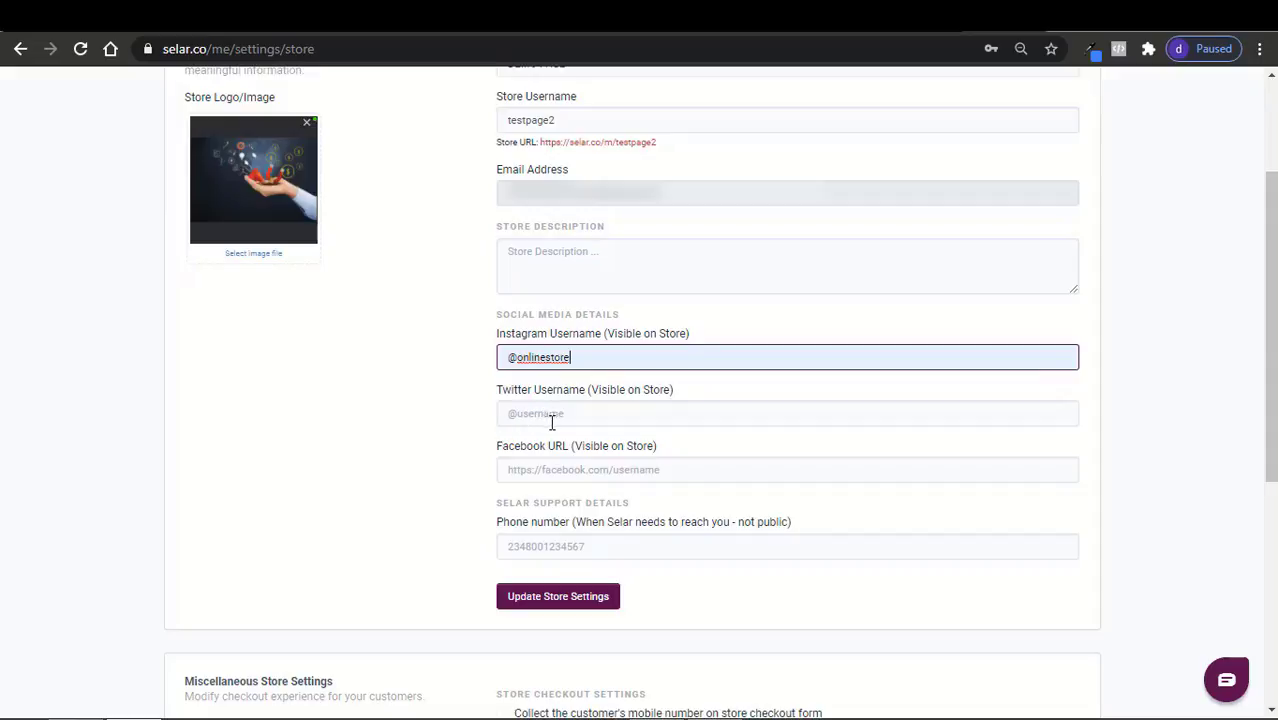
pyautogui.click(544, 474)
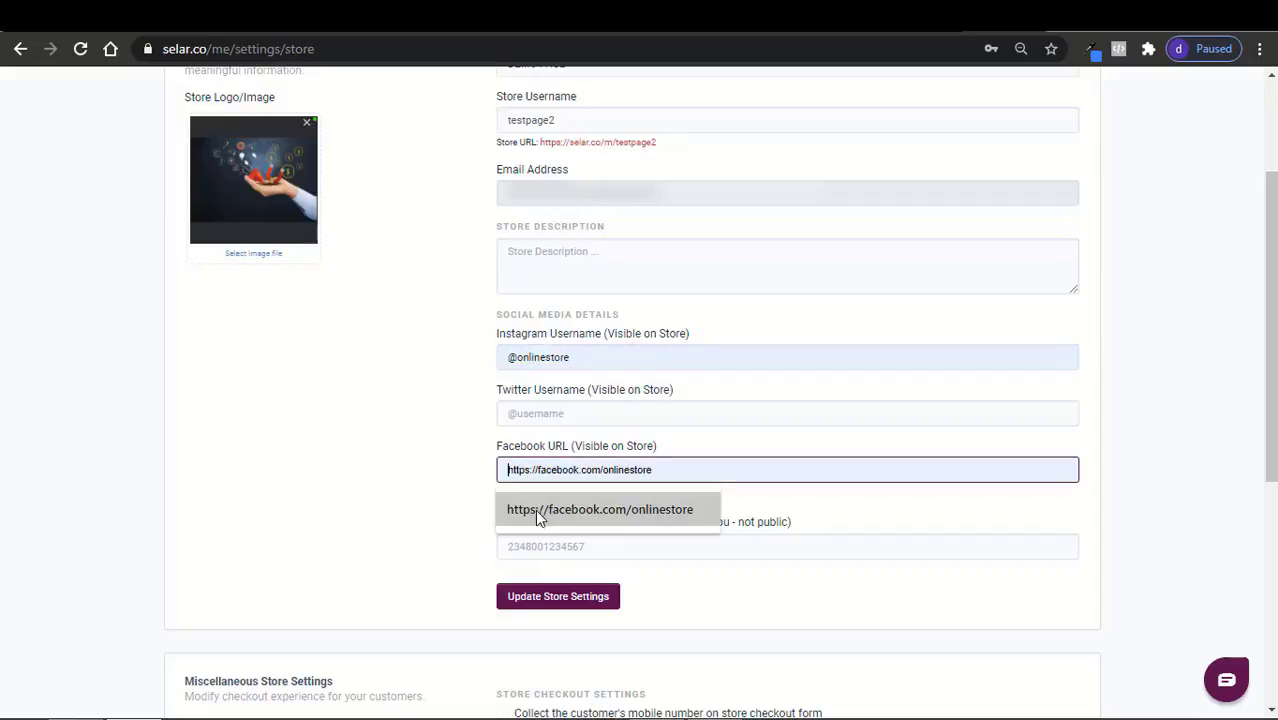
pyautogui.click(533, 514)
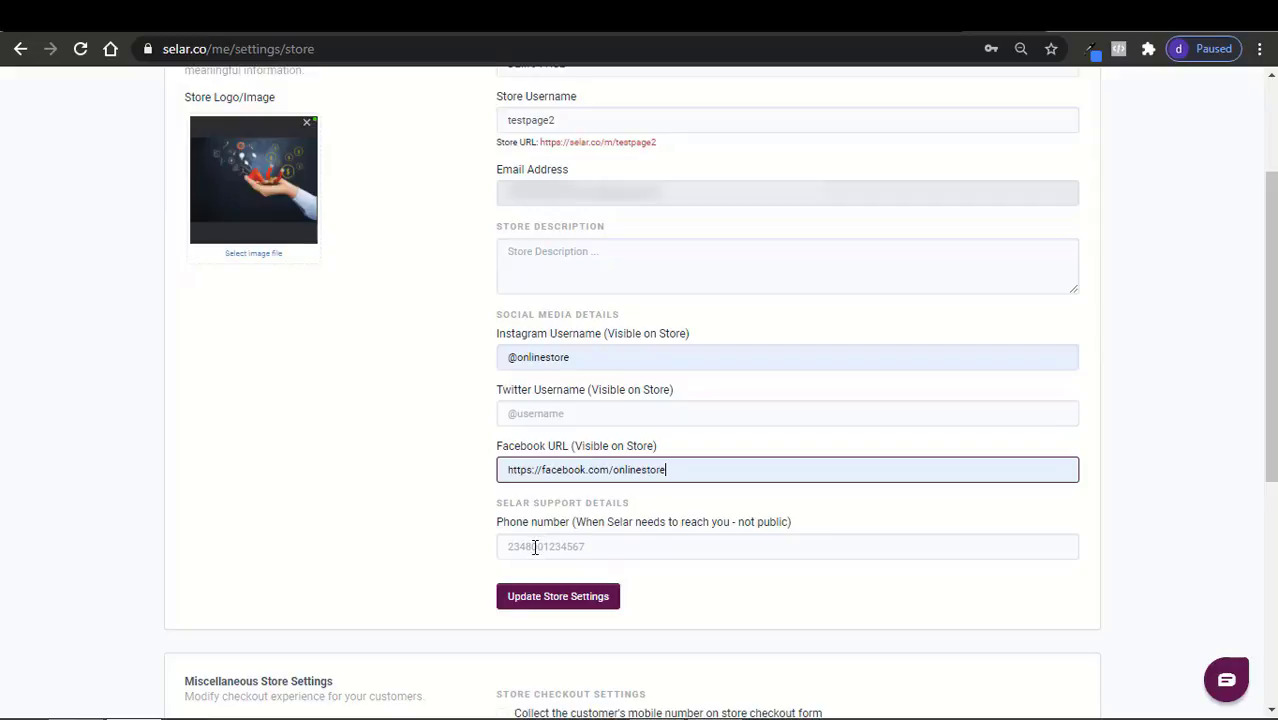
pyautogui.click(535, 547)
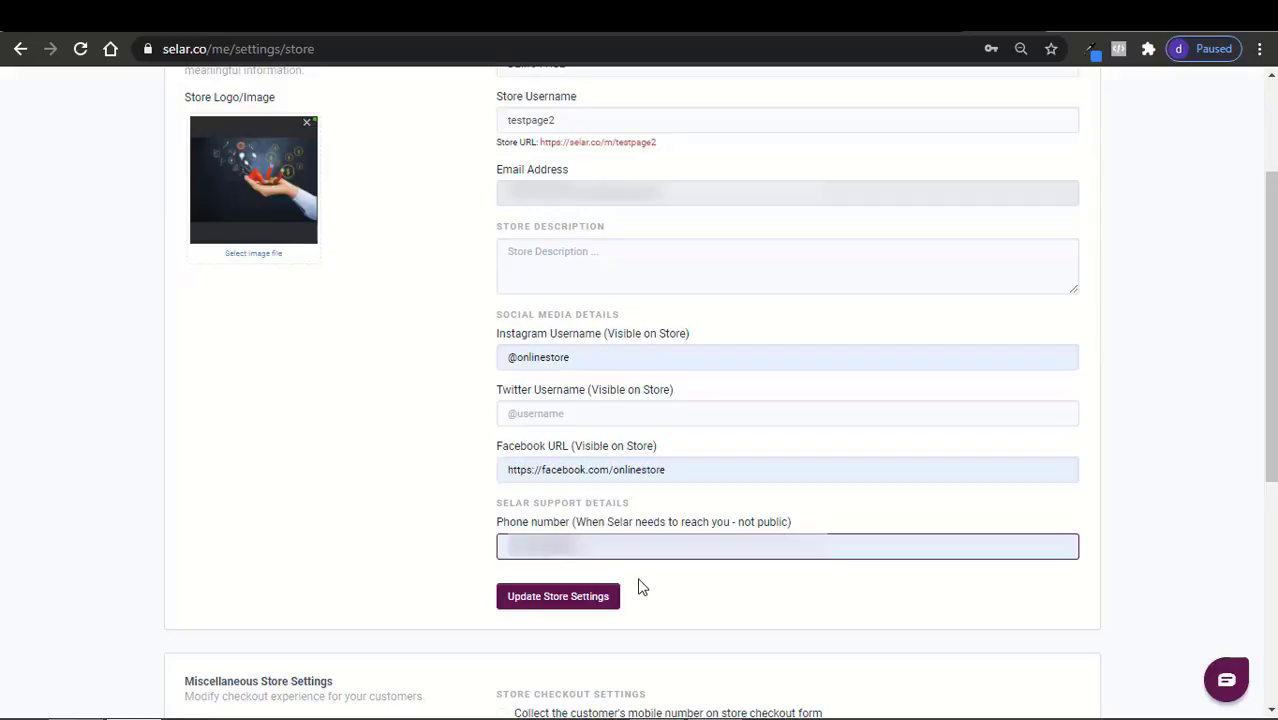
pyautogui.click(556, 607)
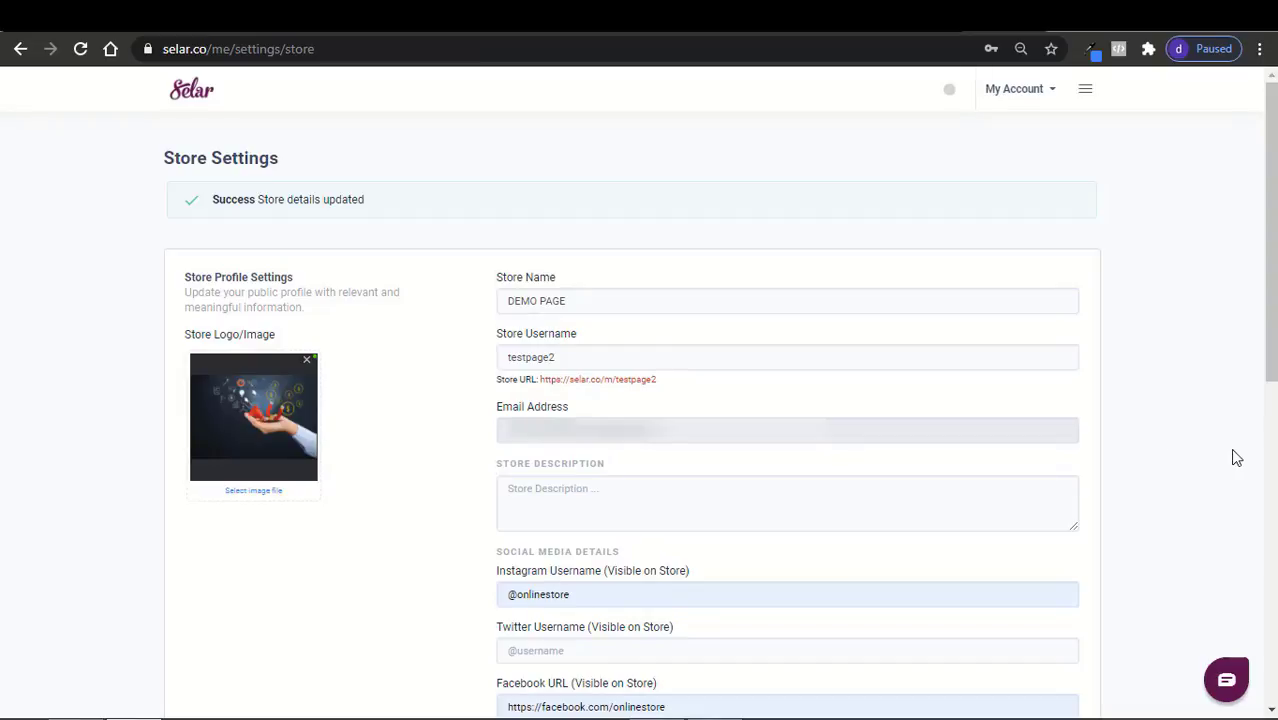
# Step: Enable collecting the customer's mobile number at checkout and showing the checkout form immediately after a user chooses to buy
pyautogui.click(1271, 453)
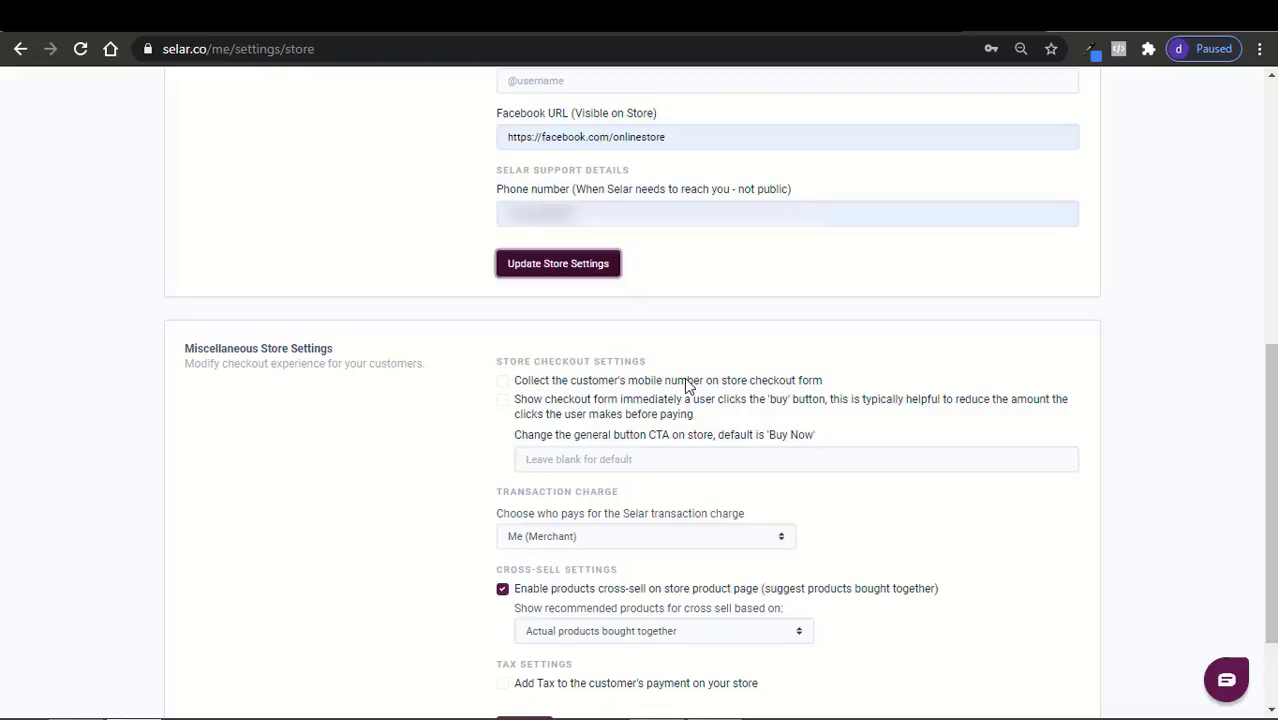
pyautogui.click(502, 381)
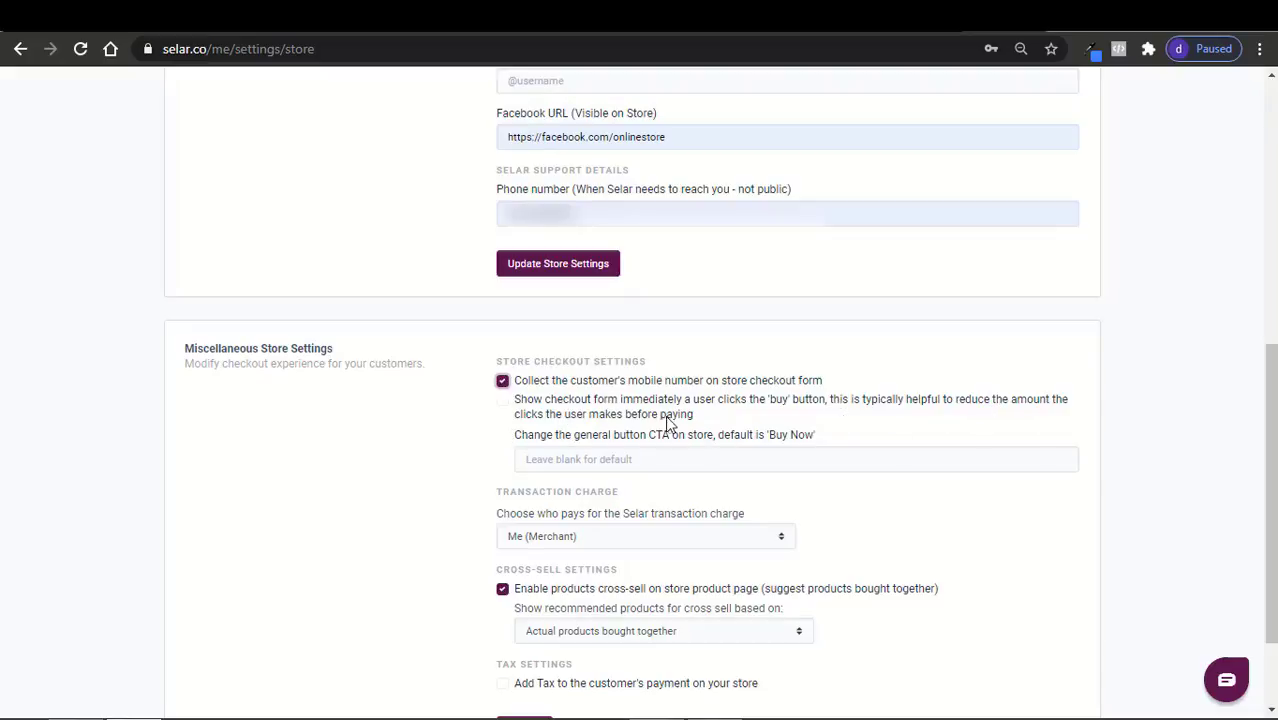
pyautogui.click(503, 403)
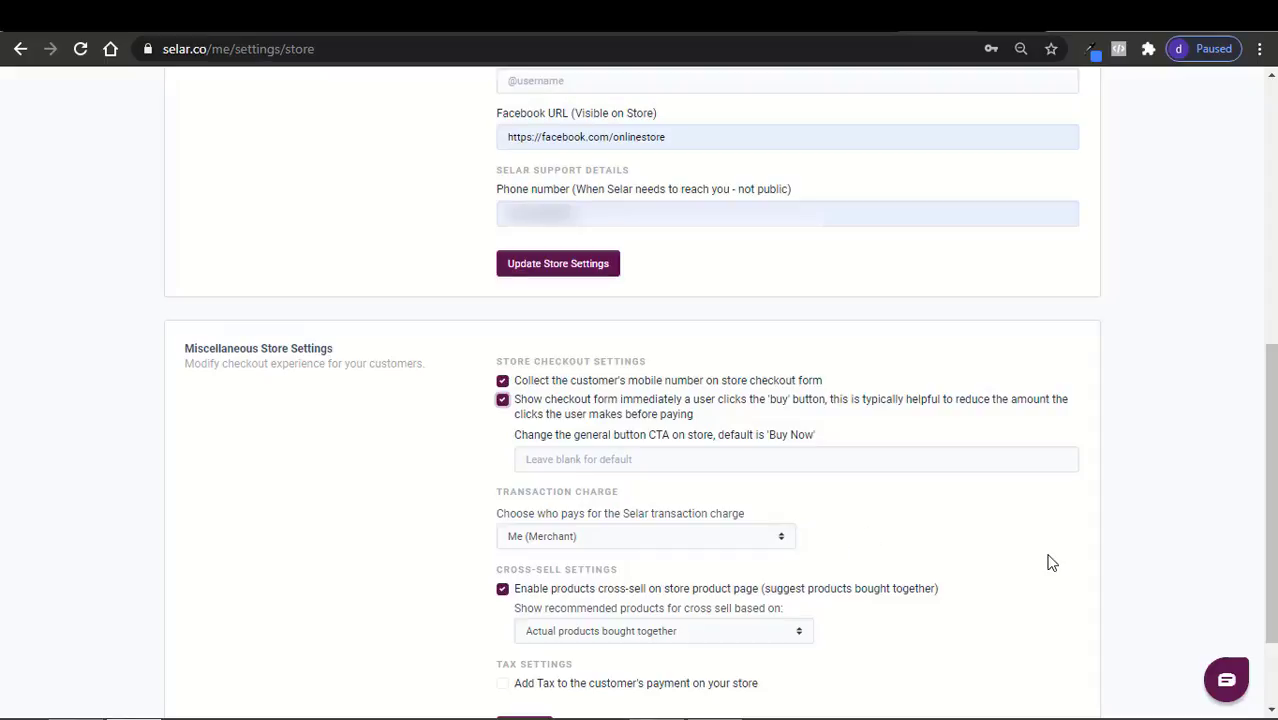
# Step: Review the cross-sell recommendation options, keep Actual products bought together, and update the miscellaneous store settings
pyautogui.scroll(-2, 1272, 652)
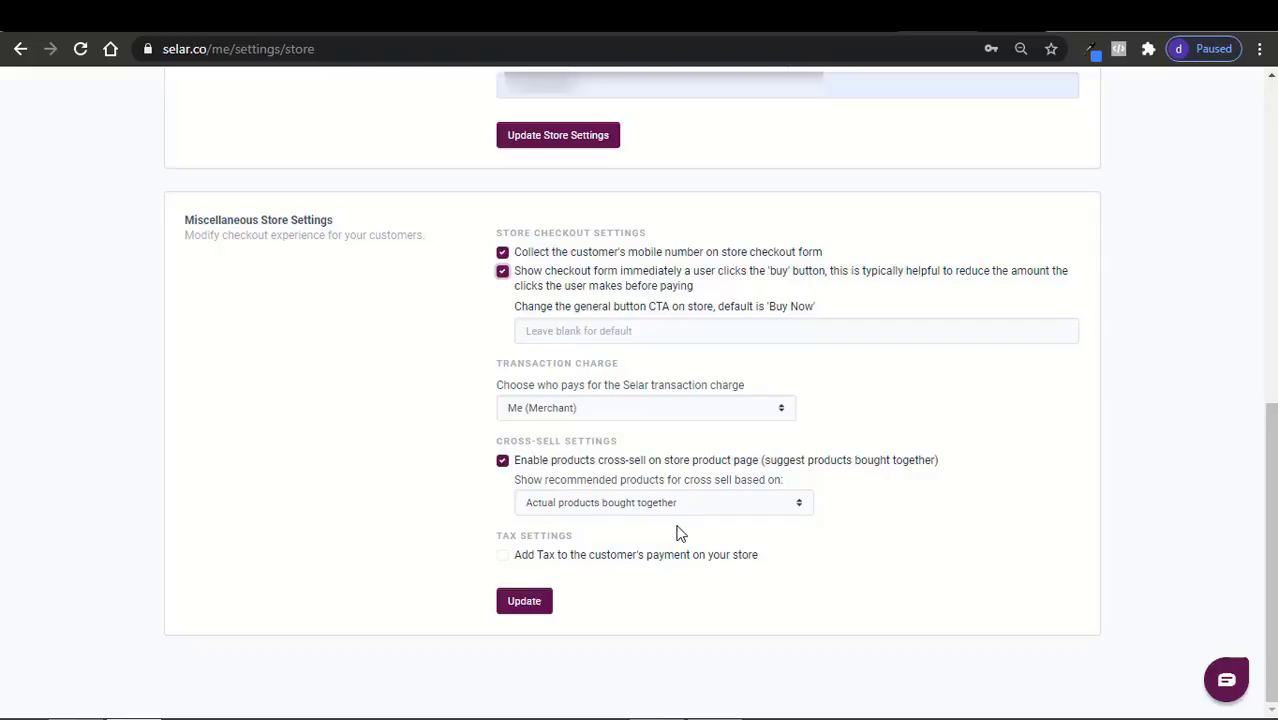
pyautogui.click(635, 503)
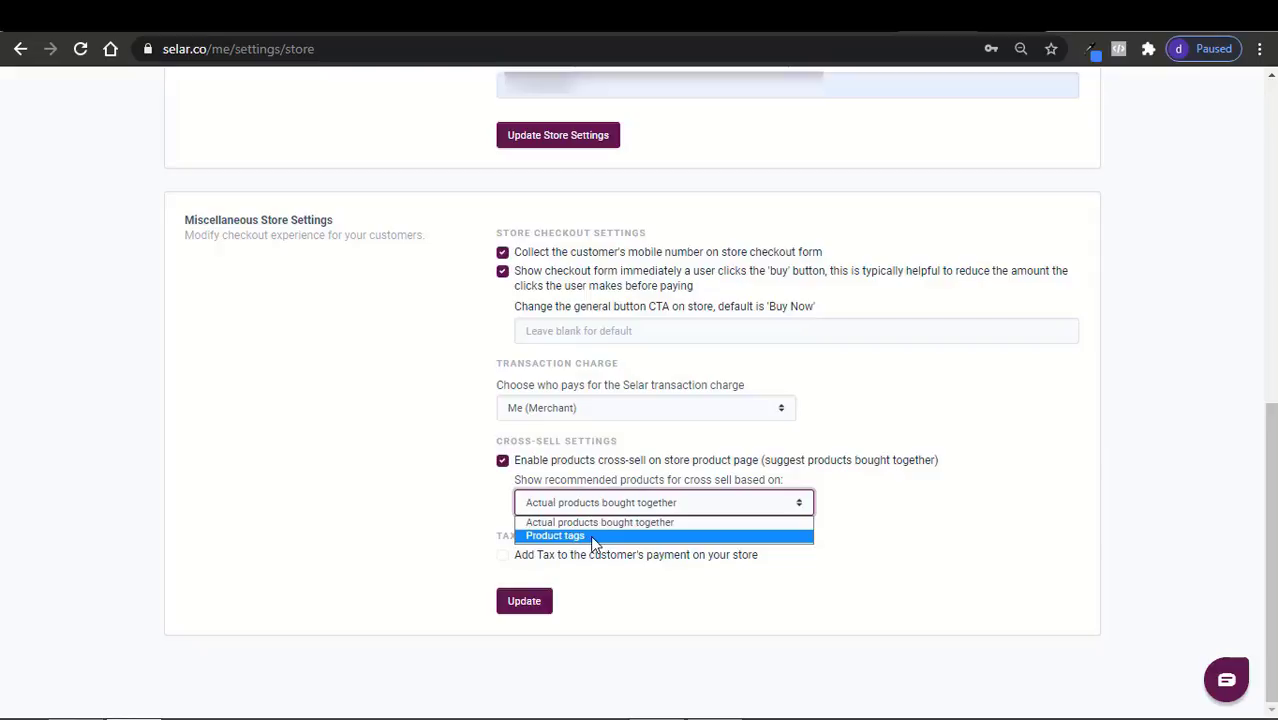
pyautogui.click(794, 507)
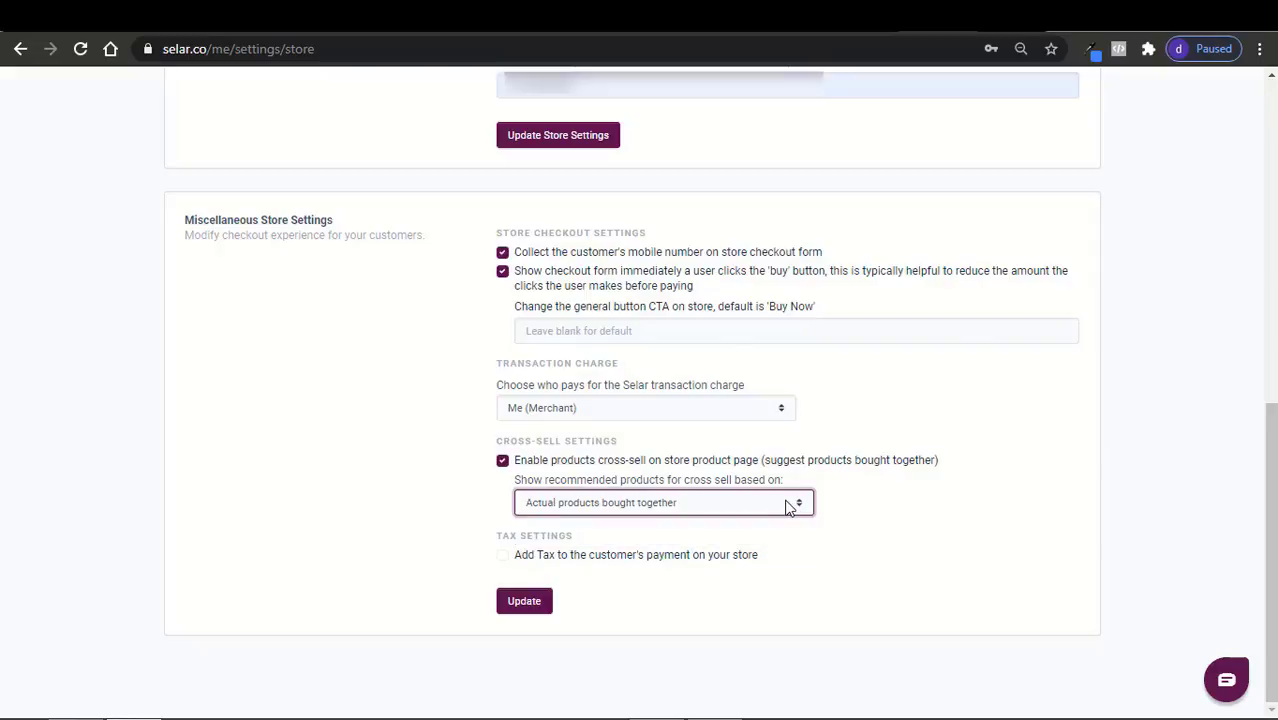
pyautogui.click(525, 605)
pyautogui.click(525, 603)
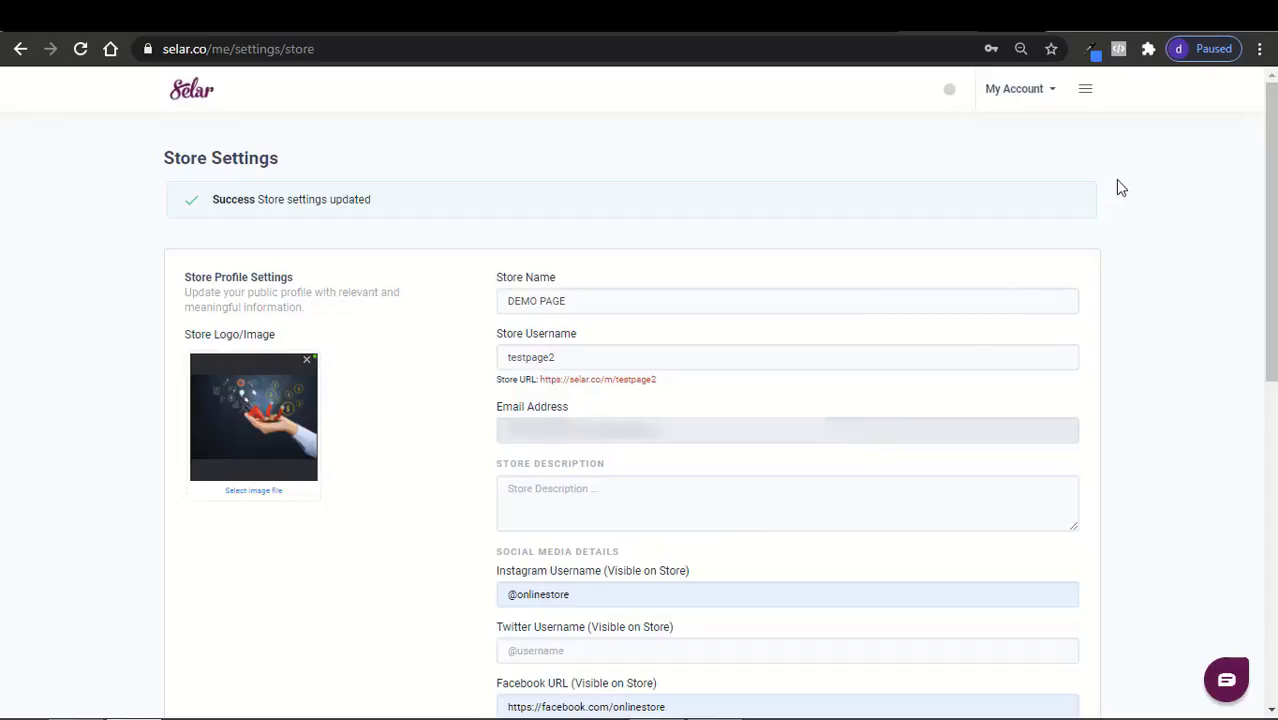
# Step: Open the Store Currencies settings page
pyautogui.click(1085, 90)
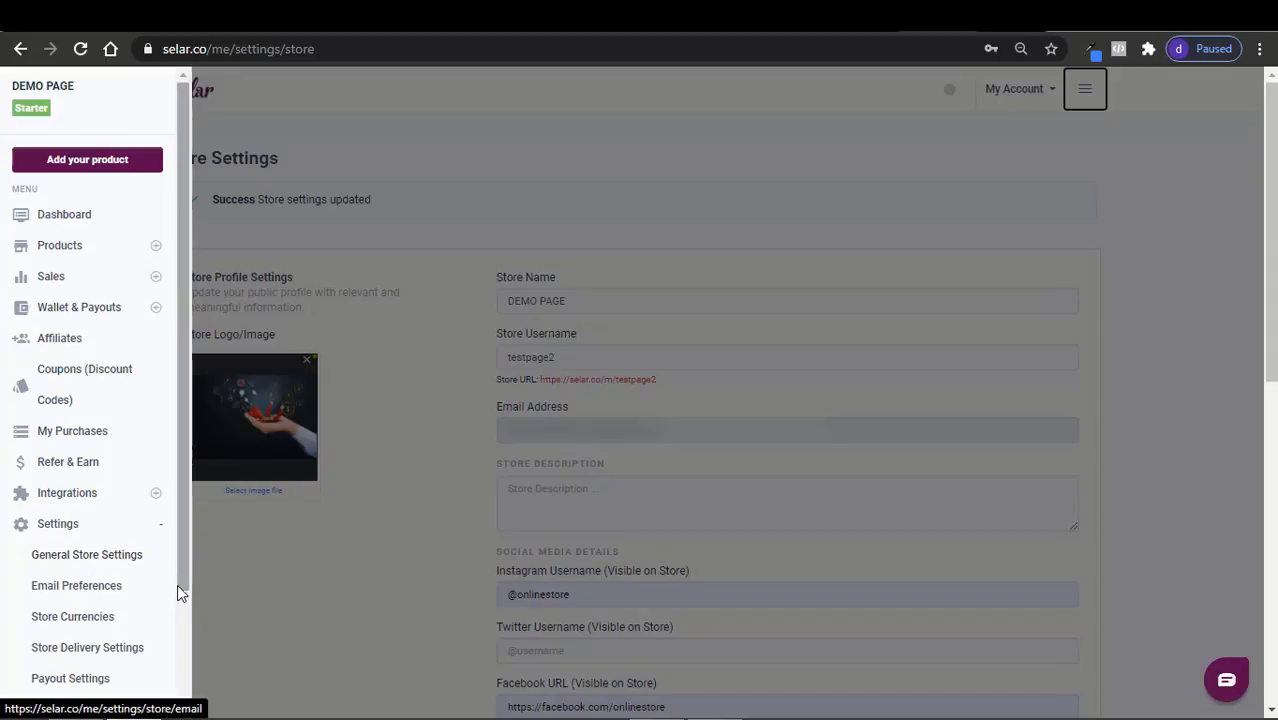
pyautogui.scroll(-1, 181, 606)
pyautogui.scroll(-2, 181, 598)
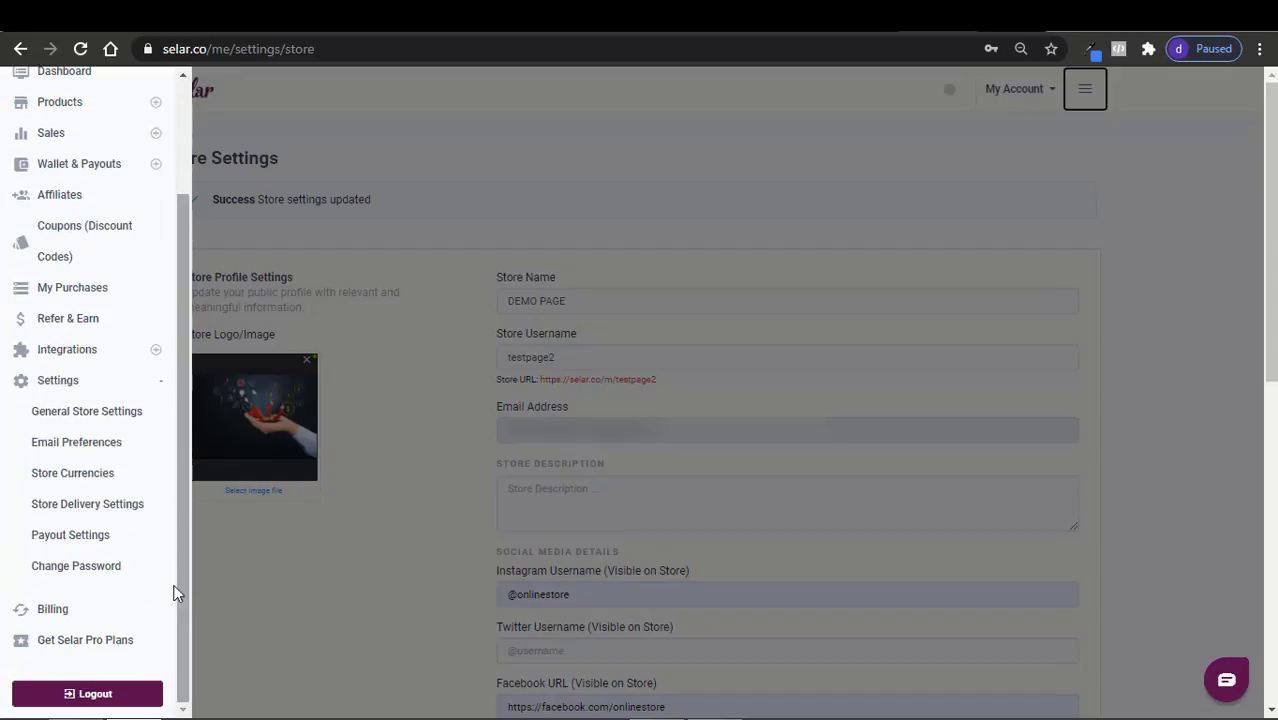
pyautogui.click(48, 477)
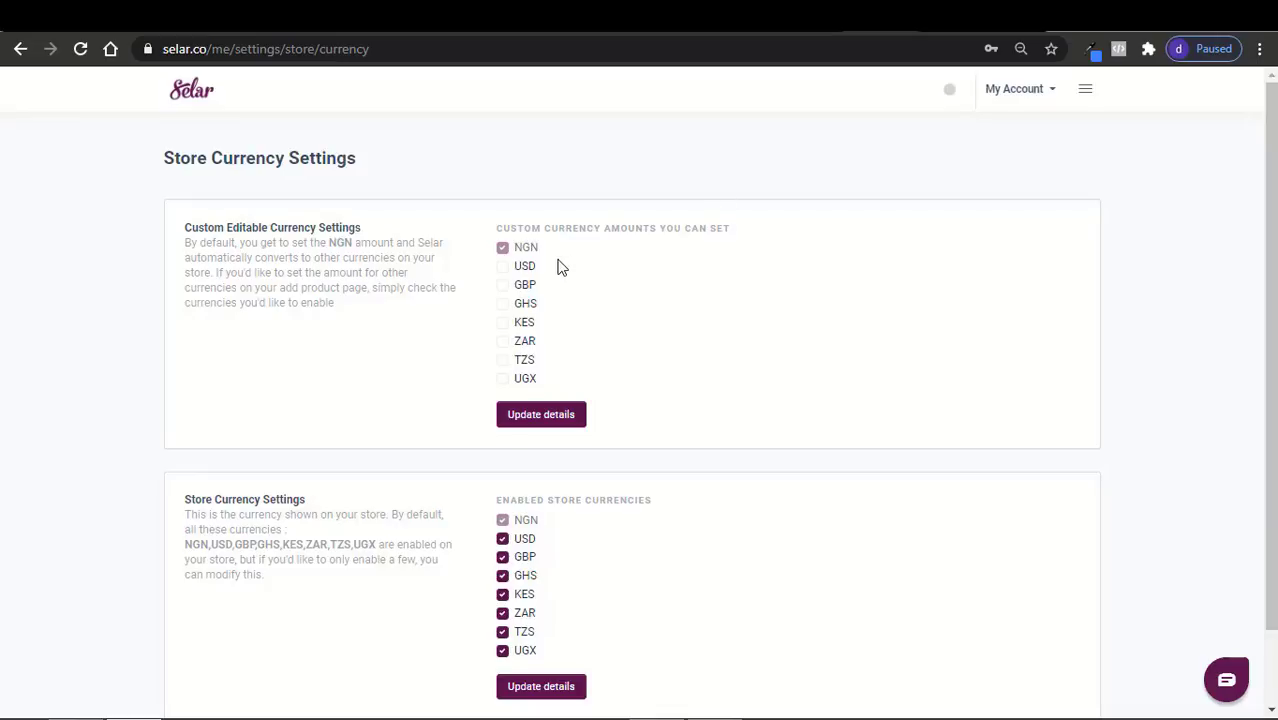
# Step: Try selecting USD as a custom editable currency, and examine the sale price field on the Add a product page
pyautogui.click(502, 267)
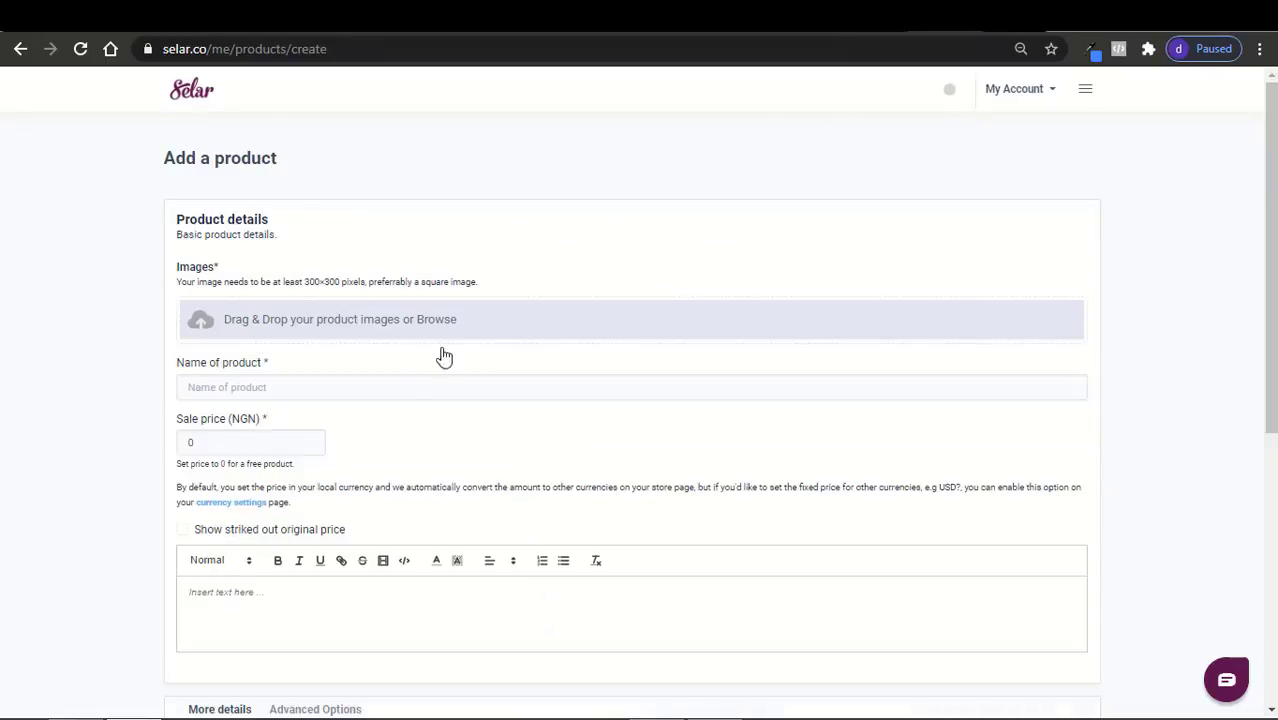
pyautogui.click(235, 442)
pyautogui.click(416, 441)
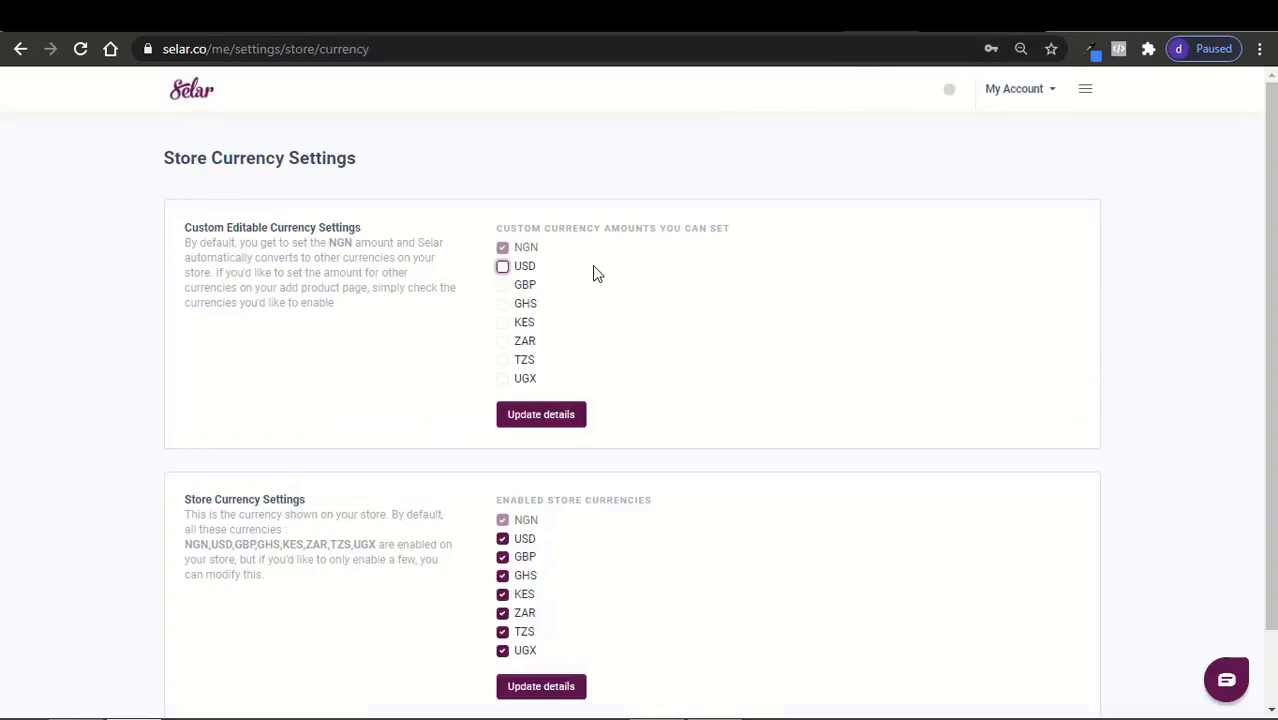
# Step: Enable USD and GBP as custom editable currencies, update the details, and reload the Add a product page
pyautogui.click(502, 267)
pyautogui.click(502, 286)
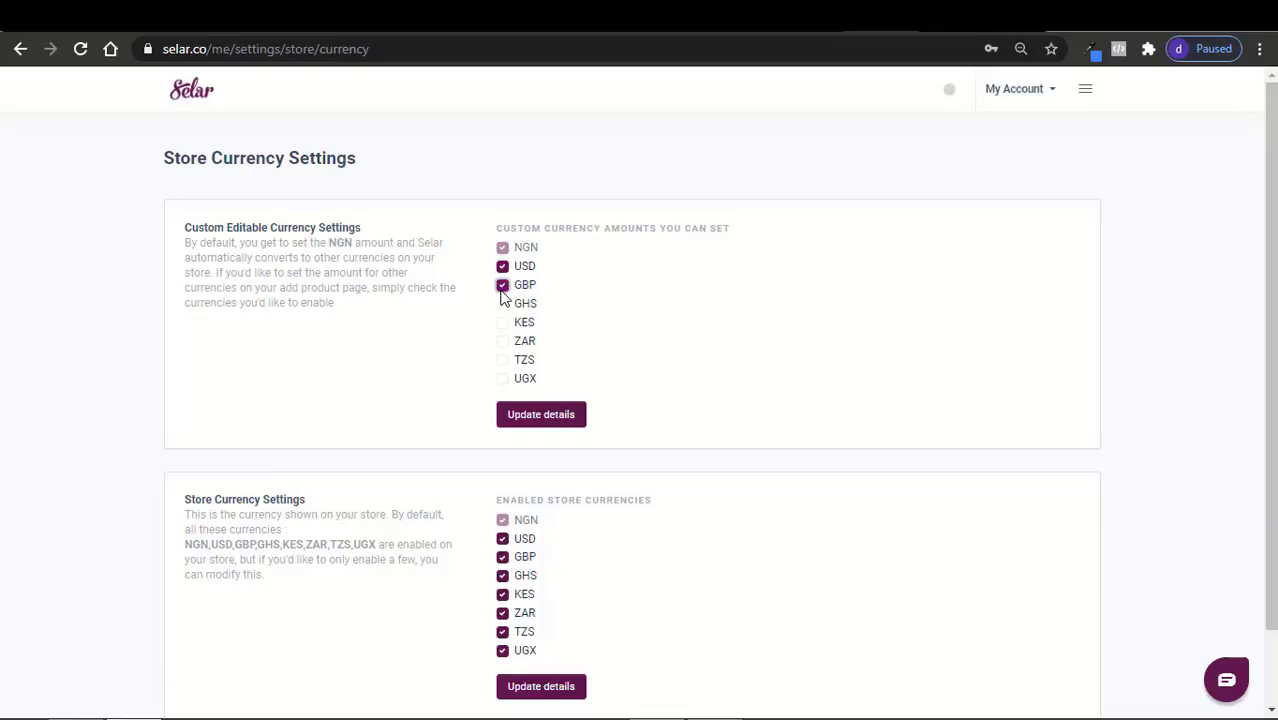
pyautogui.click(521, 418)
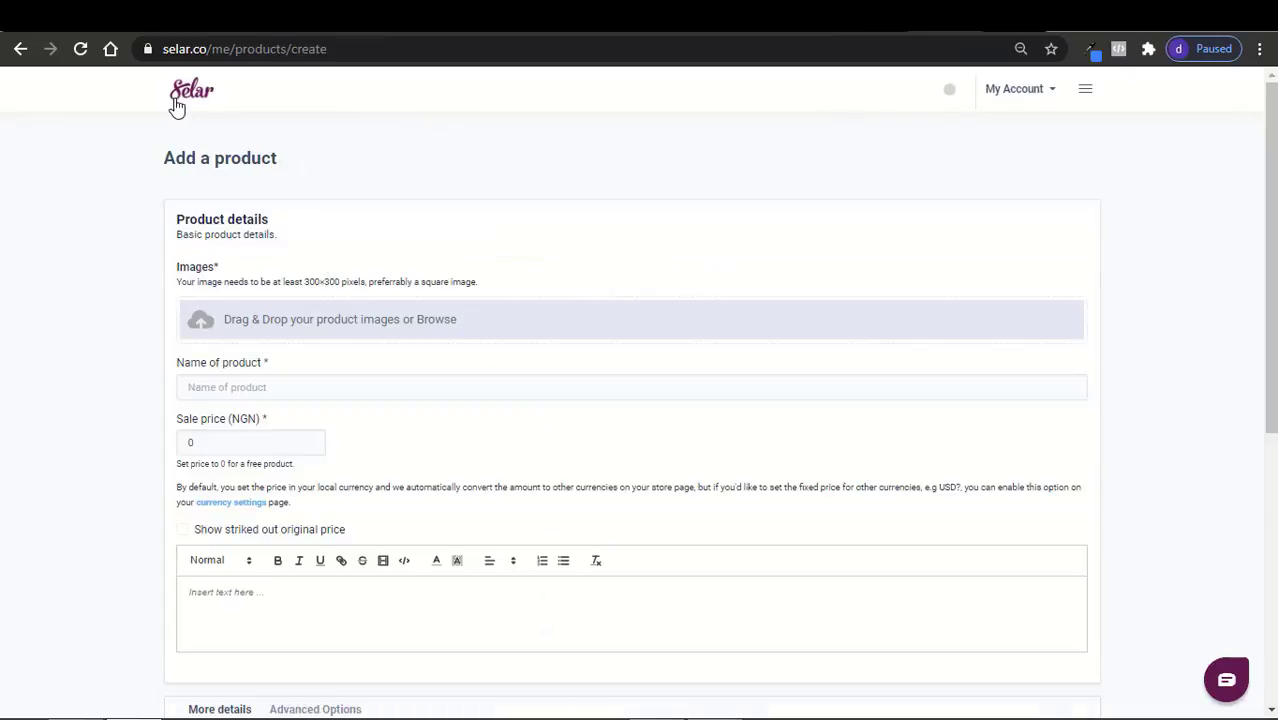
pyautogui.click(82, 58)
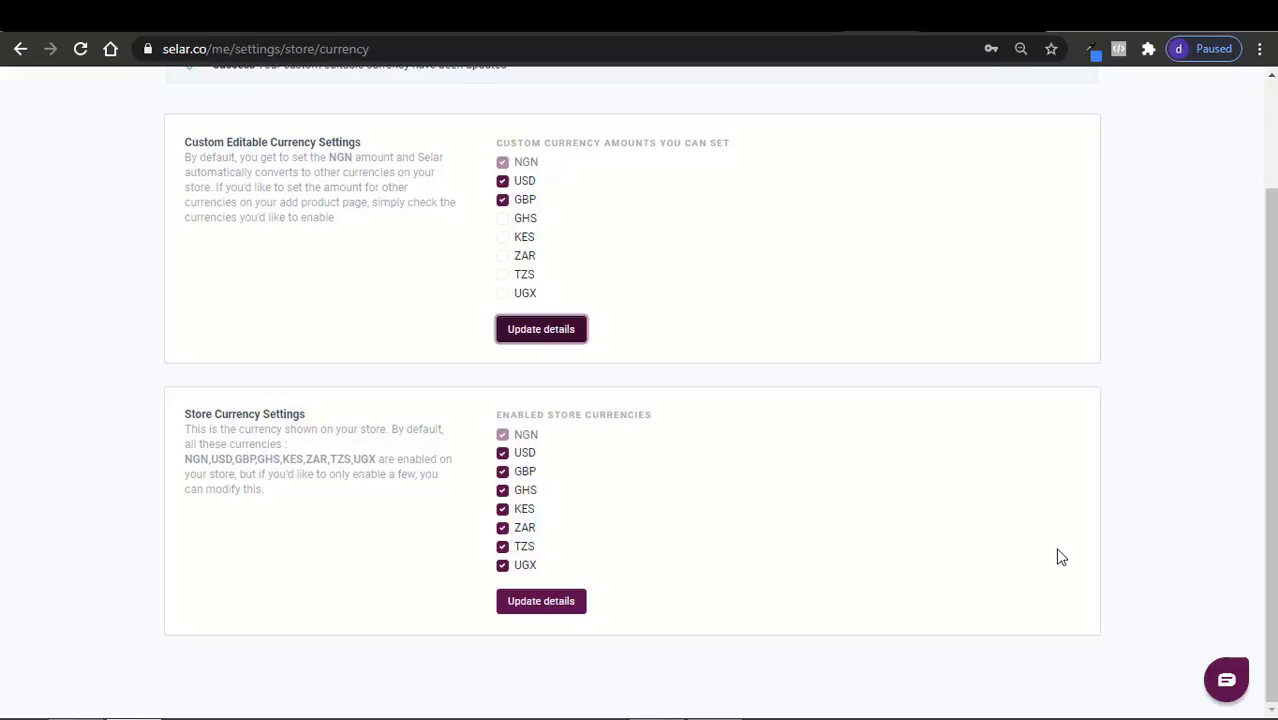
# Step: Disable GBP, GHS, KES, ZAR, TZS and UGX in the enabled store currencies
pyautogui.click(502, 472)
pyautogui.click(502, 490)
pyautogui.click(502, 509)
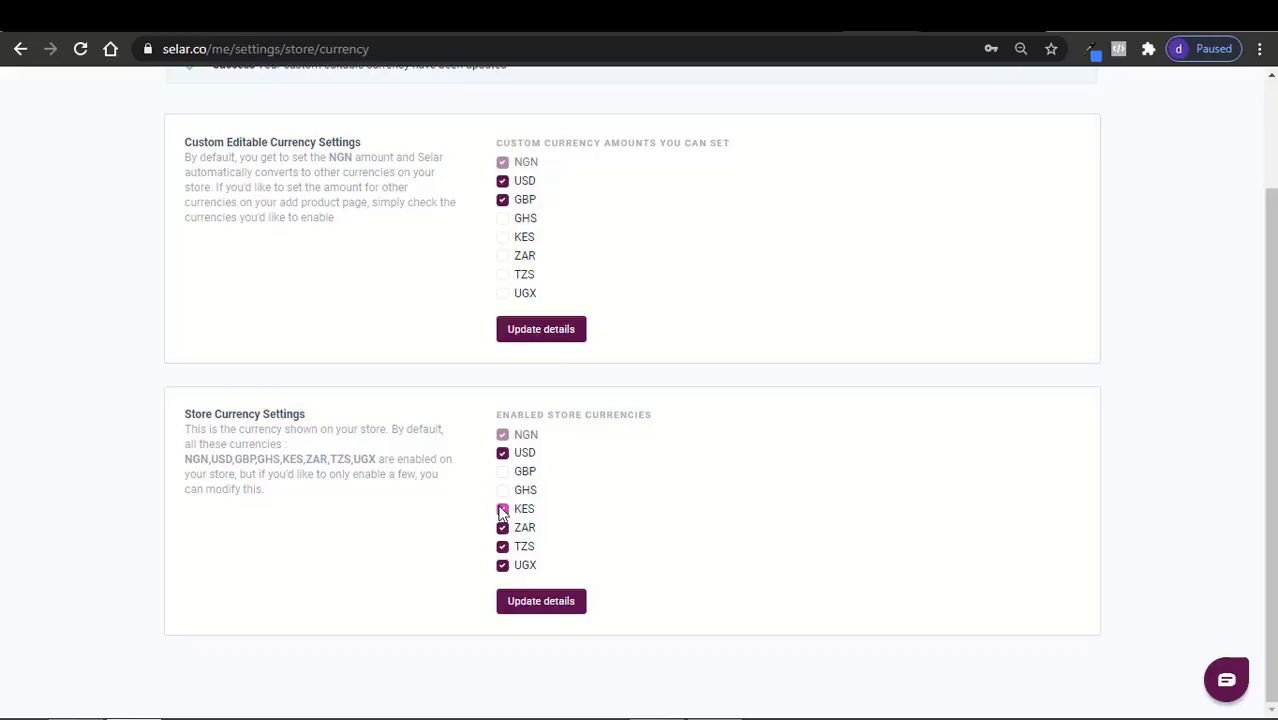
pyautogui.click(502, 528)
pyautogui.click(502, 546)
pyautogui.click(502, 565)
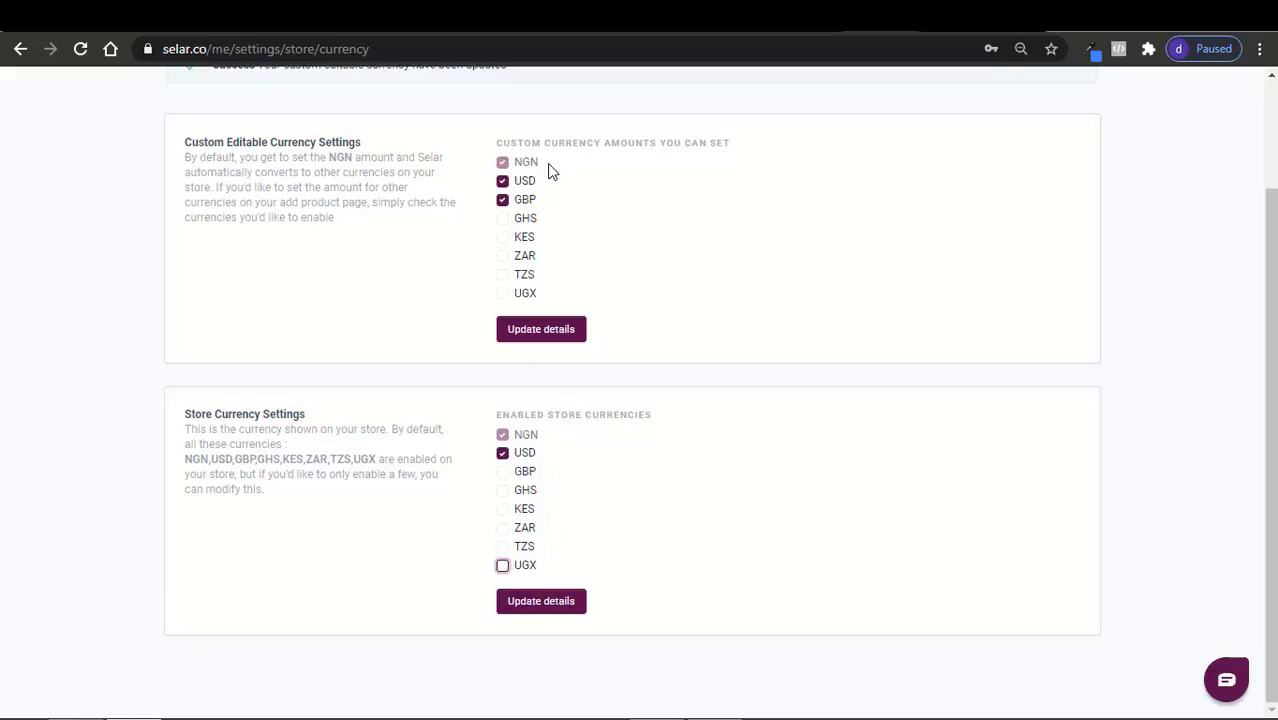
# Step: Enable GBP, GHS, KES, ZAR, TZS and UGX as store currencies and update the store currency details
pyautogui.click(503, 473)
pyautogui.click(502, 472)
pyautogui.click(502, 474)
pyautogui.click(503, 491)
pyautogui.click(503, 510)
pyautogui.click(503, 529)
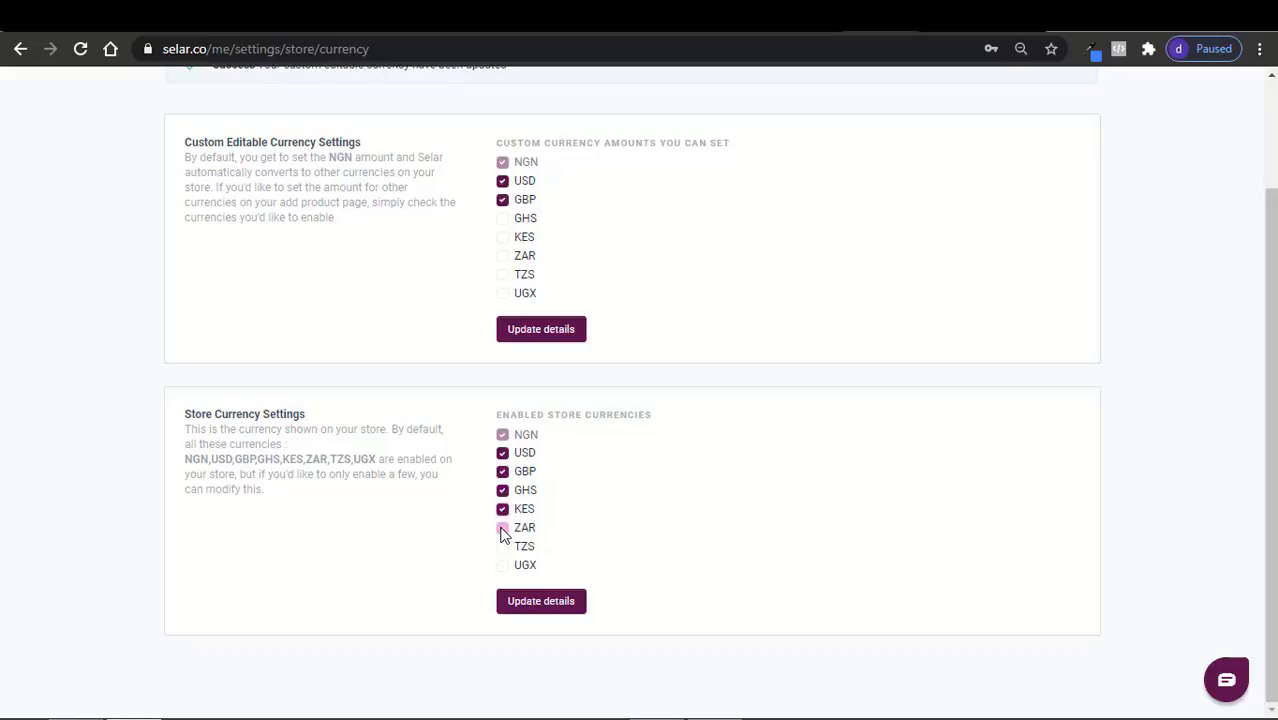
pyautogui.click(502, 548)
pyautogui.click(502, 566)
pyautogui.click(540, 608)
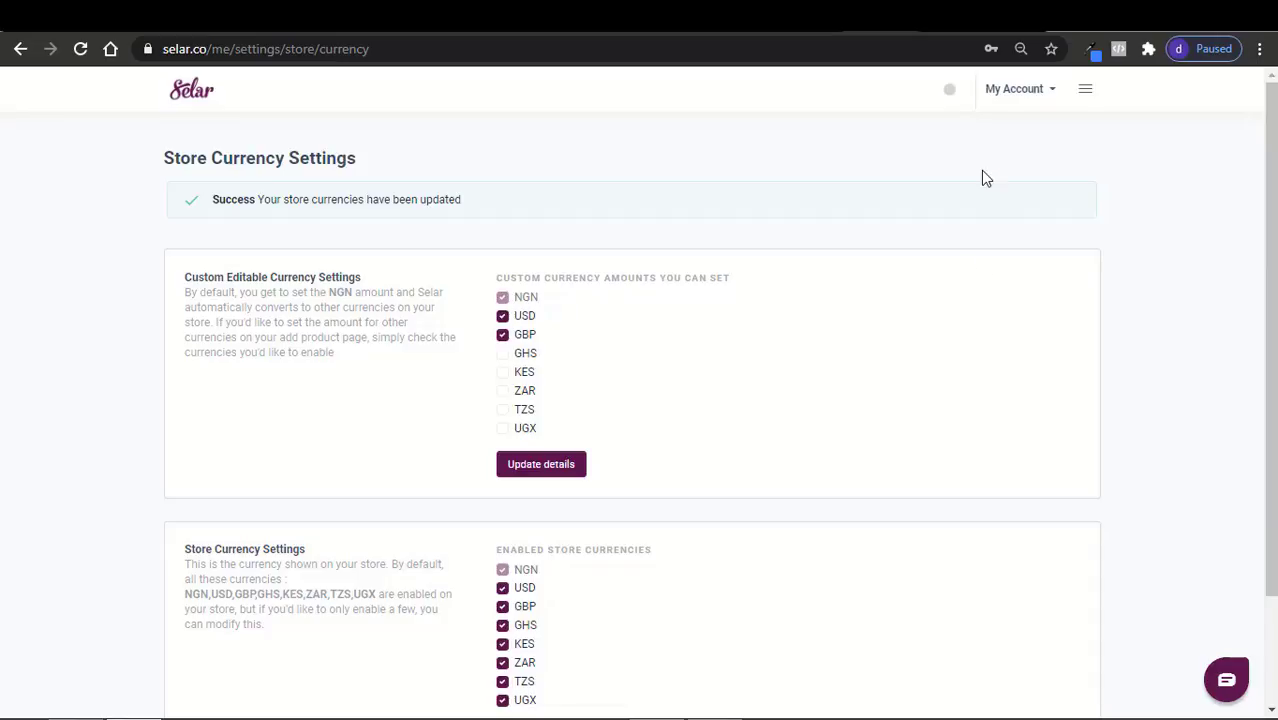
# Step: Open the email preferences, keep cancelled-subscription notifications off, and update the store email settings
pyautogui.click(1085, 90)
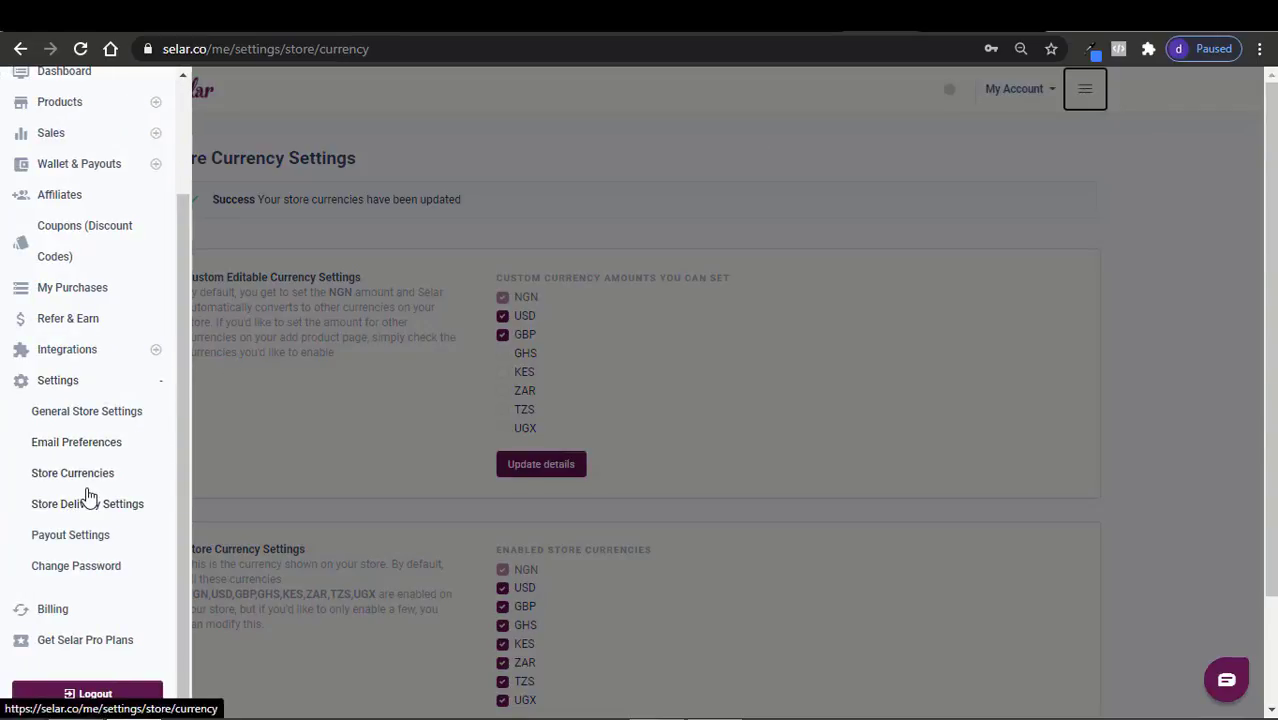
pyautogui.click(82, 447)
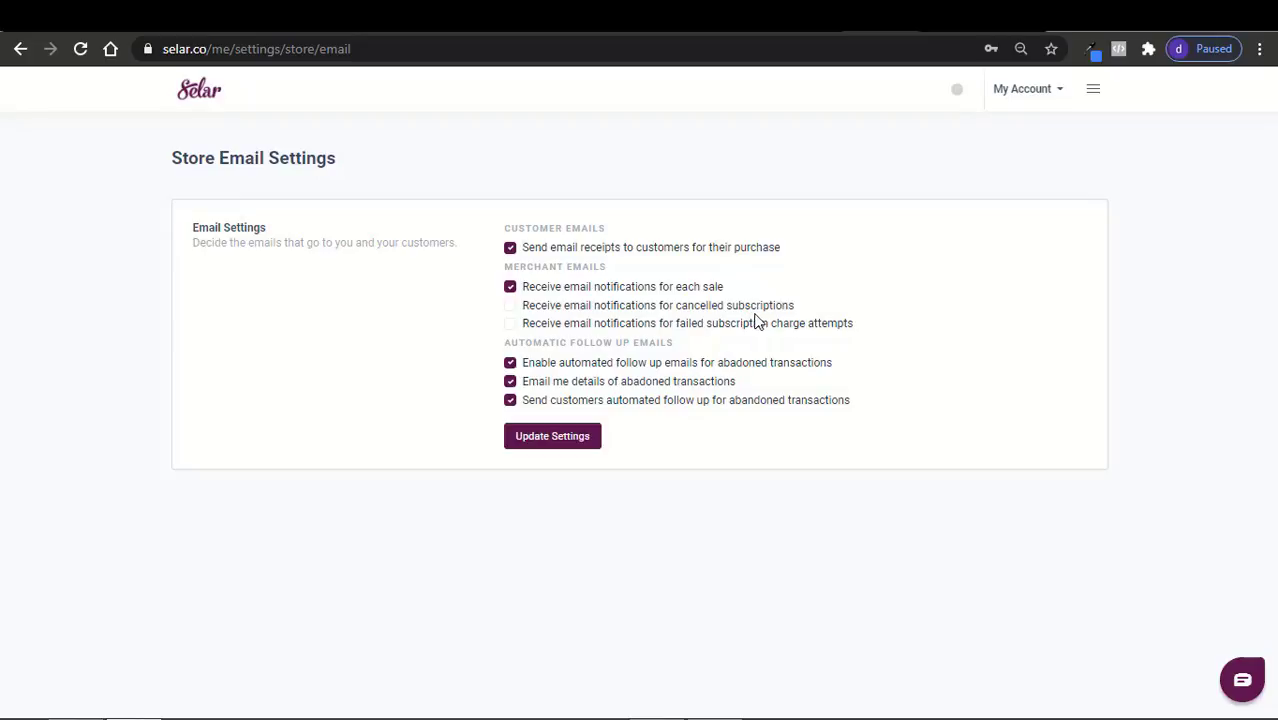
pyautogui.doubleClick(509, 308)
pyautogui.click(548, 437)
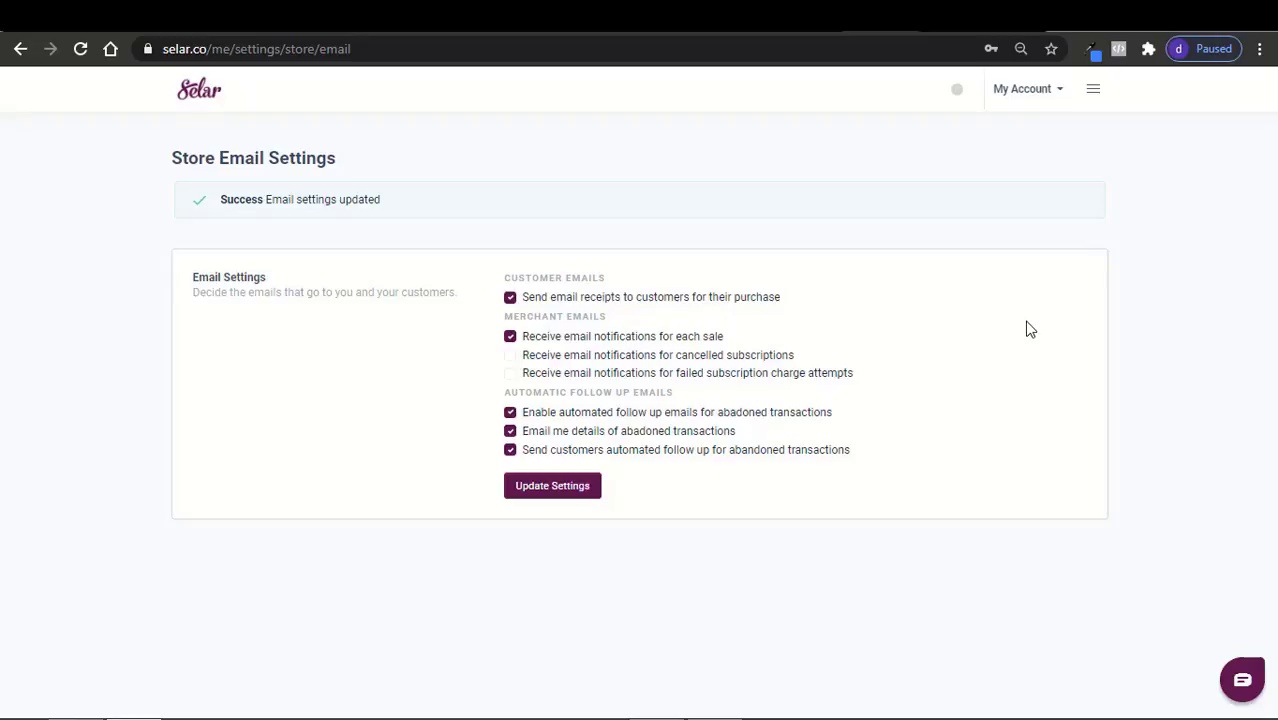
# Step: Open the store delivery settings and enter Abuja as a delivery location with a fee of 3000
pyautogui.click(1094, 92)
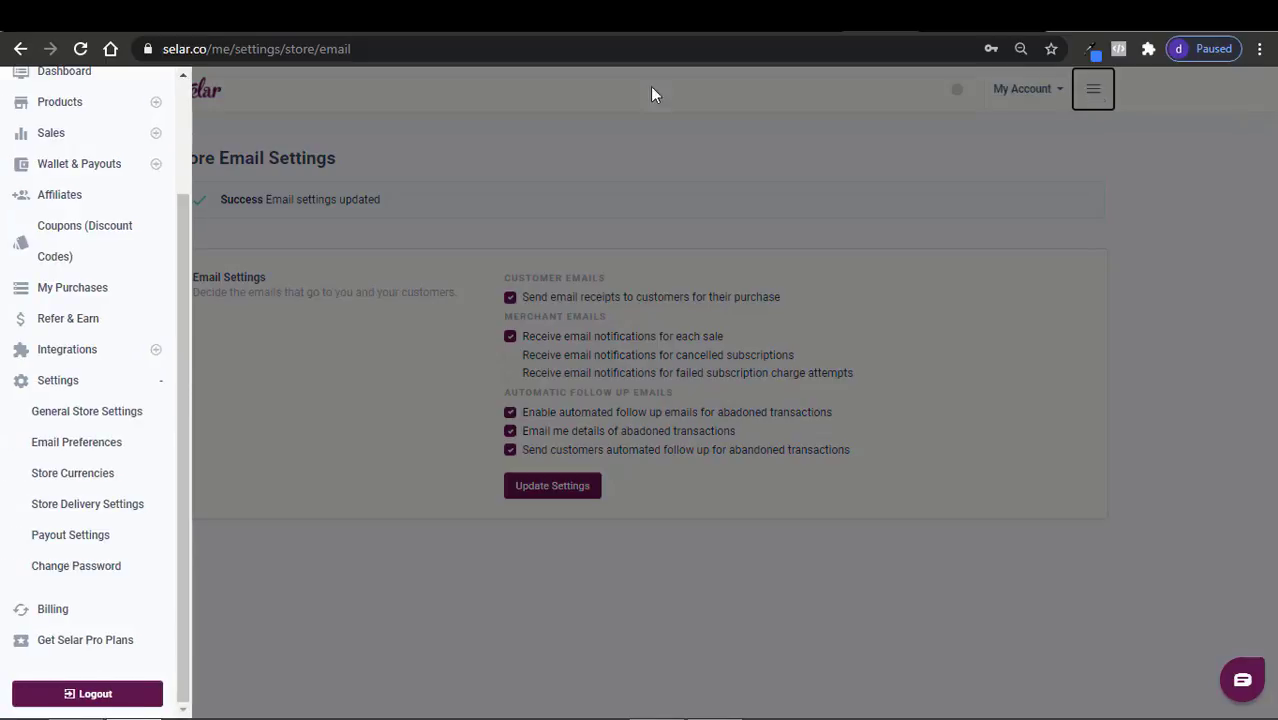
pyautogui.click(84, 510)
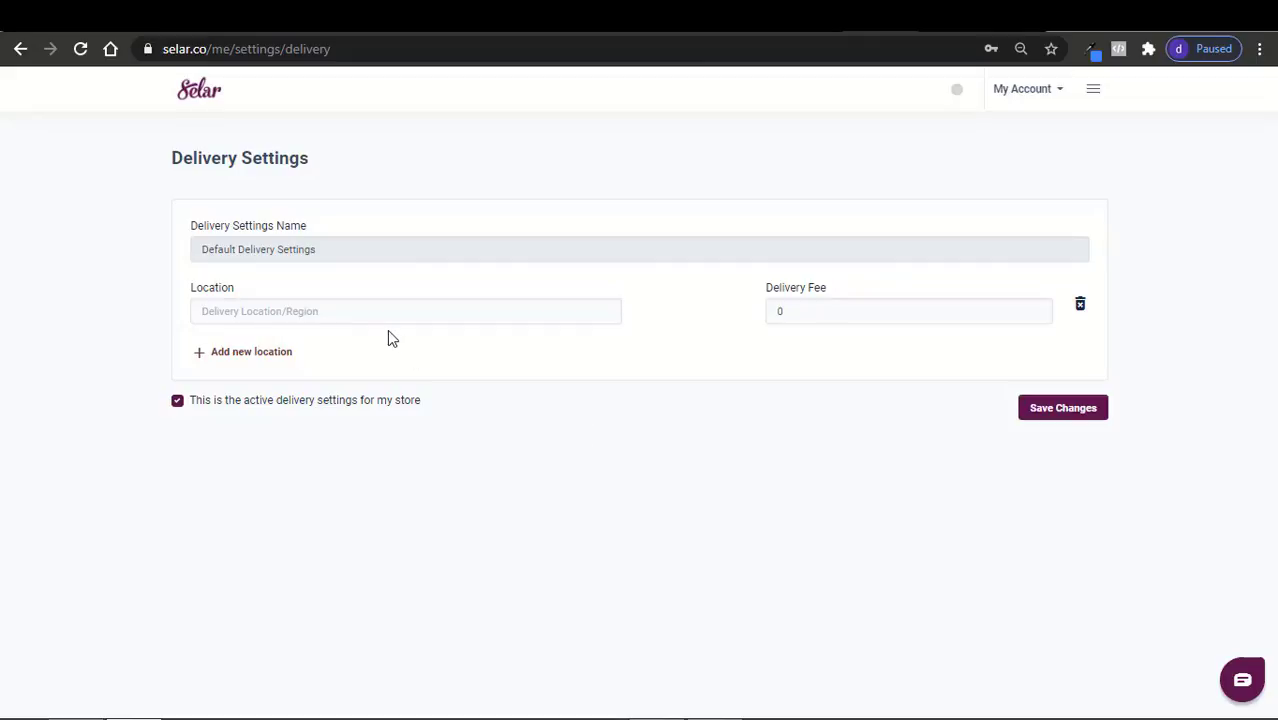
pyautogui.click(364, 314)
pyautogui.write('A')
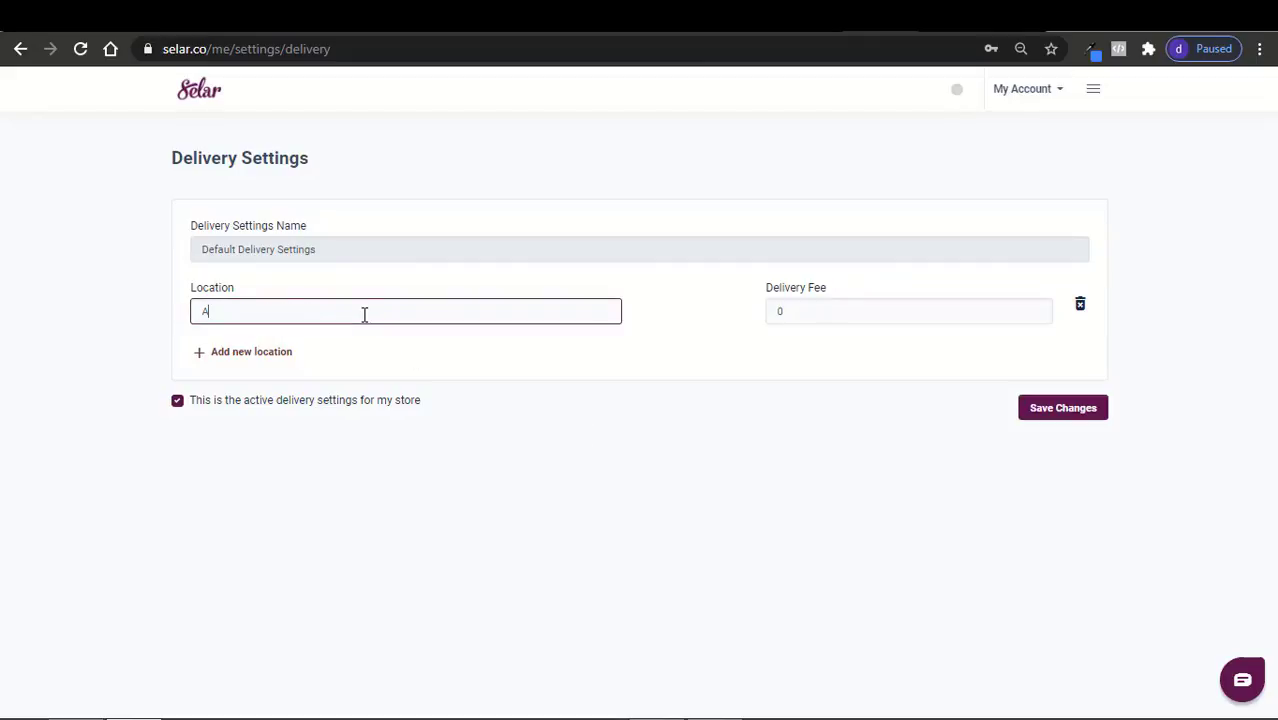
pyautogui.write('buja')
pyautogui.click(800, 312)
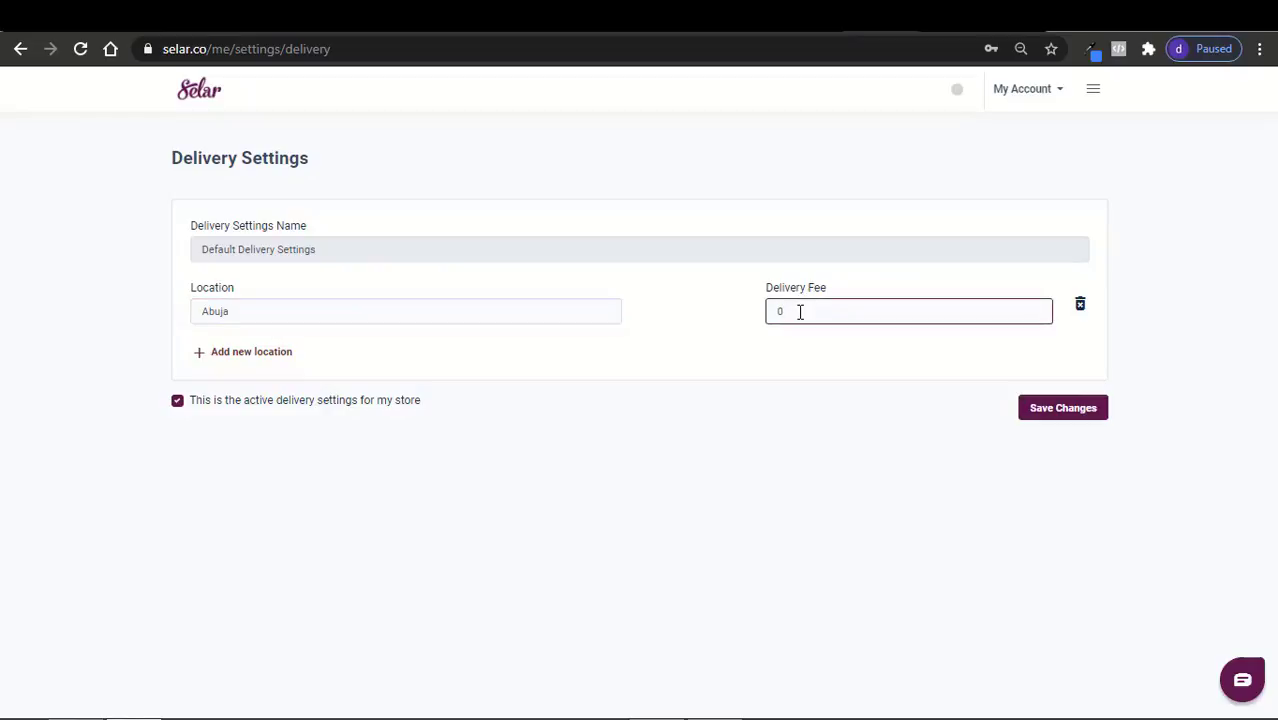
pyautogui.press('BackSpace')
pyautogui.write('3000')
# Step: Add Lagos as a second delivery location with a delivery fee of 1500
pyautogui.click(262, 355)
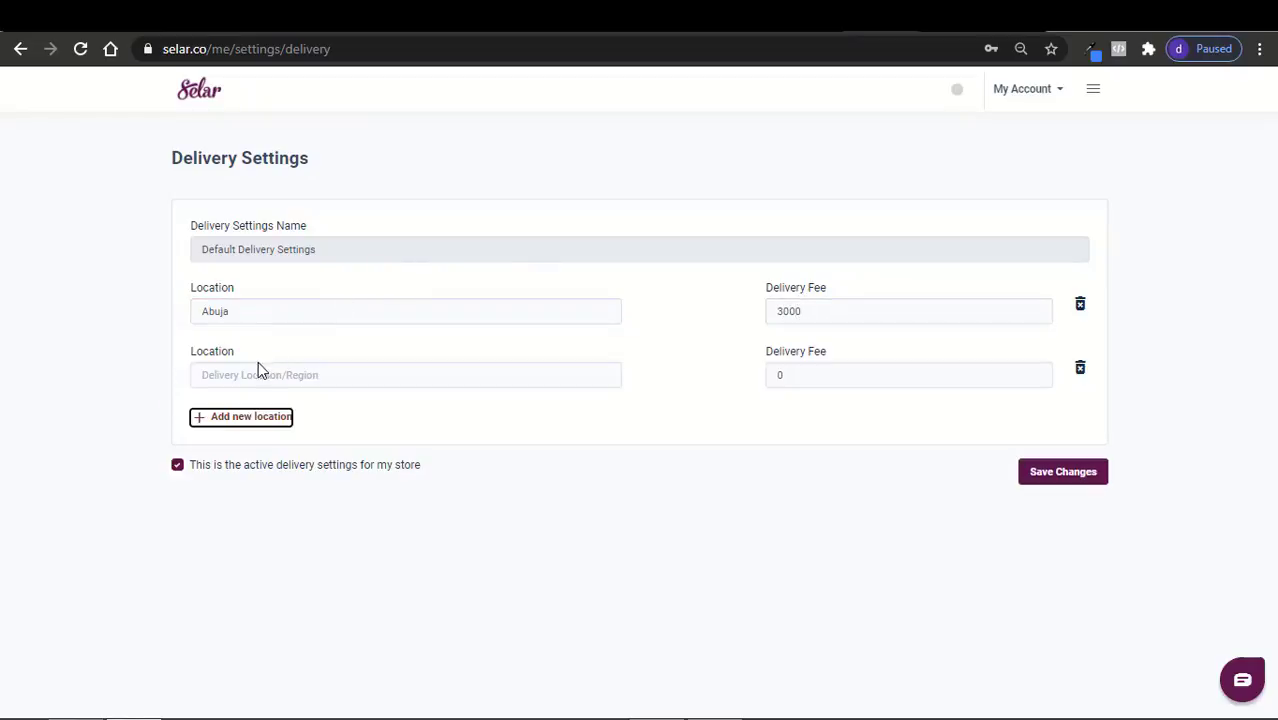
pyautogui.click(258, 372)
pyautogui.write('Lag')
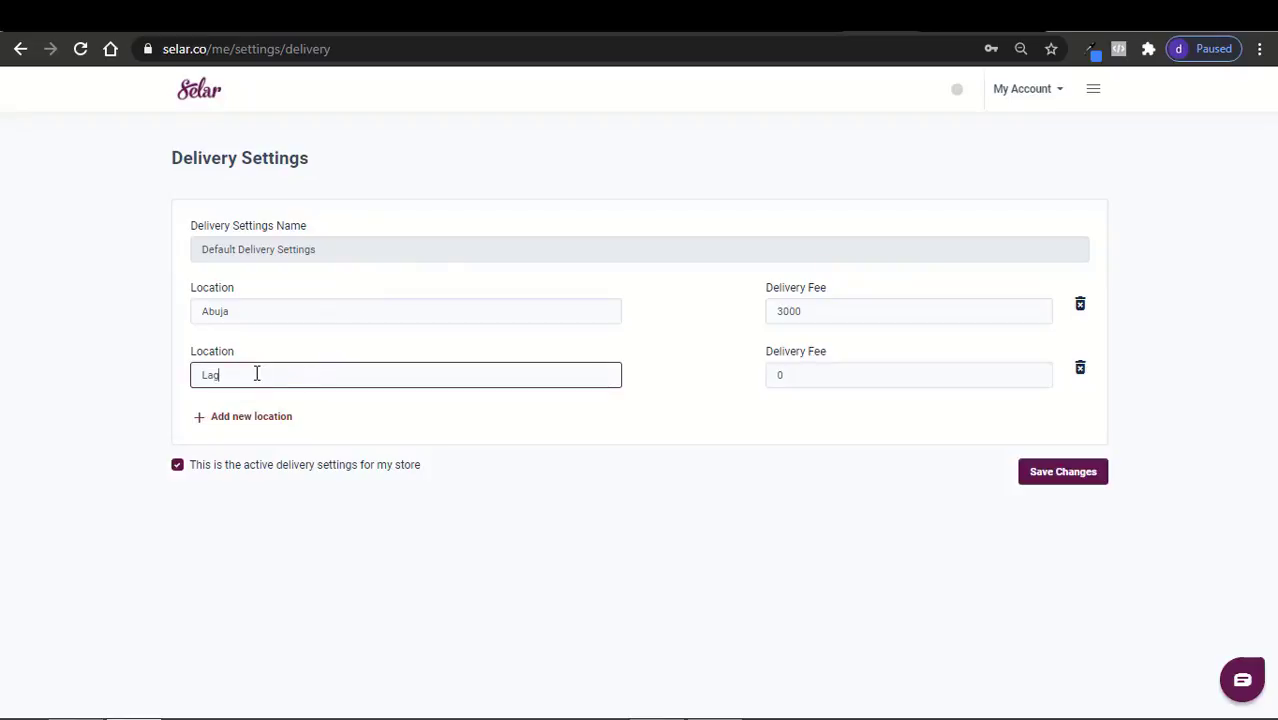
pyautogui.write('os')
pyautogui.click(812, 376)
pyautogui.press('BackSpace')
pyautogui.write('1')
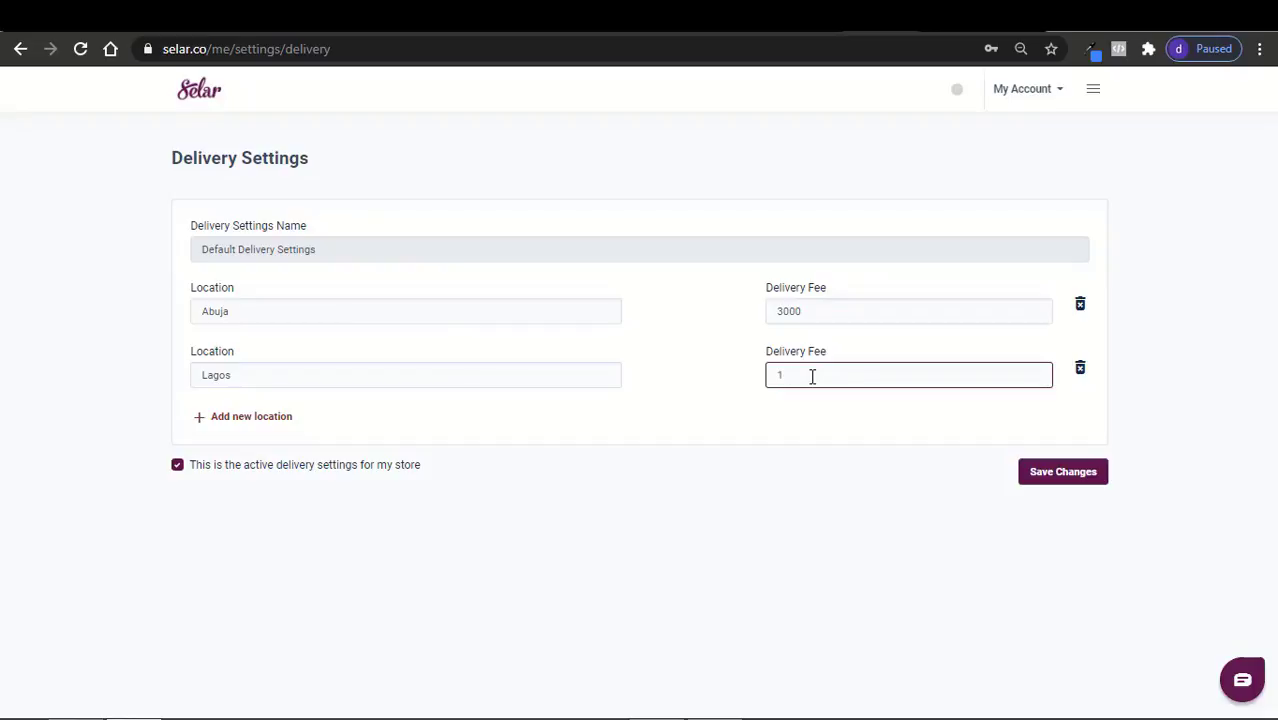
pyautogui.write('500')
# Step: Add Calabar as a third delivery location with a fee of 3000 and save the delivery settings
pyautogui.click(280, 420)
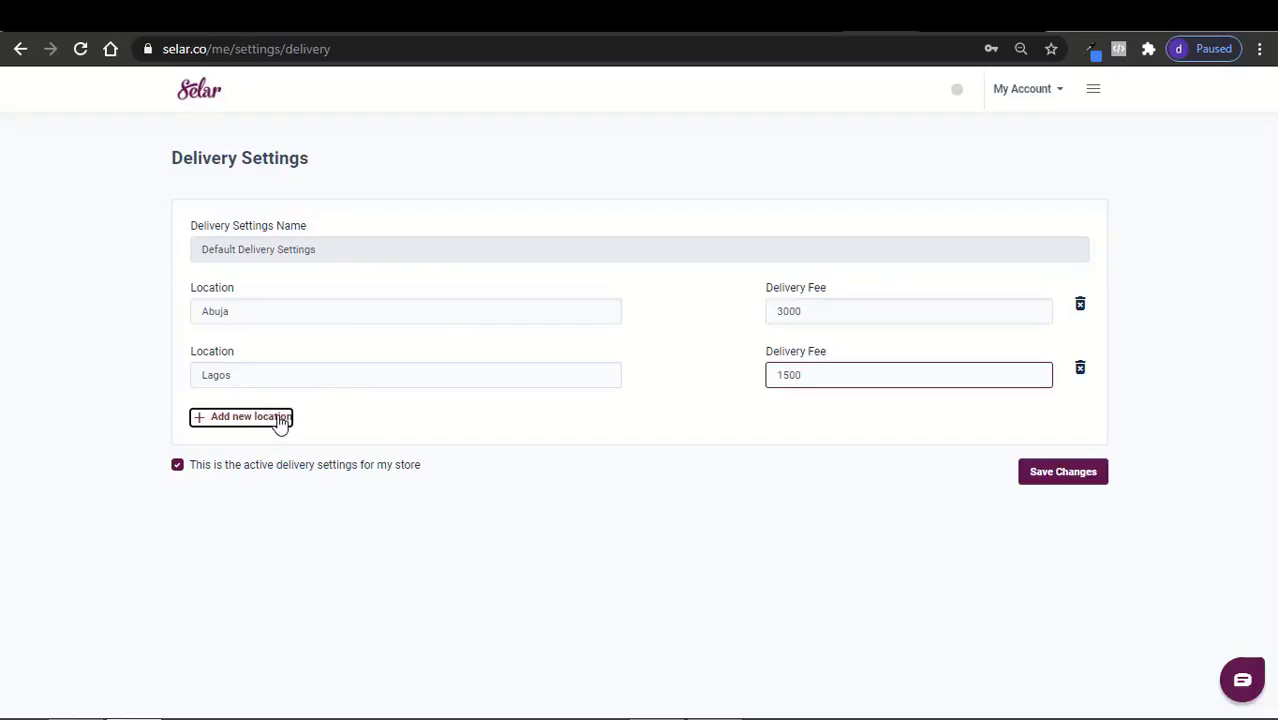
pyautogui.click(268, 440)
pyautogui.write('C')
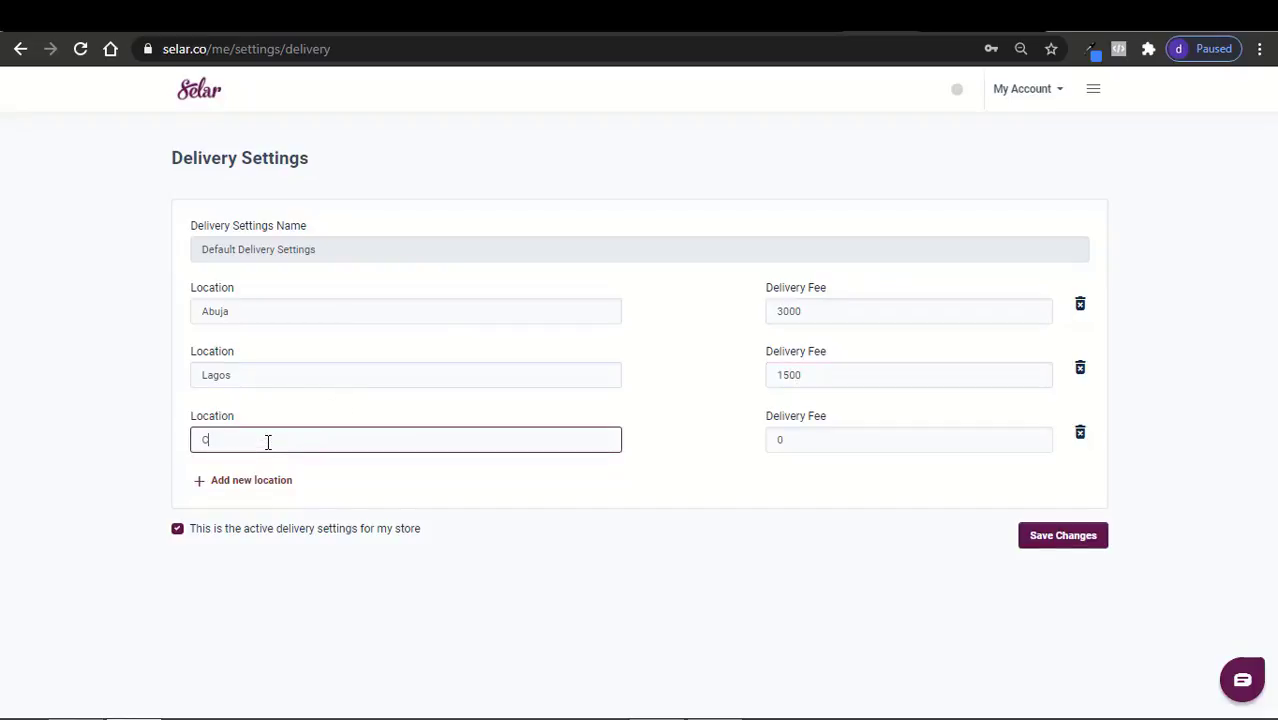
pyautogui.write('alabar')
pyautogui.click(781, 440)
pyautogui.press('BackSpace')
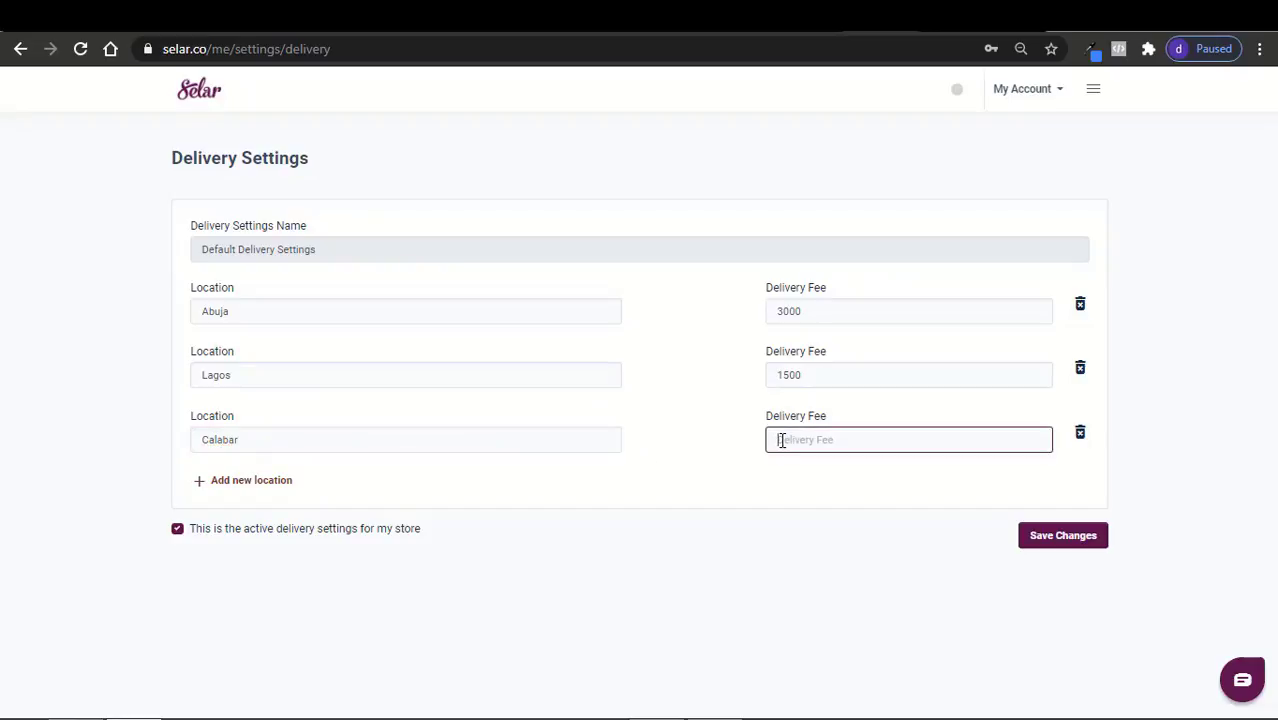
pyautogui.write('3000')
pyautogui.click(837, 483)
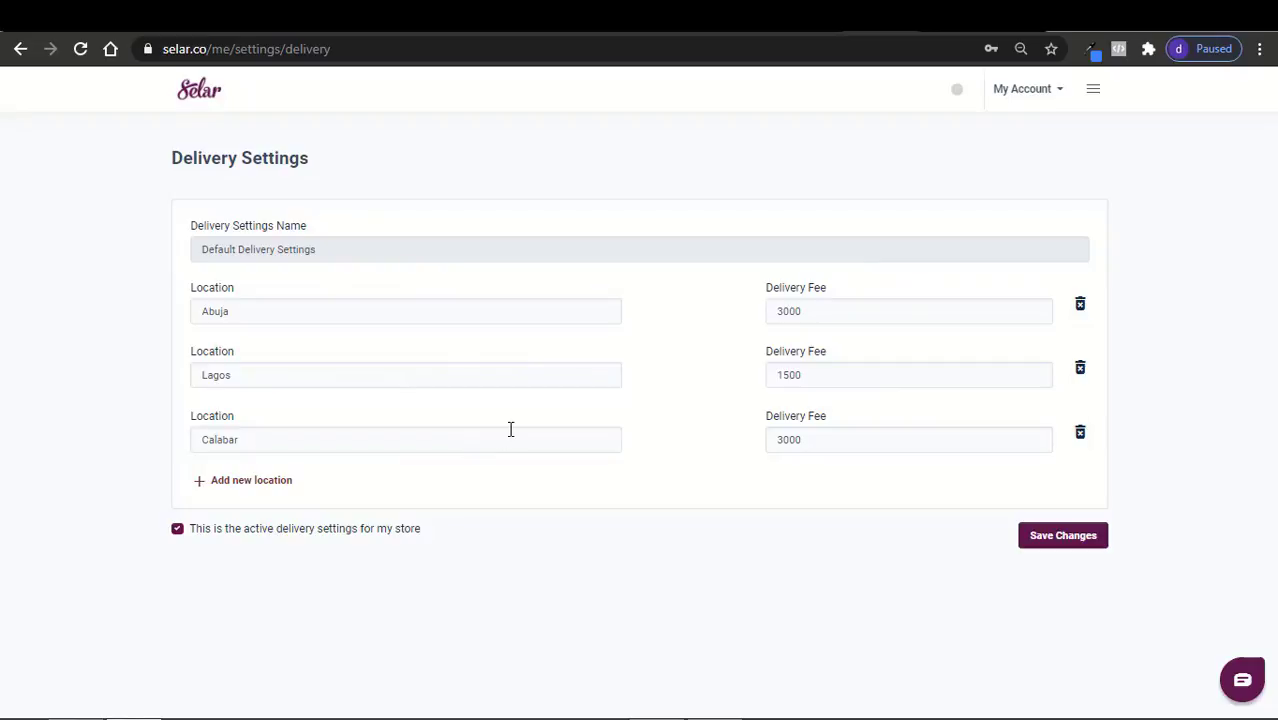
pyautogui.click(1063, 548)
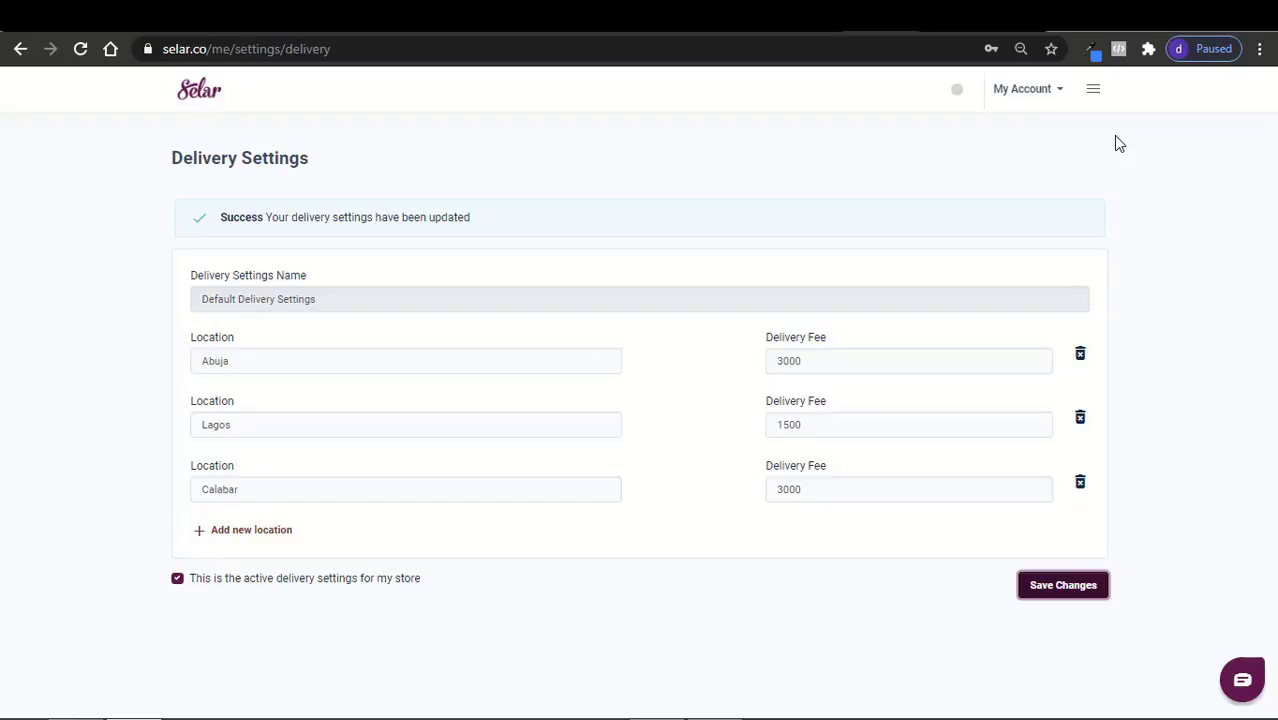
# Step: Open the Add a product page
pyautogui.click(1093, 90)
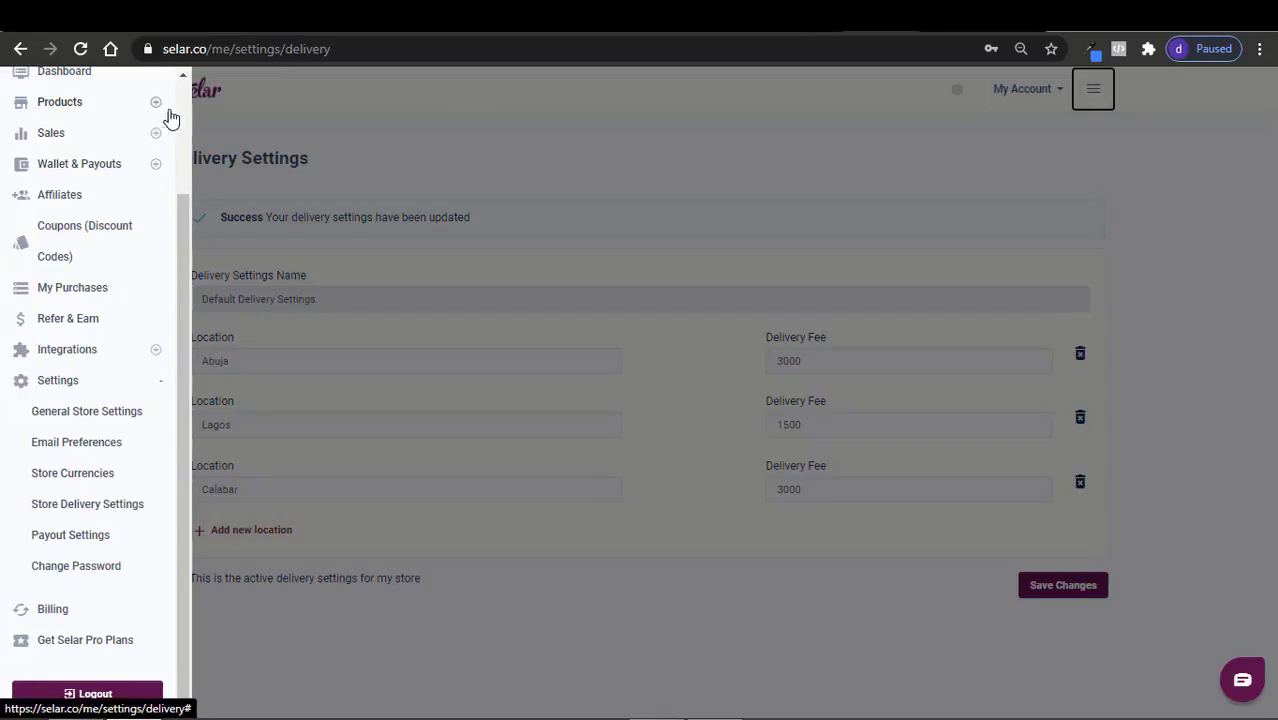
pyautogui.scroll(3, 185, 122)
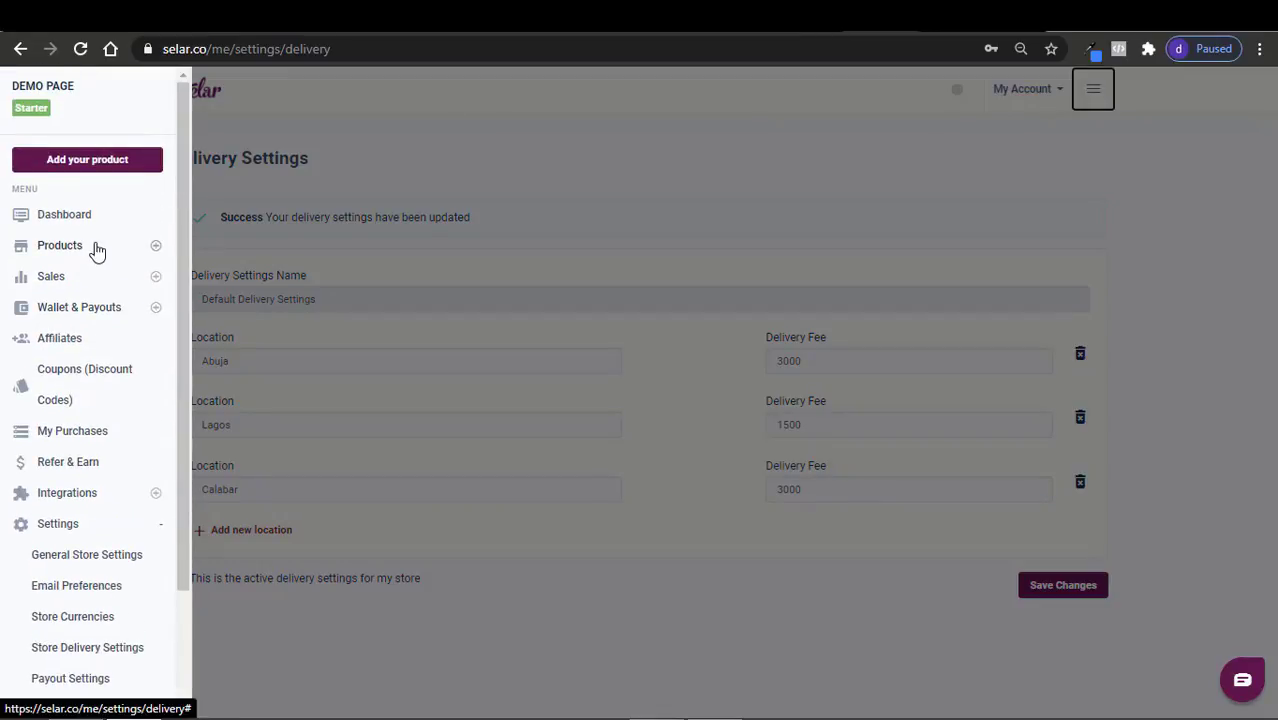
pyautogui.click(95, 249)
pyautogui.click(40, 312)
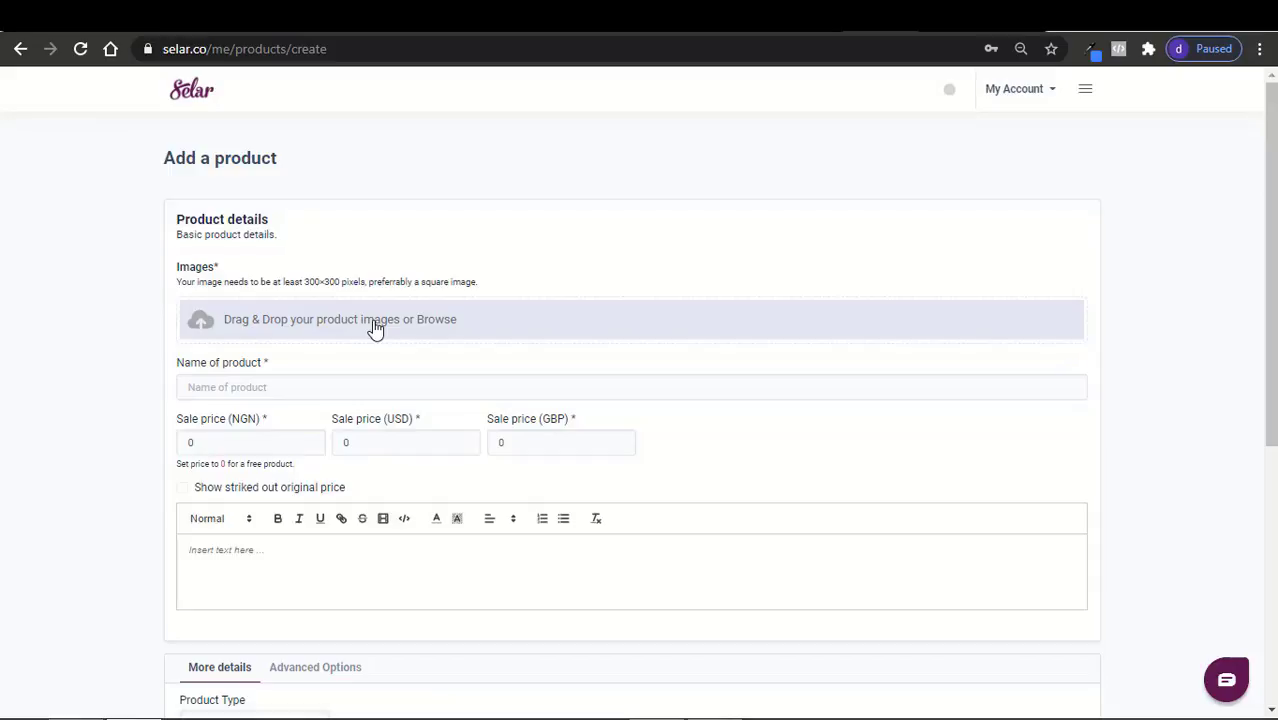
# Step: Upload the product image 5849.png_300 and name the product TEST PRODUCT
pyautogui.click(374, 328)
pyautogui.doubleClick(830, 514)
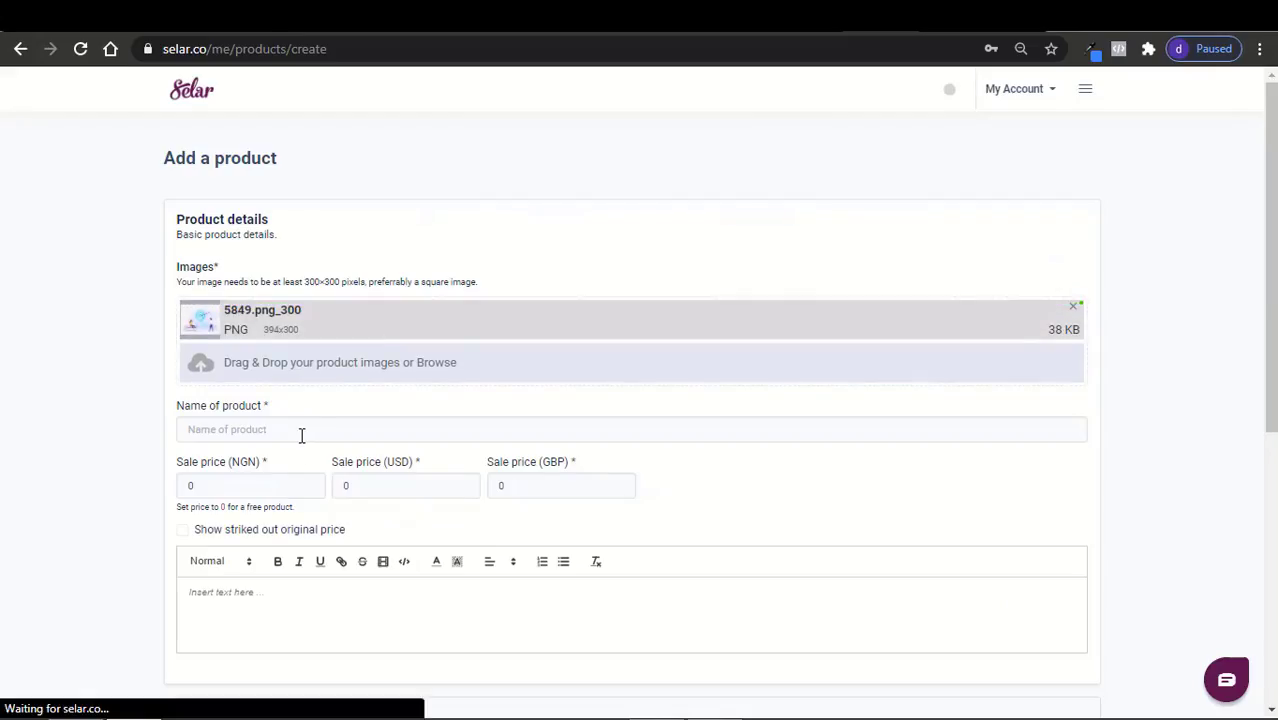
pyautogui.click(300, 431)
pyautogui.click(266, 462)
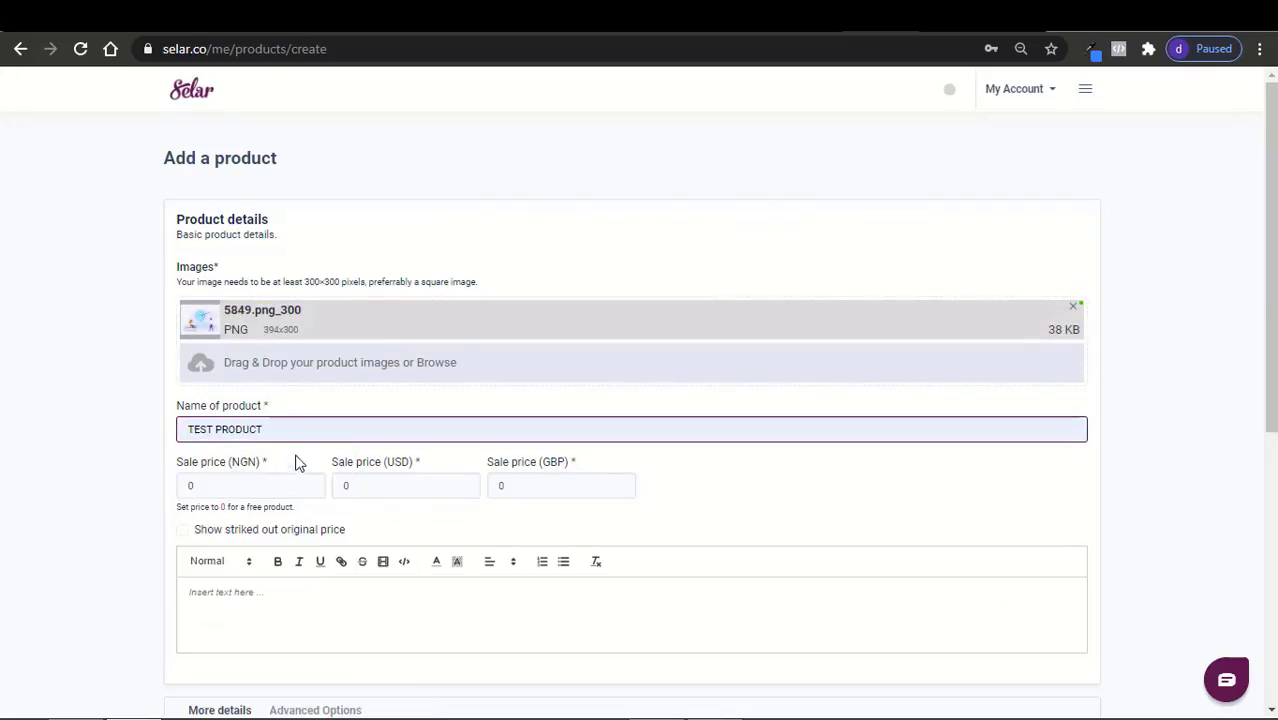
# Step: Set the product's sale prices to 500 NGN, 1 USD and 1 GBP
pyautogui.click(228, 485)
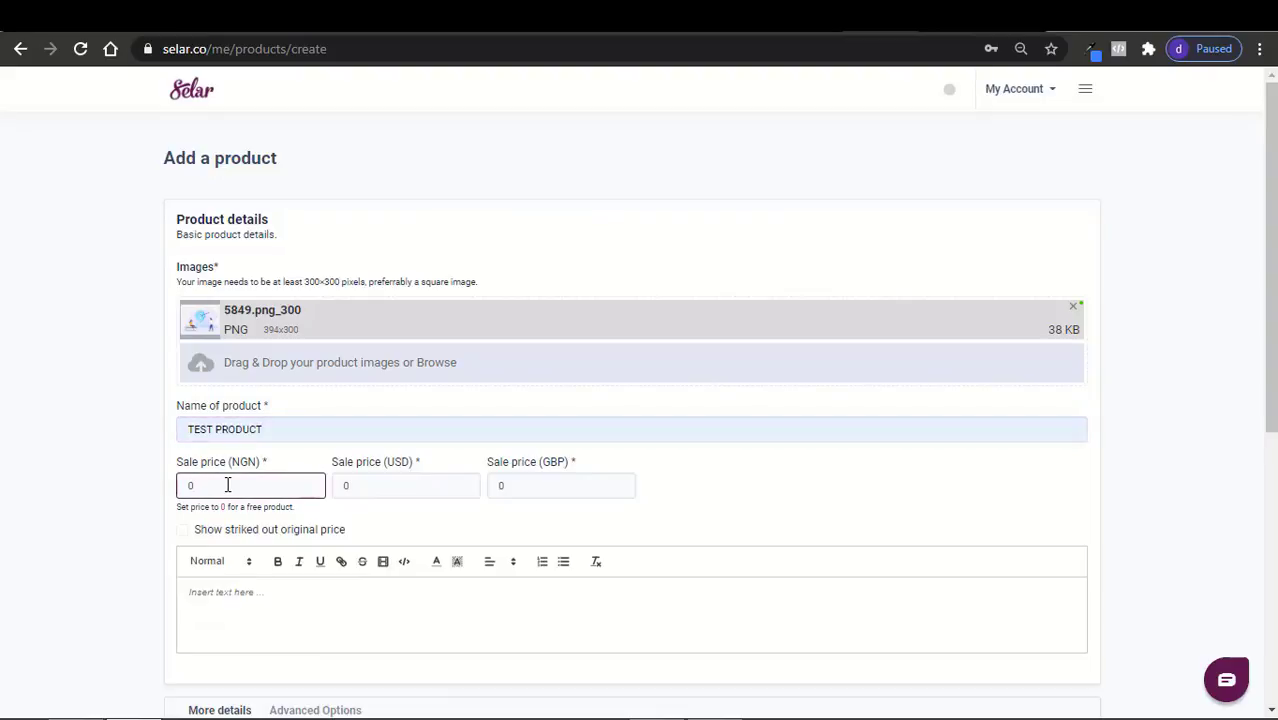
pyautogui.press('BackSpace')
pyautogui.write('500')
pyautogui.click(365, 487)
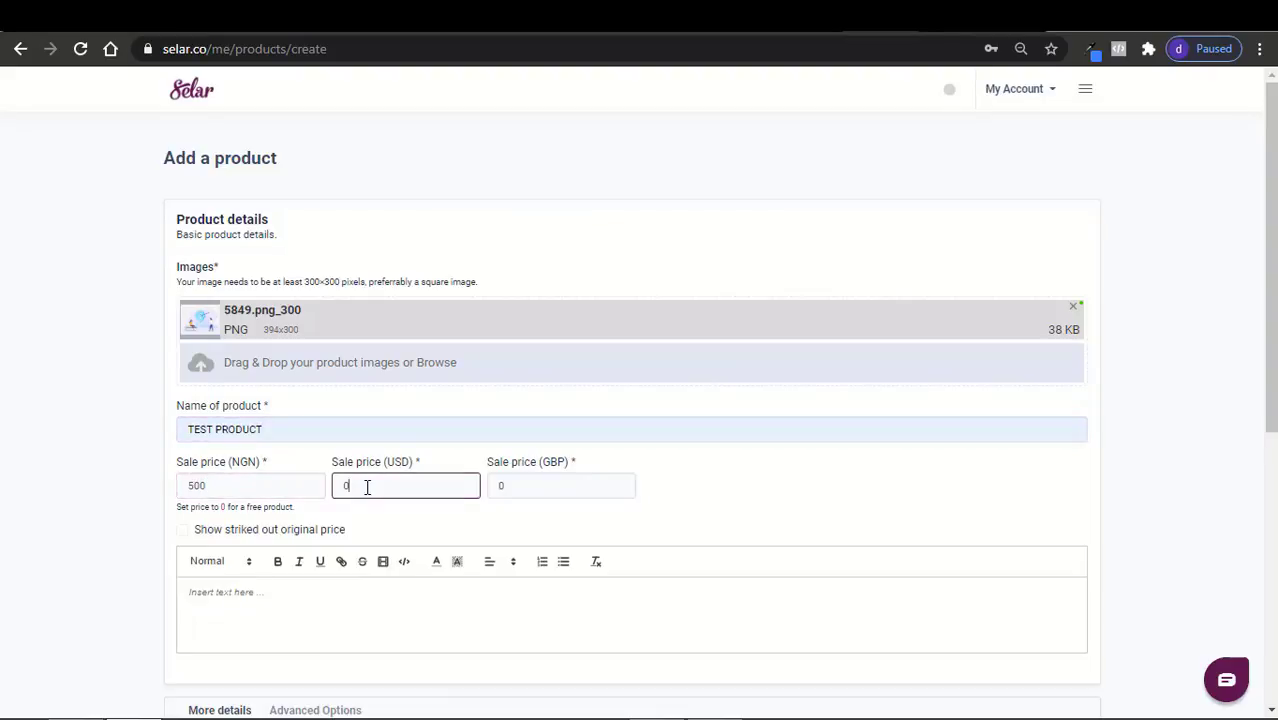
pyautogui.press('BackSpace')
pyautogui.write('1')
pyautogui.click(531, 485)
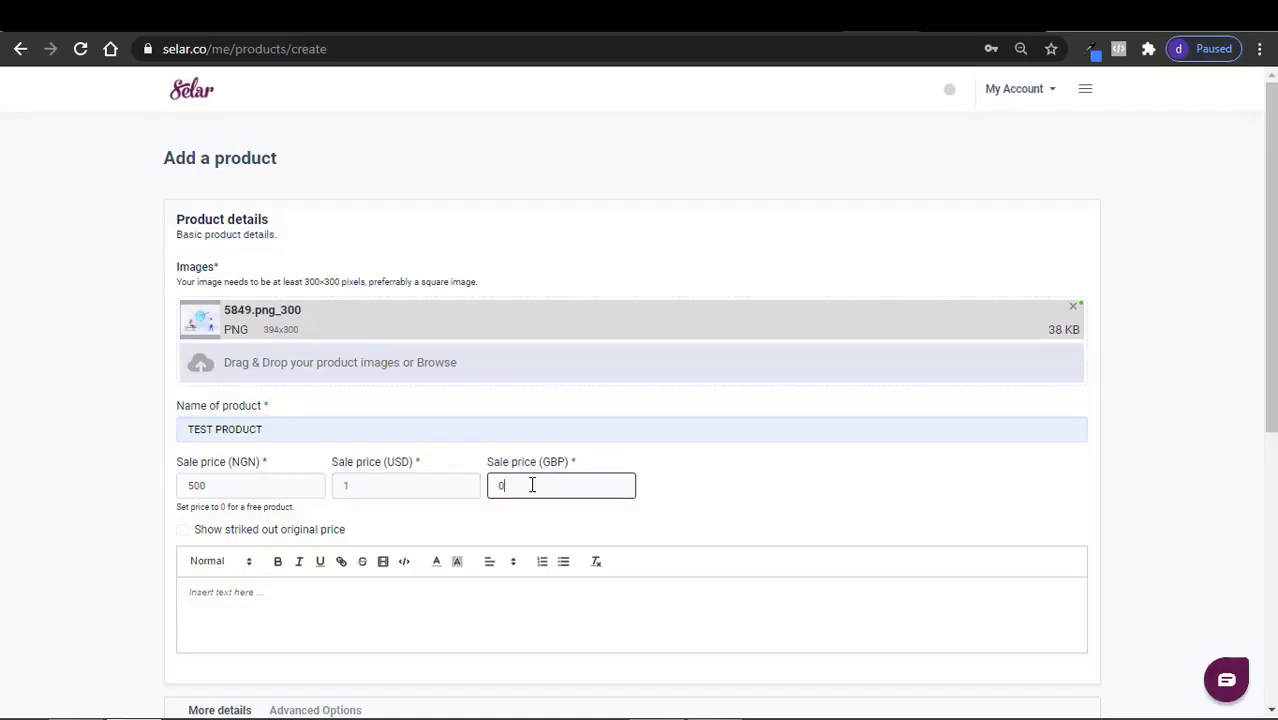
pyautogui.press('BackSpace')
pyautogui.write('1')
pyautogui.click(770, 450)
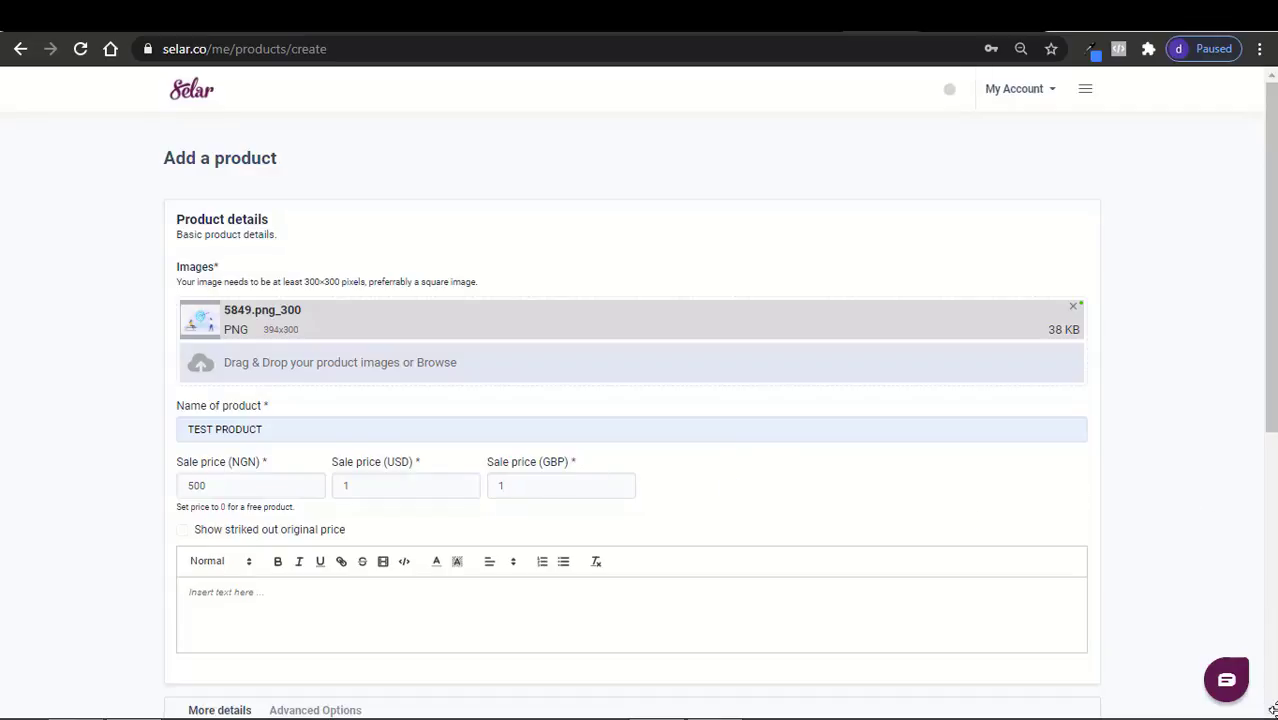
# Step: Write "This is a test page" as a Heading 1 line in the product description
pyautogui.scroll(-2, 641, 489)
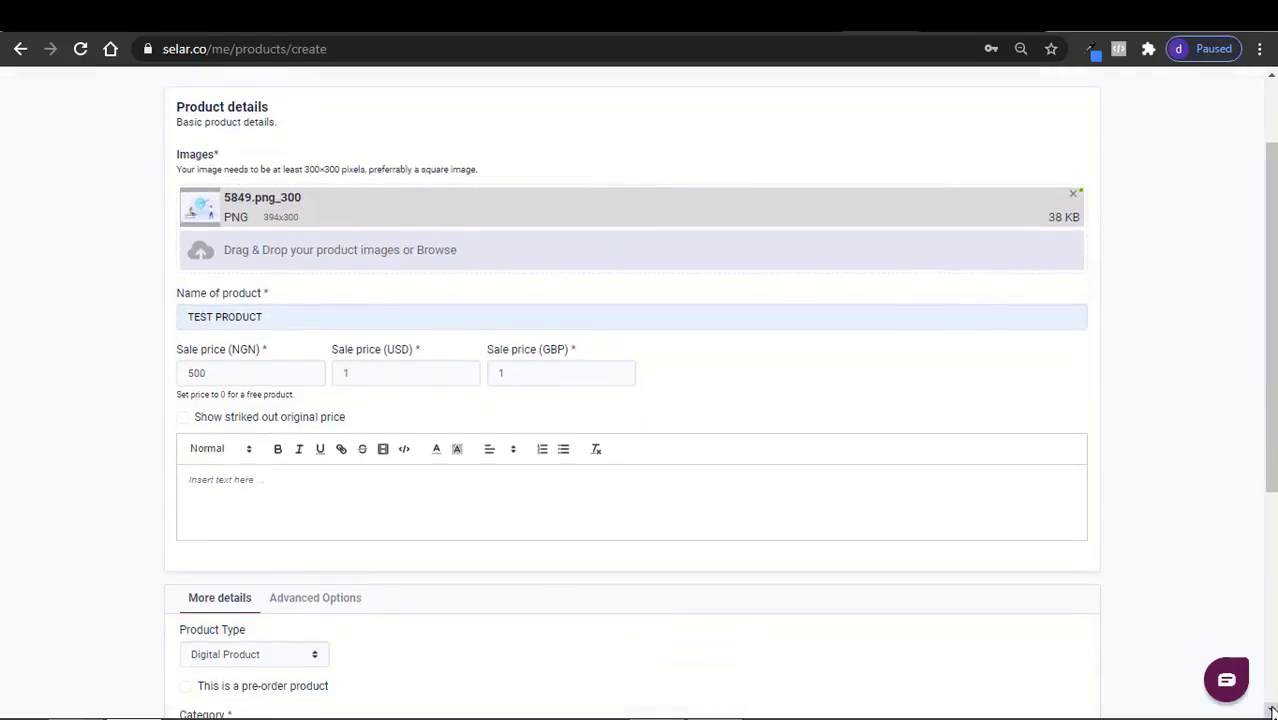
pyautogui.click(273, 449)
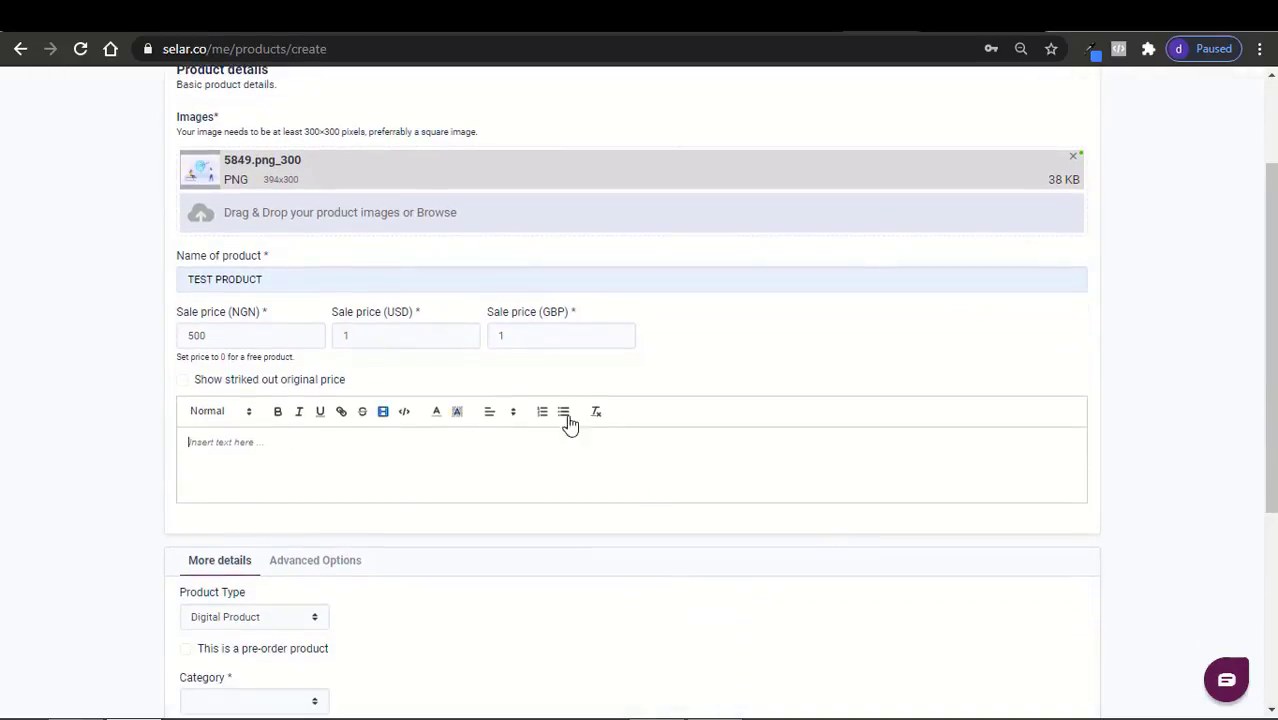
pyautogui.click(240, 416)
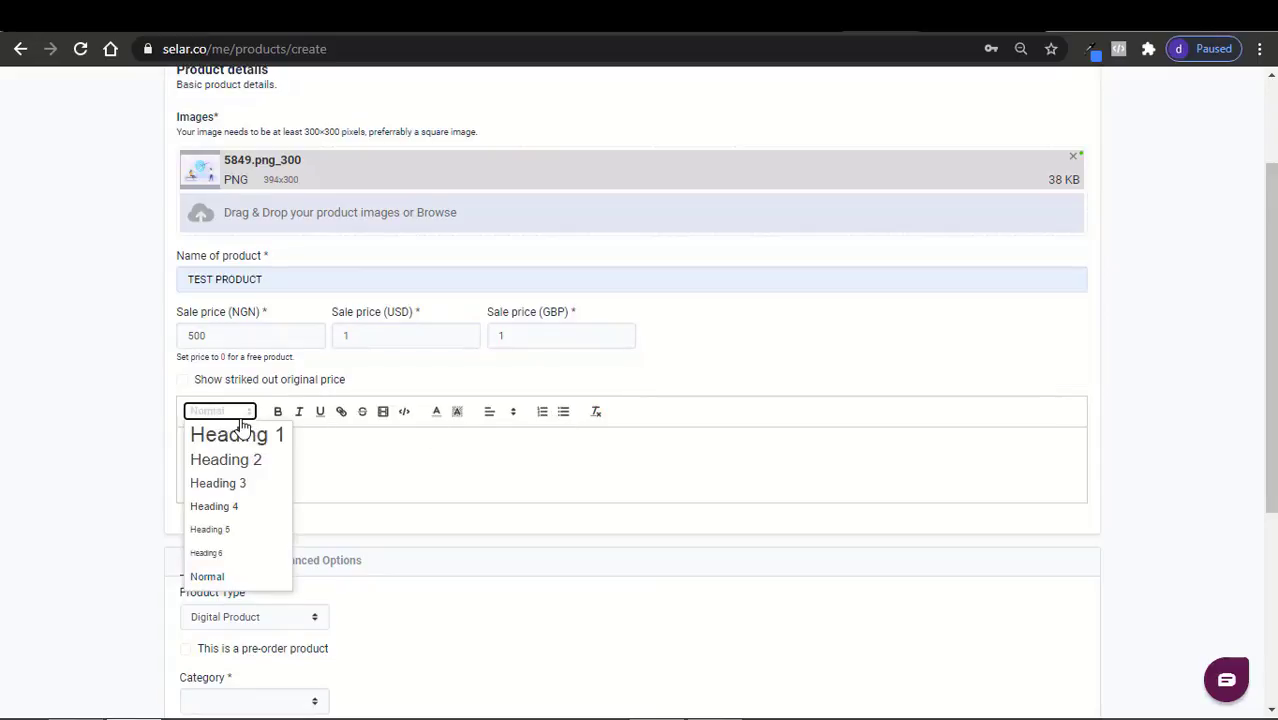
pyautogui.click(236, 446)
pyautogui.write('T')
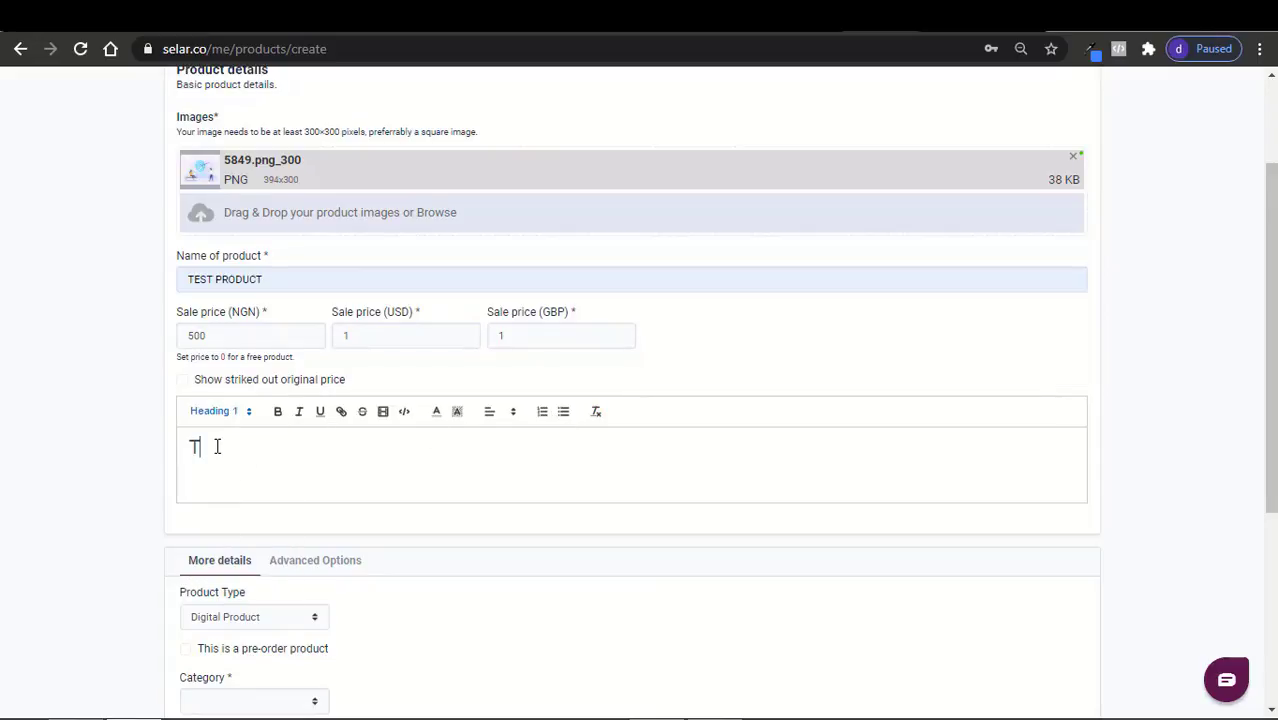
pyautogui.write('his is a test page')
pyautogui.press('Return')
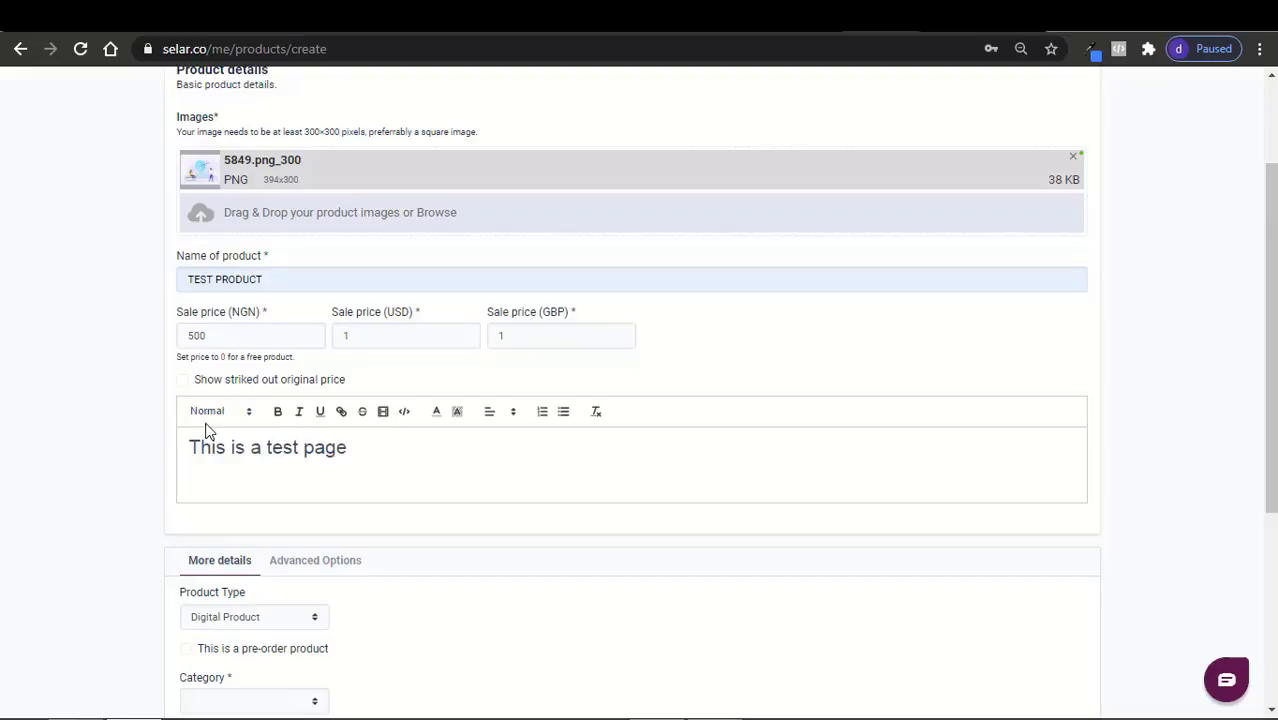
# Step: Add "Please check it out" as a Heading 3 line below the description's heading and change its text colour
pyautogui.click(213, 413)
pyautogui.click(228, 485)
pyautogui.write('Please check it out')
pyautogui.tripleClick(220, 478)
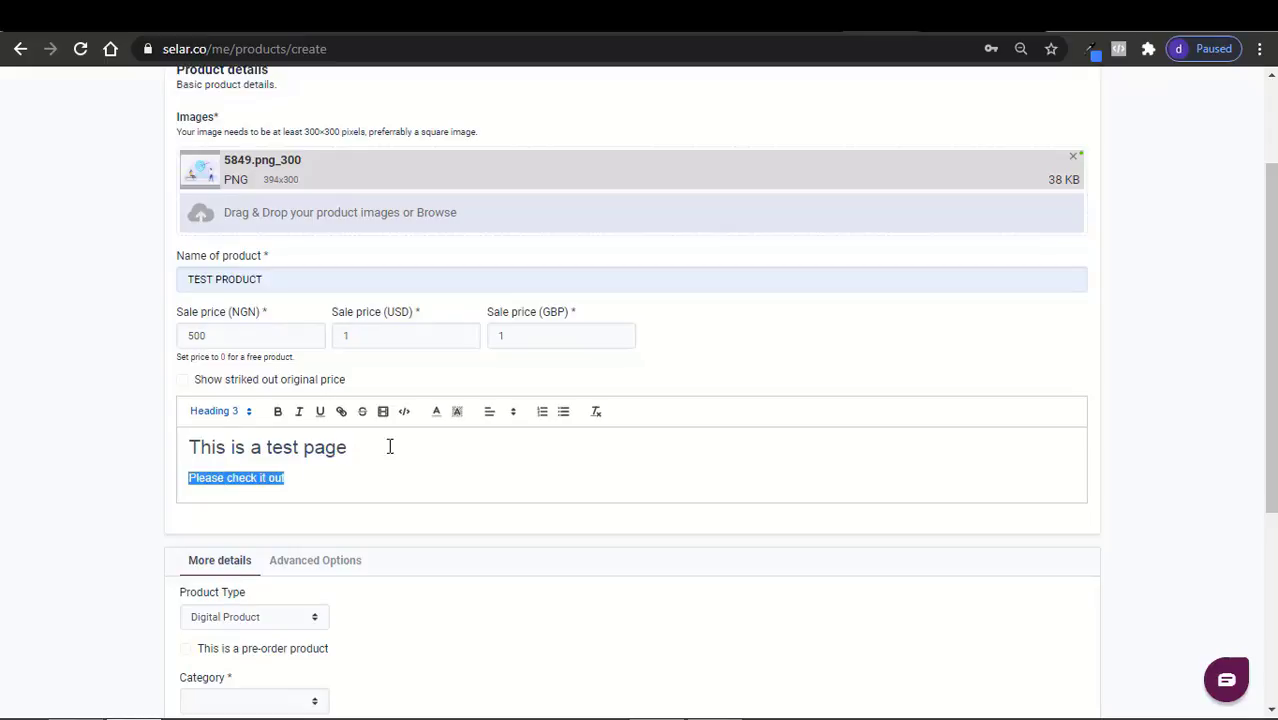
pyautogui.click(436, 411)
pyautogui.click(451, 431)
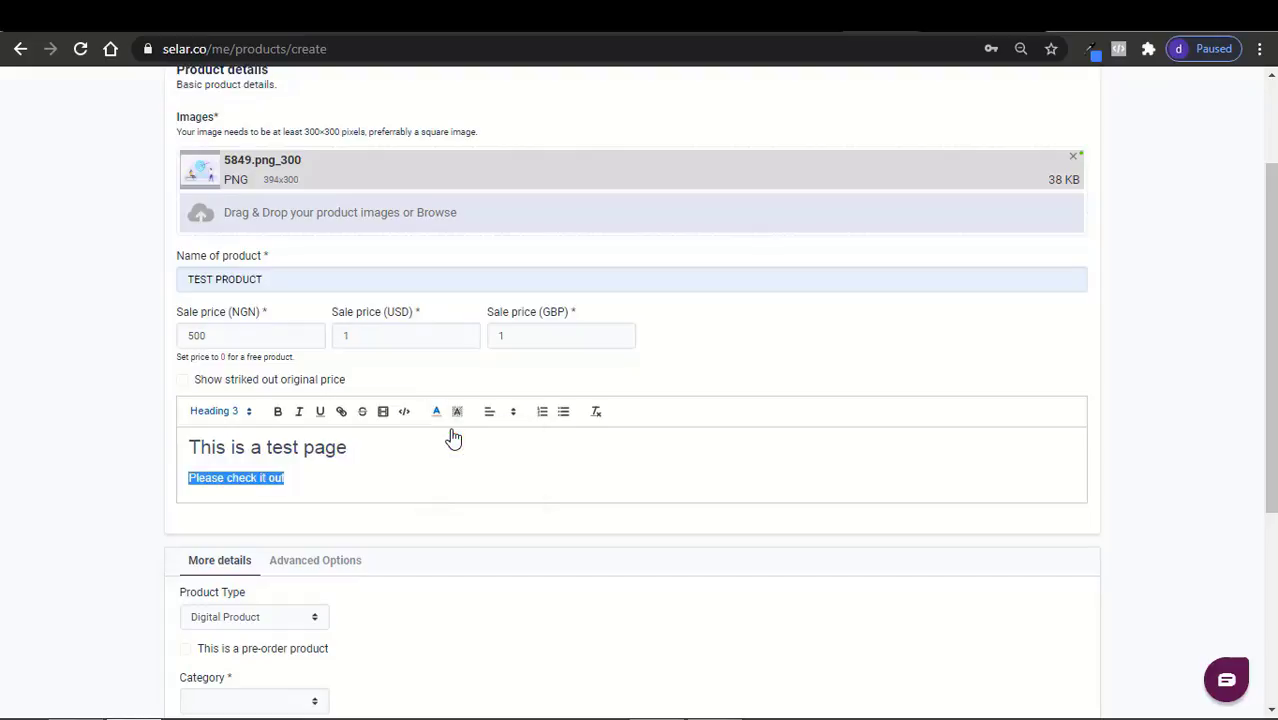
pyautogui.click(367, 448)
pyautogui.press('Return')
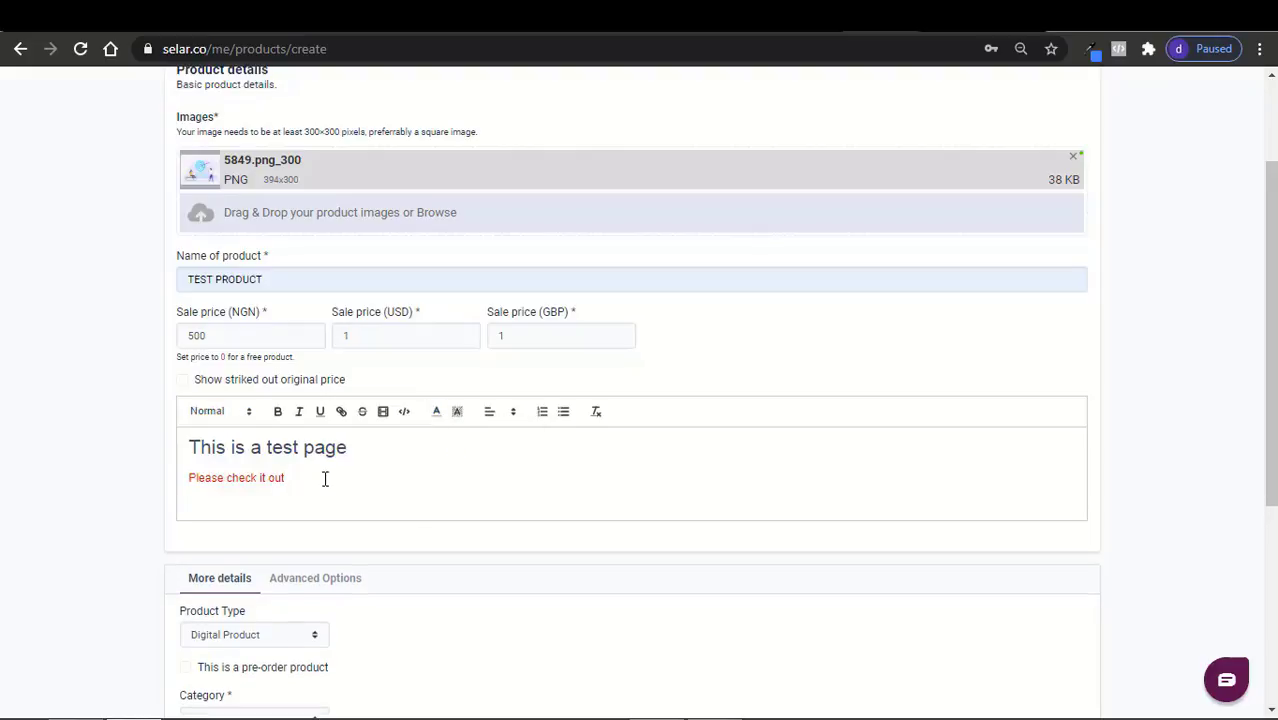
pyautogui.click(384, 414)
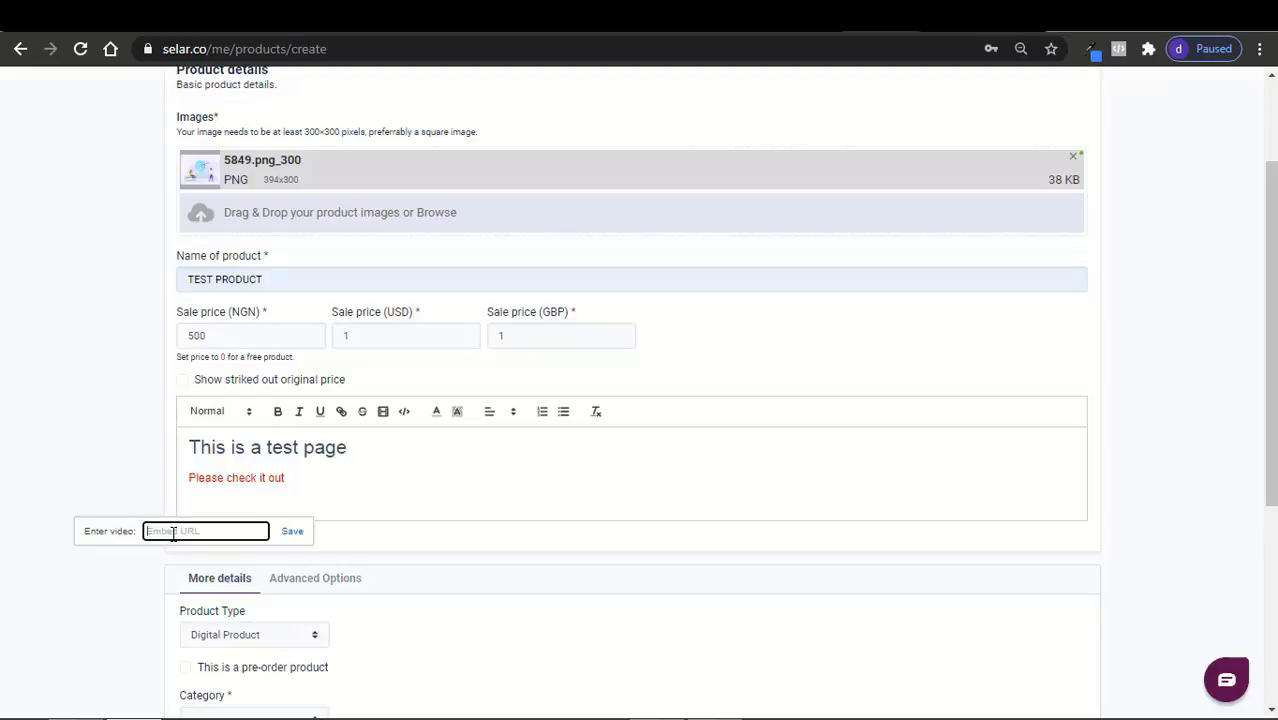
pyautogui.write('https://www.youtube.com/watch?v=ejk9_jsHdw4')
pyautogui.click(294, 535)
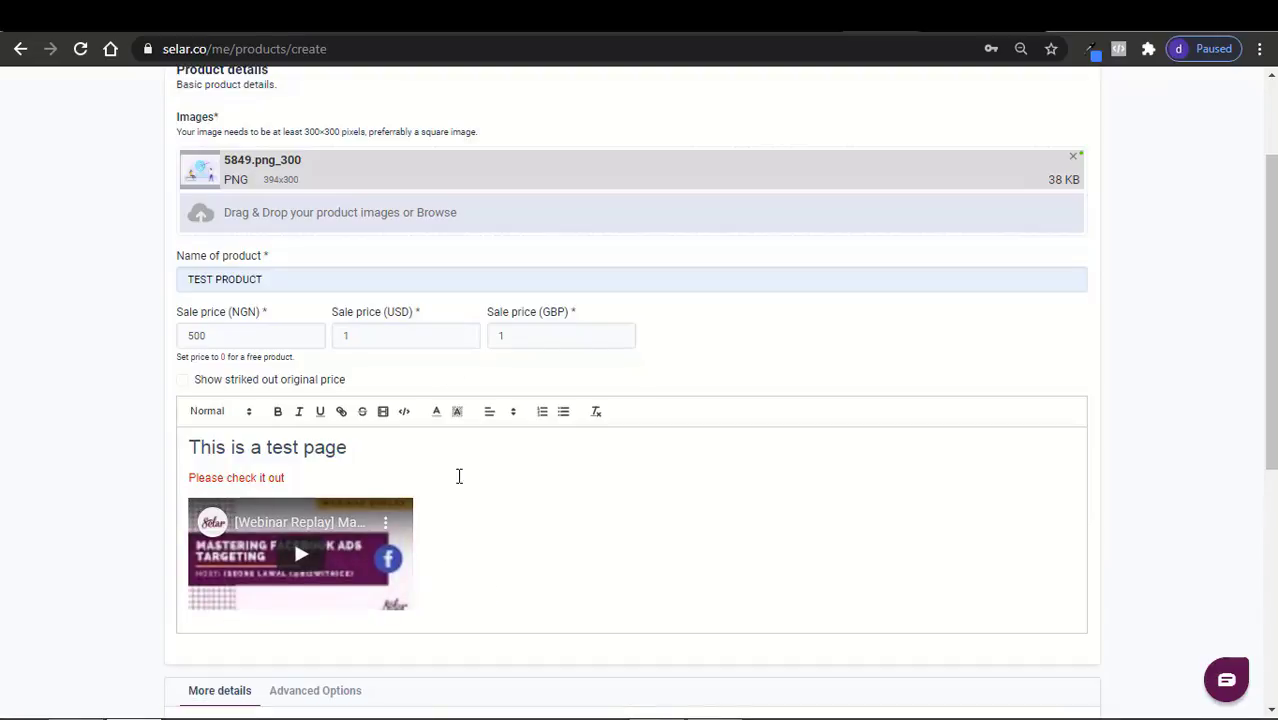
# Step: Set the product type to Digital Product and the category to Books
pyautogui.scroll(-5, 1230, 465)
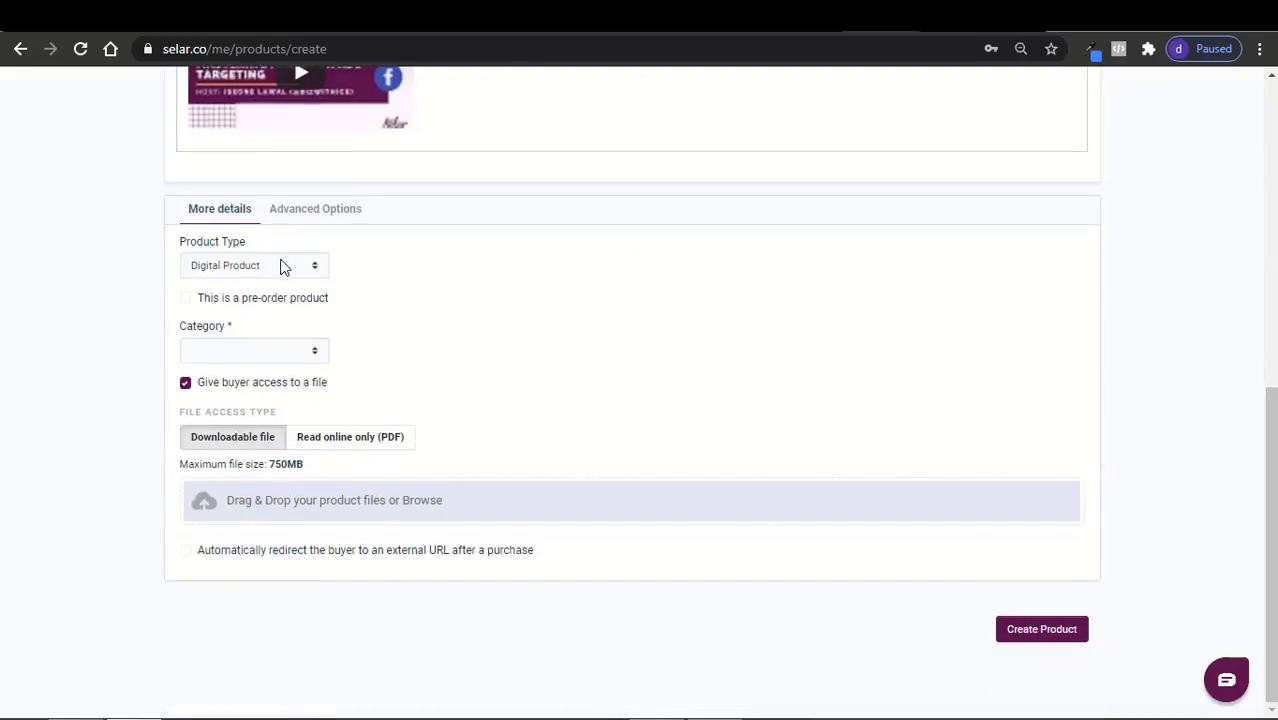
pyautogui.click(283, 264)
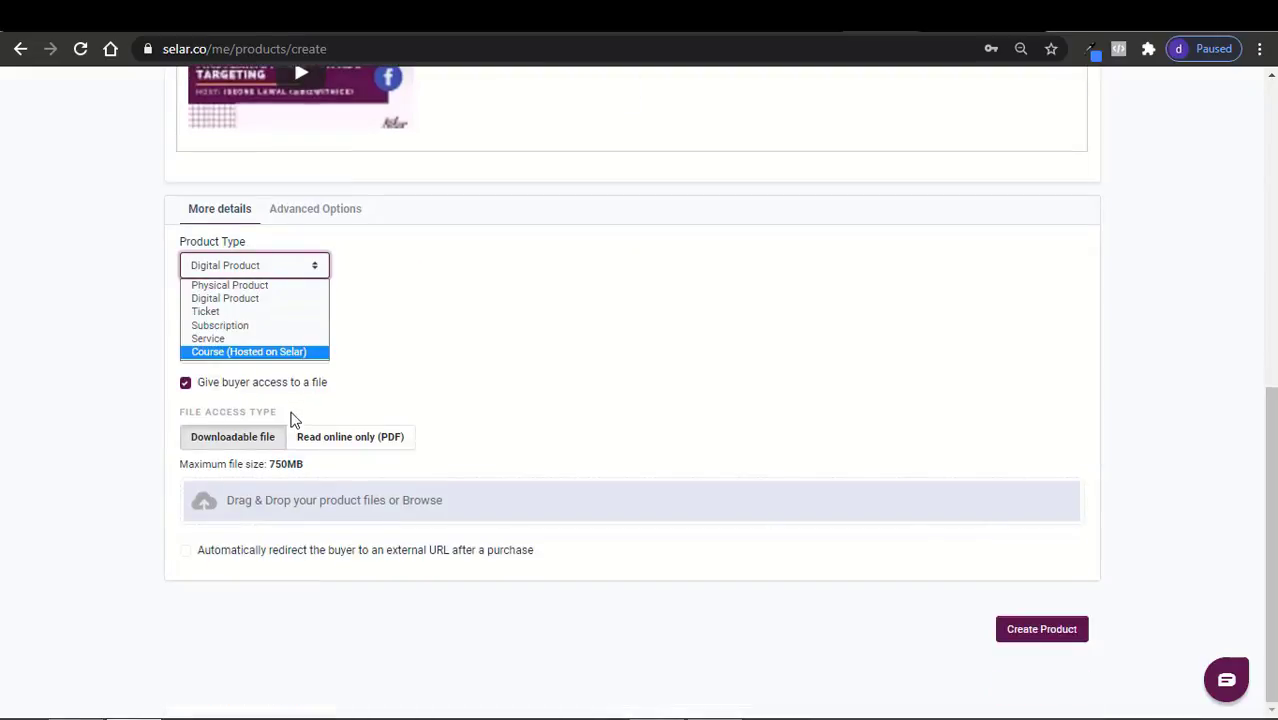
pyautogui.click(309, 300)
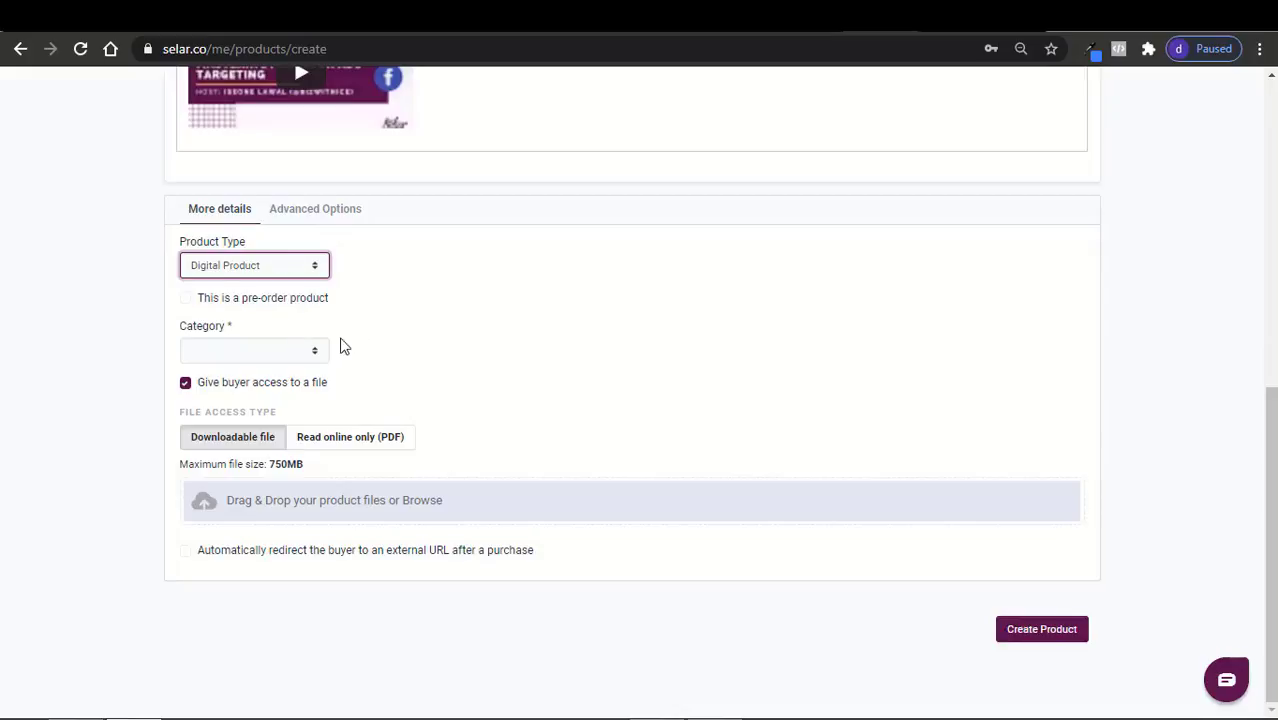
pyautogui.click(304, 354)
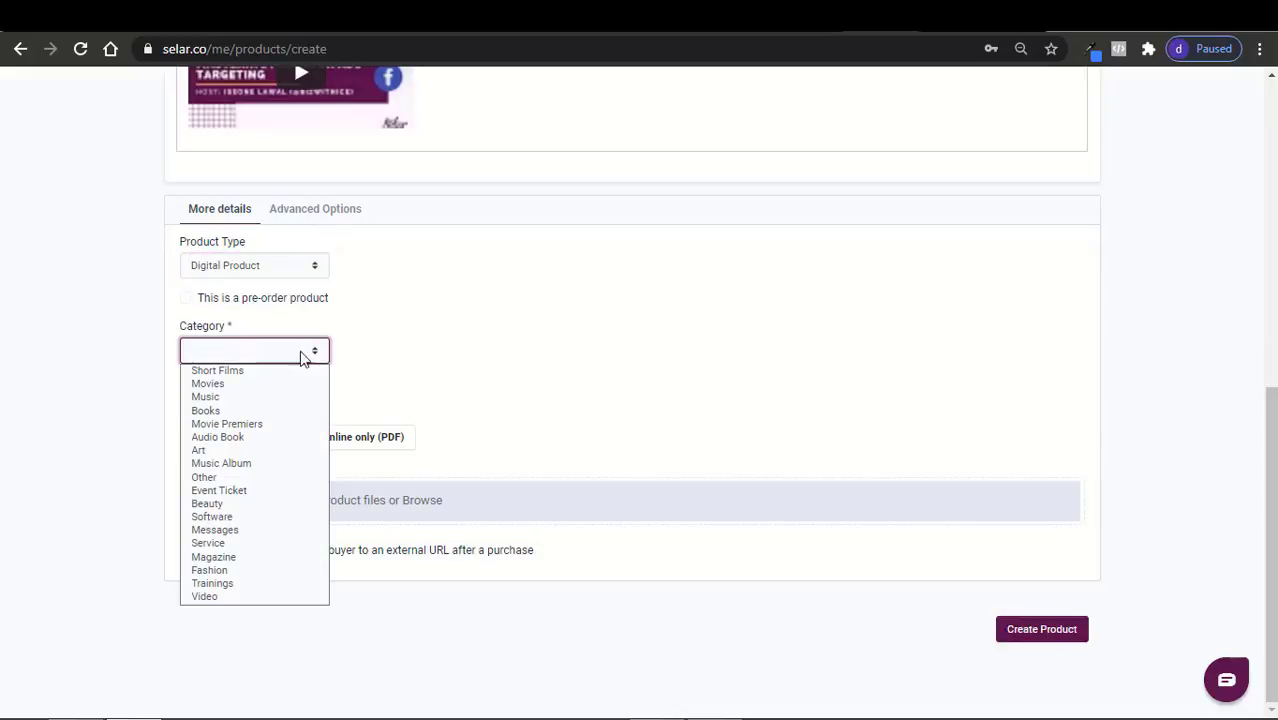
pyautogui.click(257, 410)
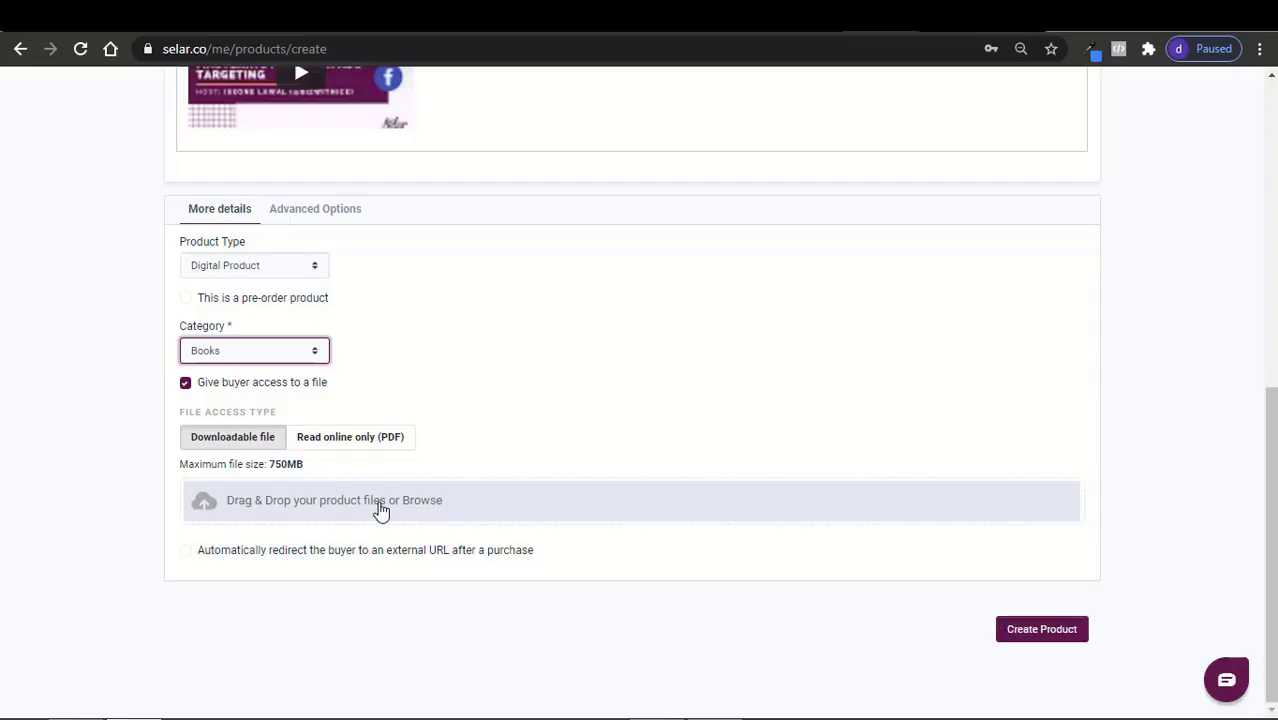
# Step: Upload 1168505-blank-754 from the Downloads folder as the product's downloadable file
pyautogui.click(379, 507)
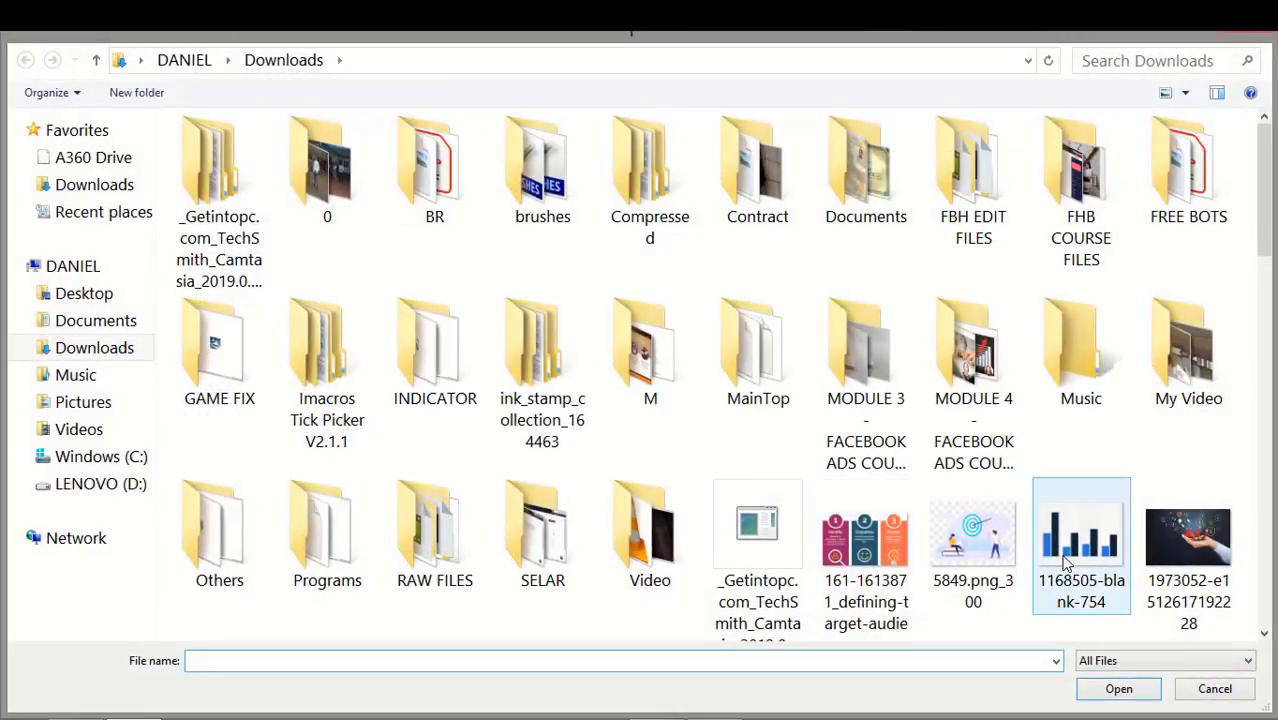
pyautogui.click(1073, 528)
pyautogui.click(1117, 689)
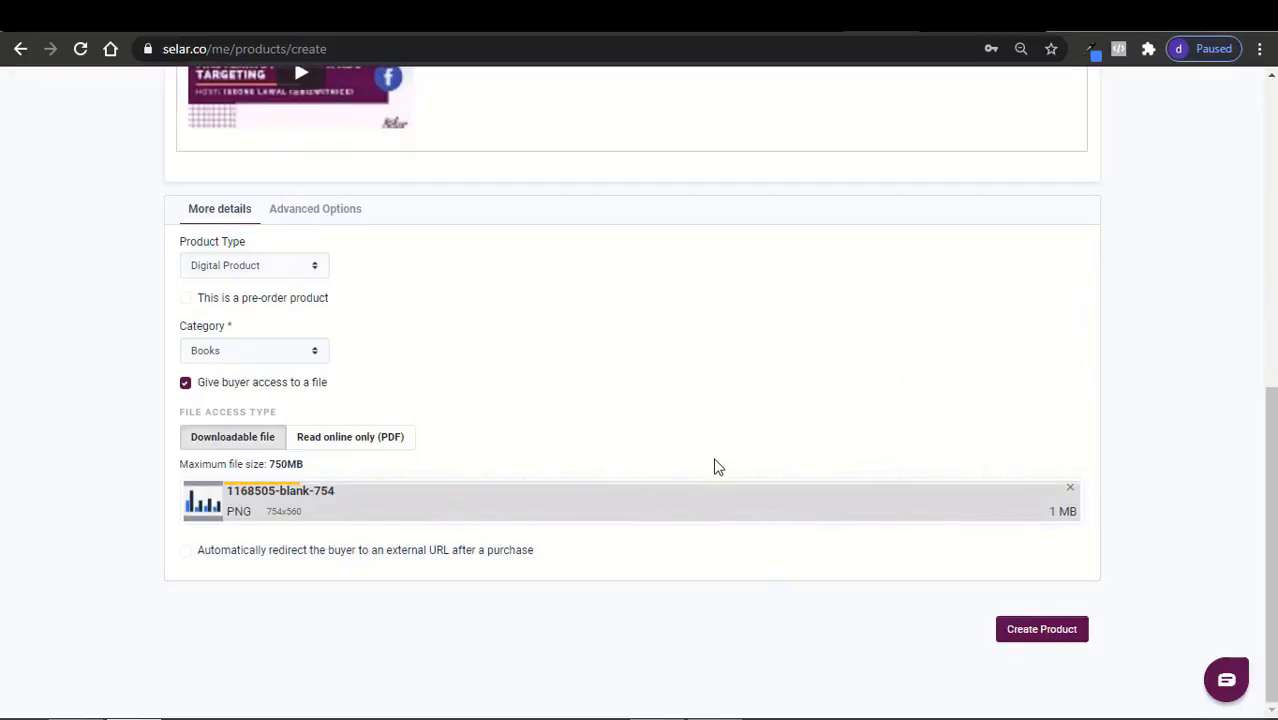
# Step: Create the product once its file has finished uploading
pyautogui.click(1022, 630)
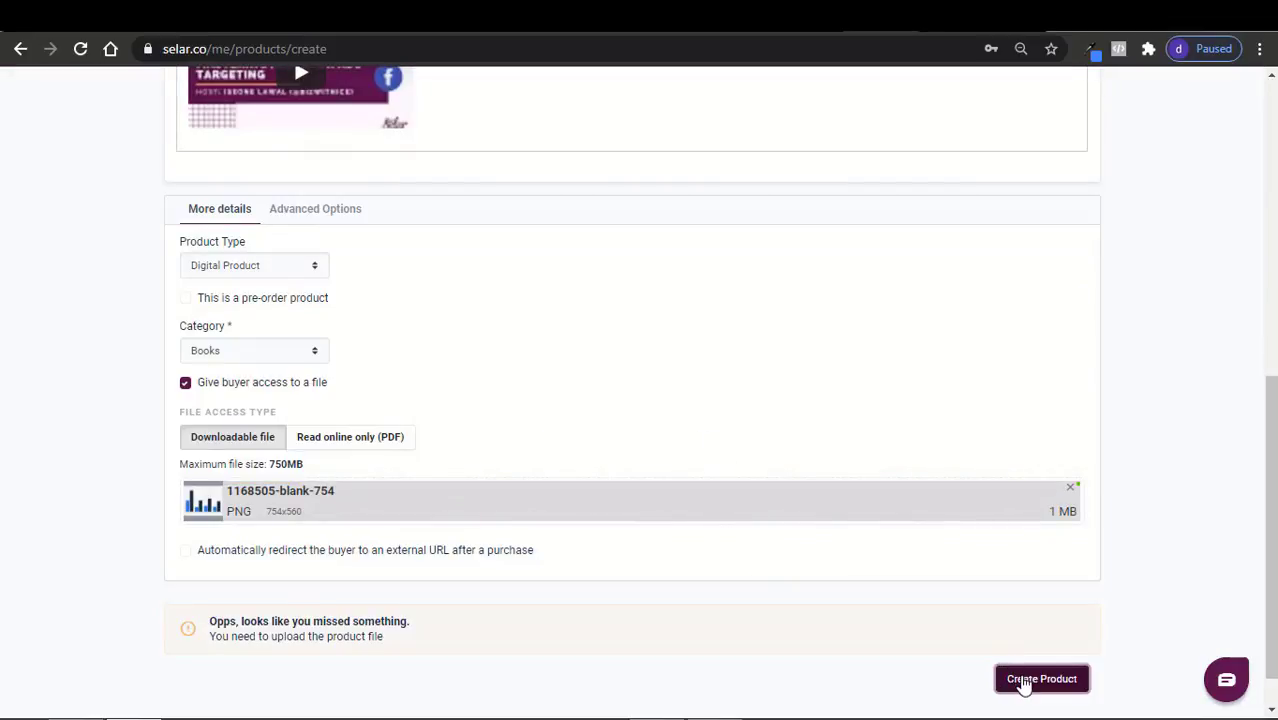
pyautogui.click(1022, 680)
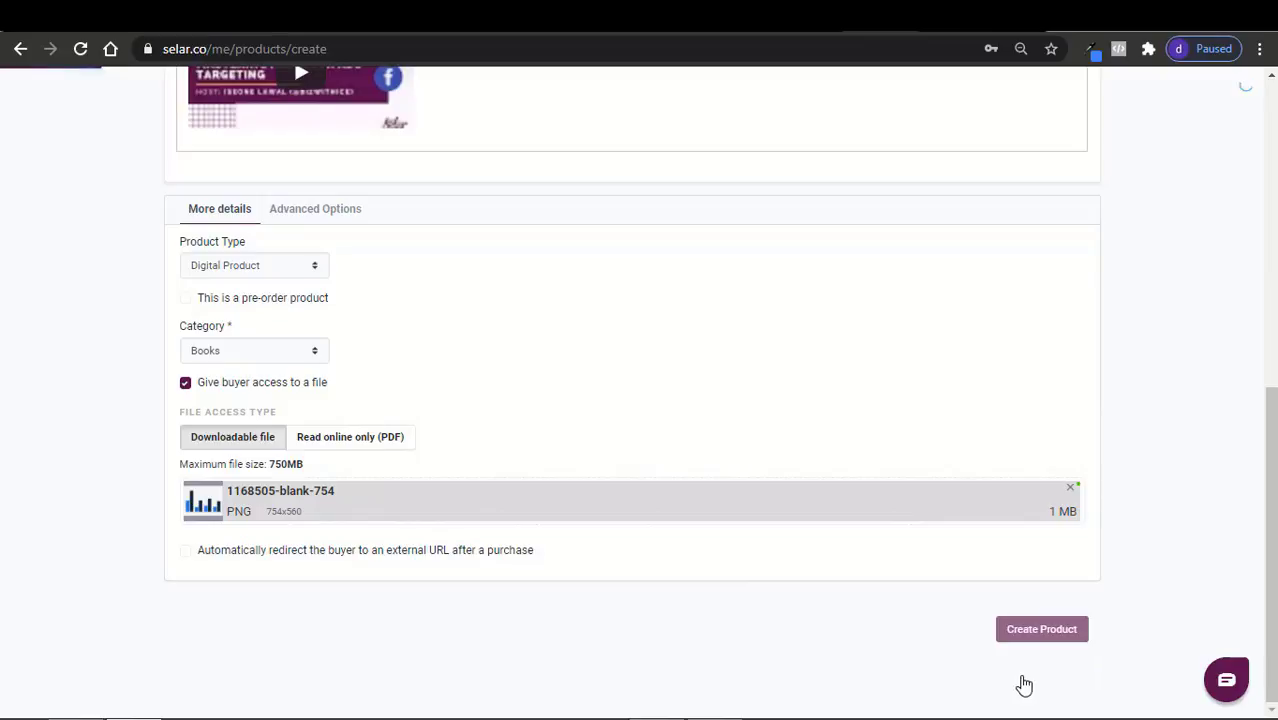
pyautogui.scroll(-5, 1248, 370)
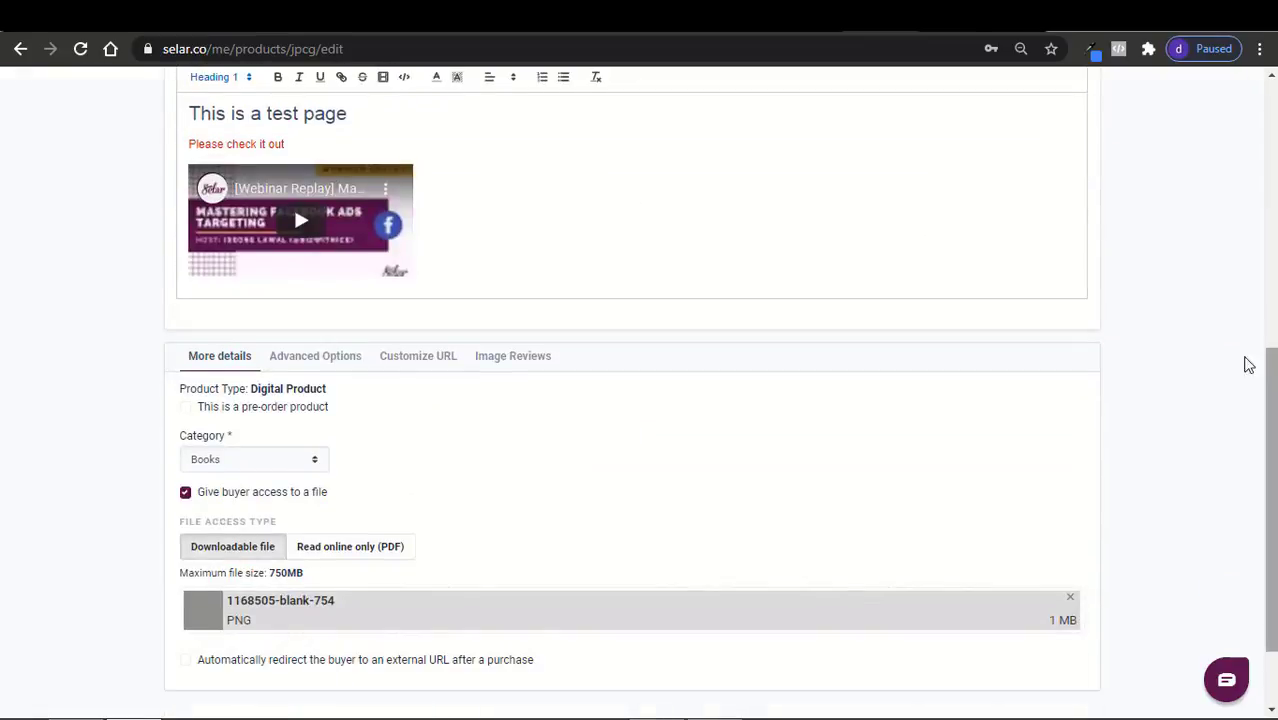
# Step: Examine the public product link of TEST PRODUCT and the integration options offered for the store
pyautogui.click(1268, 282)
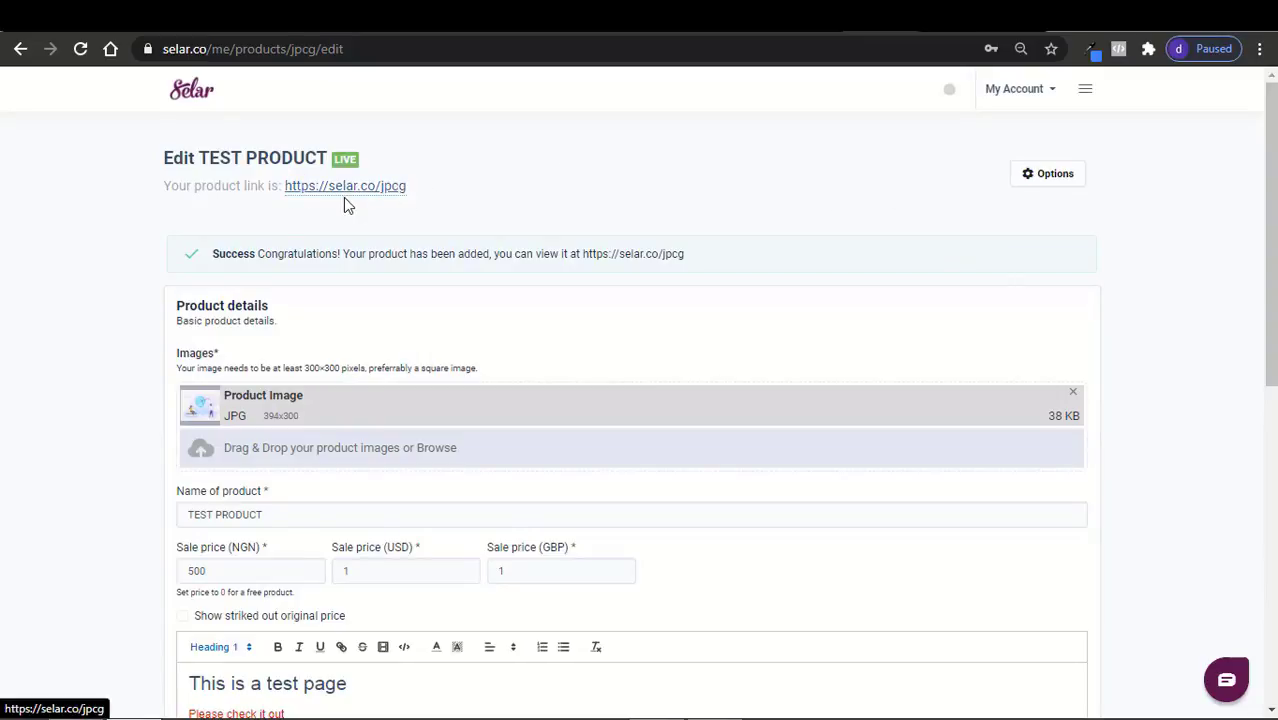
pyautogui.moveTo(412, 192); pyautogui.dragTo(283, 193)
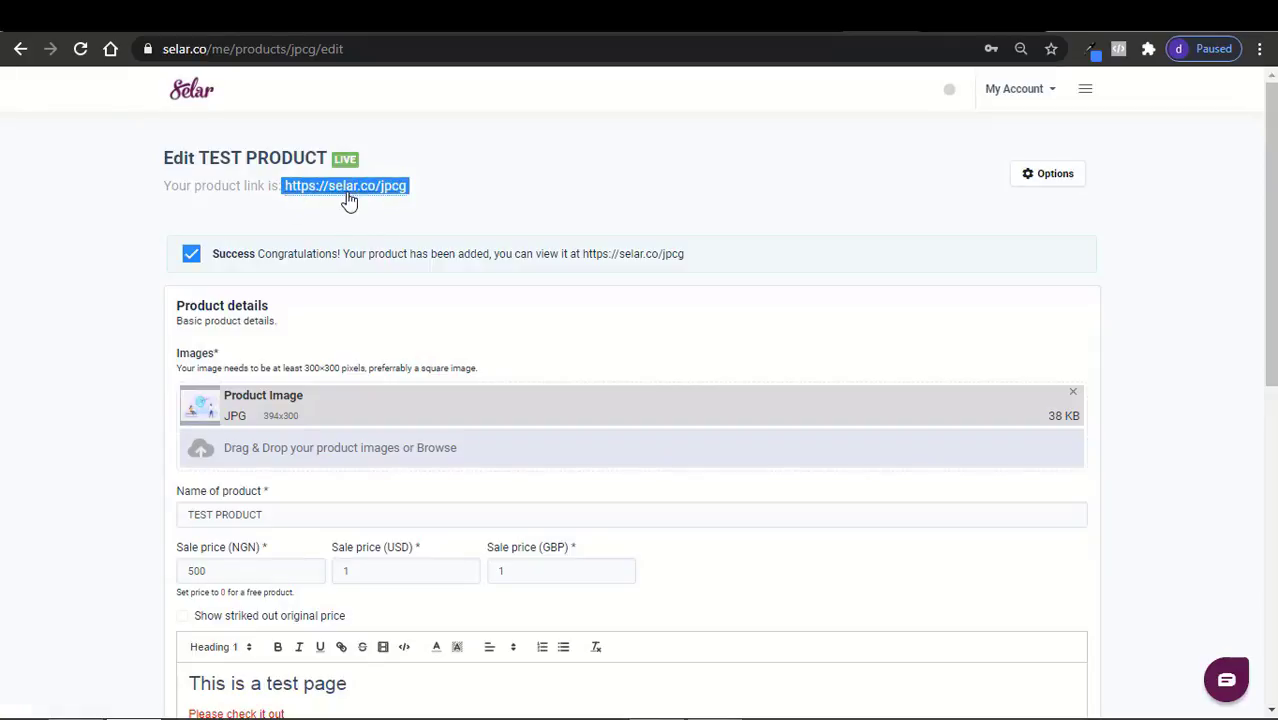
pyautogui.click(450, 197)
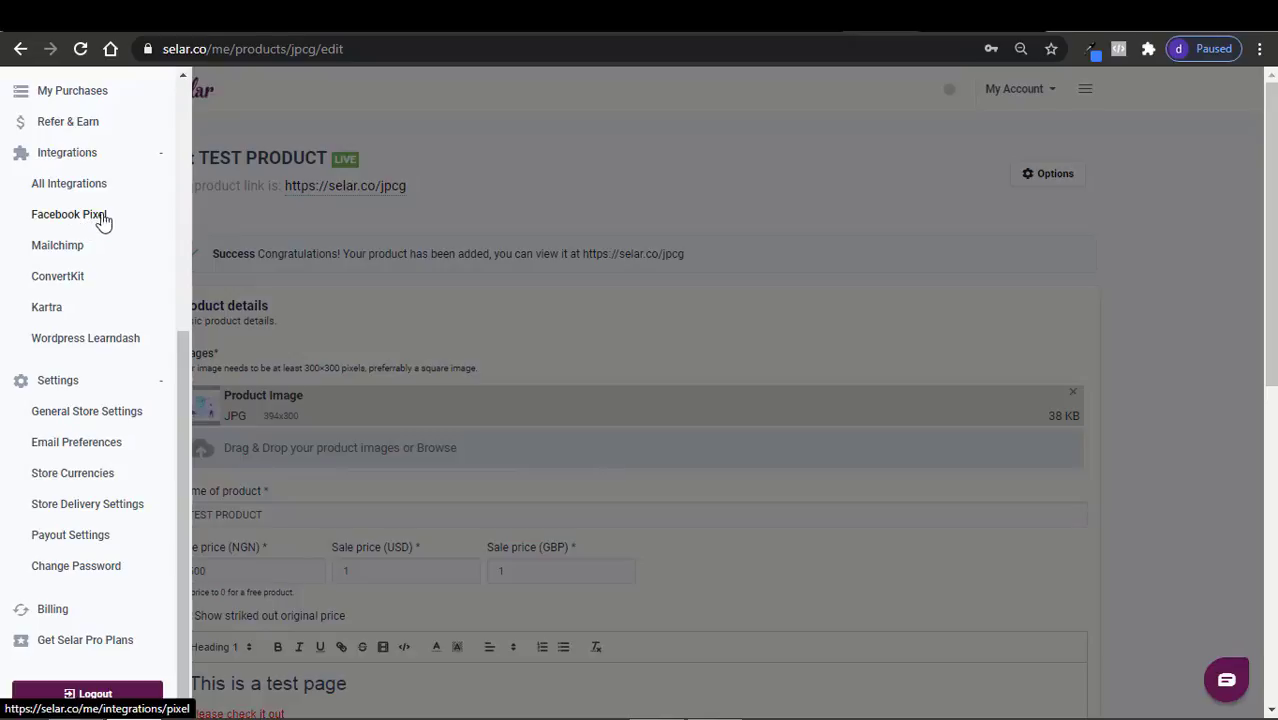
pyautogui.click(658, 216)
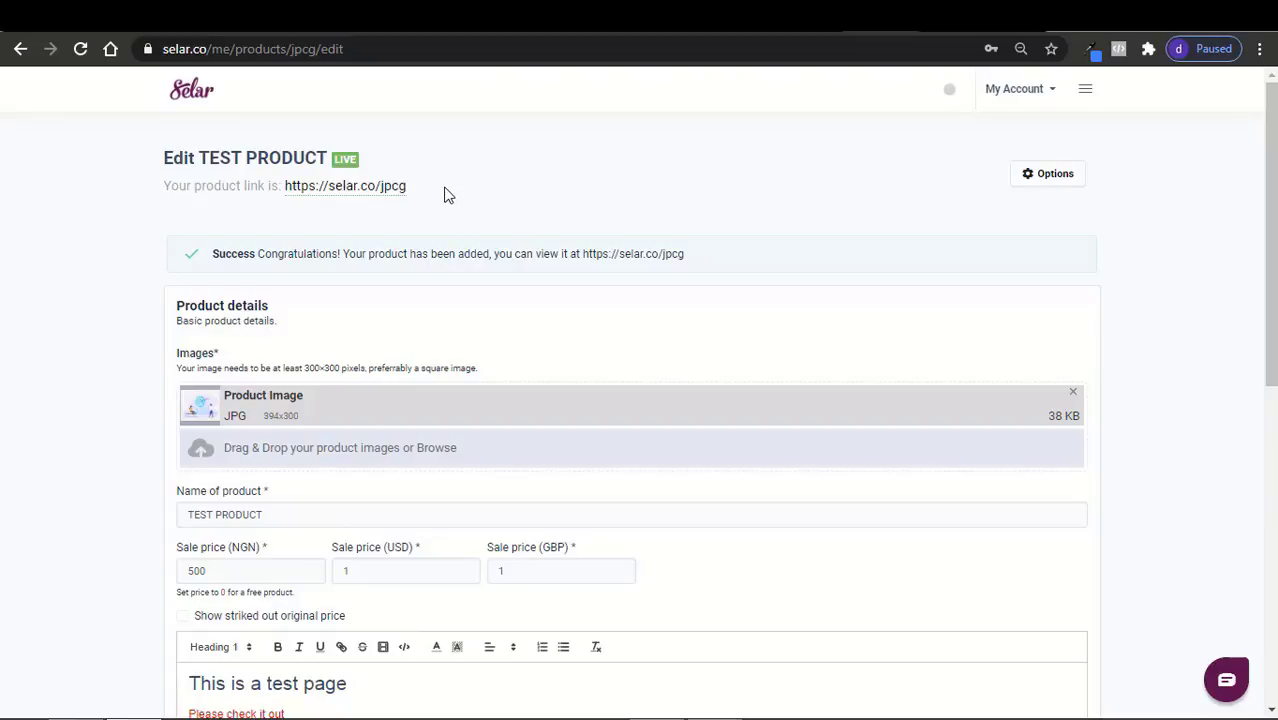
pyautogui.moveTo(414, 190); pyautogui.dragTo(286, 190)
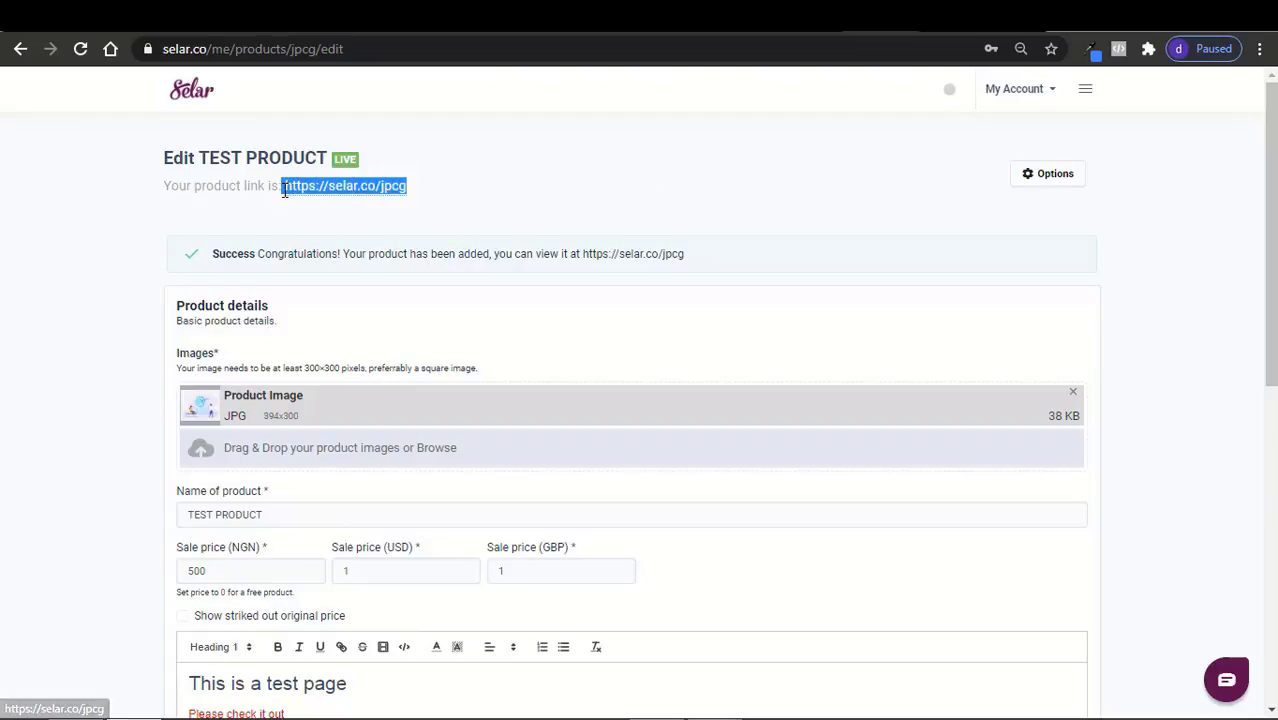
pyautogui.click(595, 244)
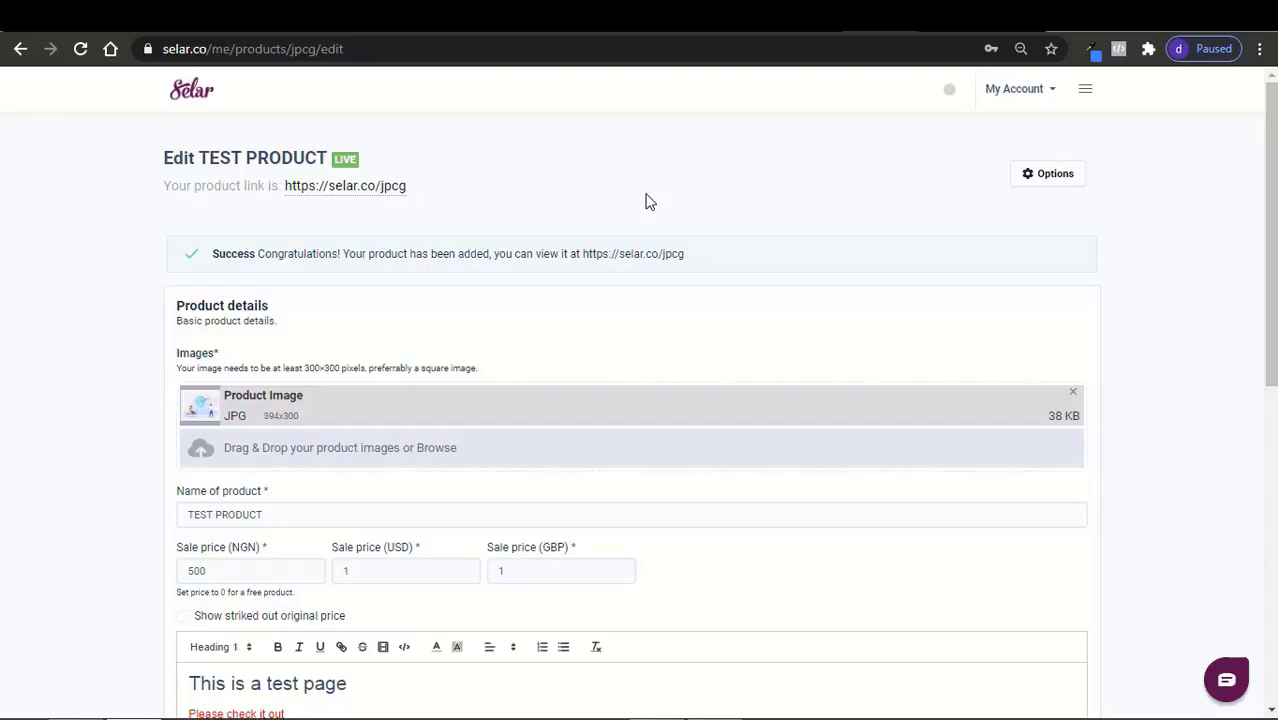
# Step: Open the public store page through the account's Store URL and select its web address
pyautogui.click(1052, 95)
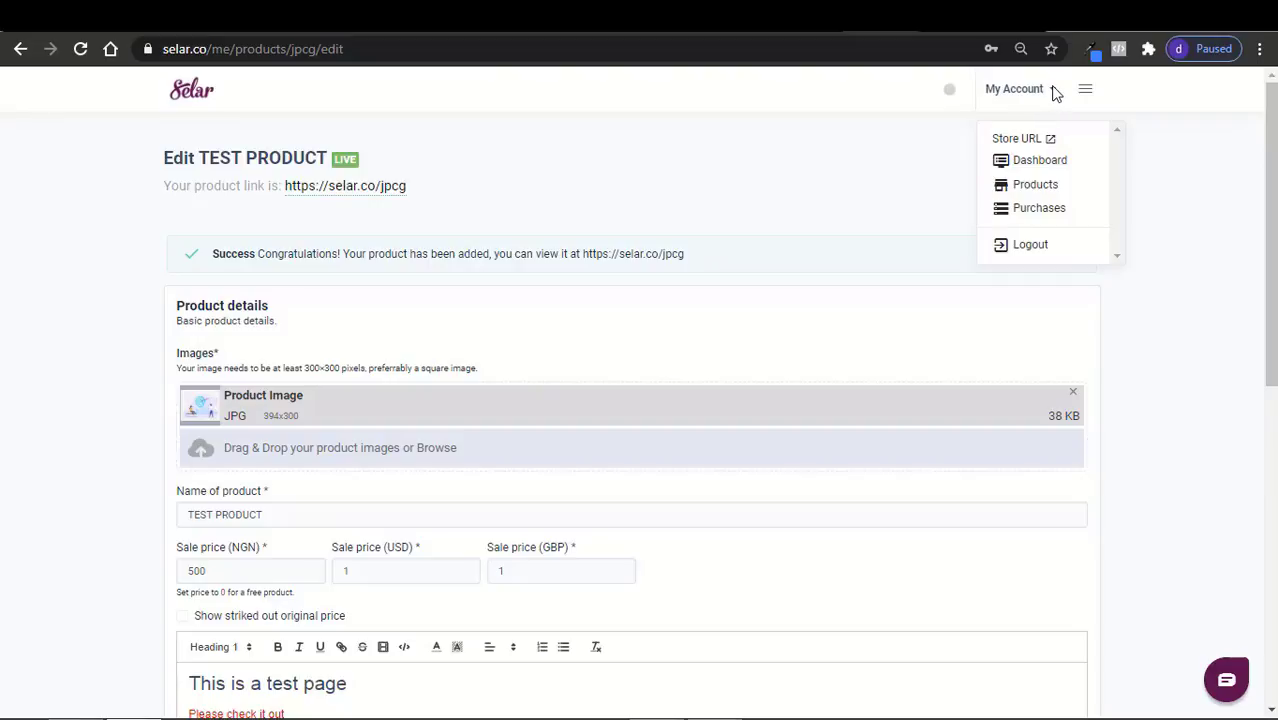
pyautogui.click(1052, 92)
pyautogui.click(1050, 98)
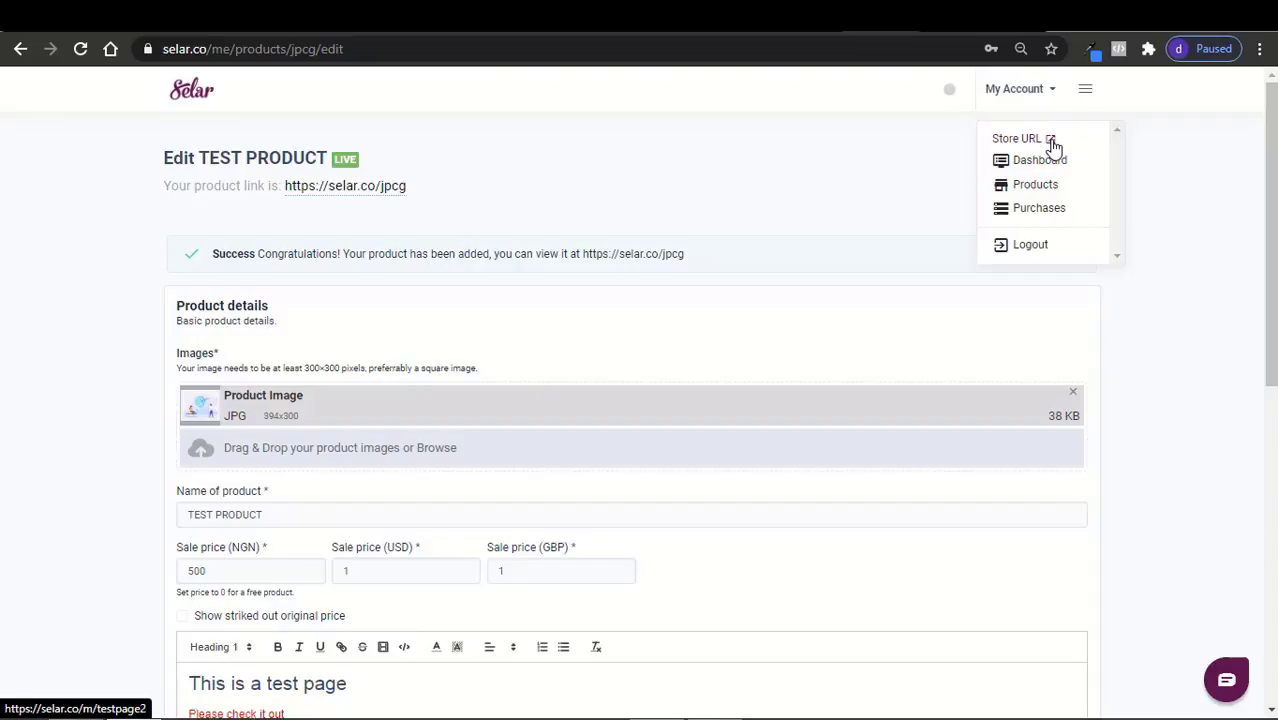
pyautogui.click(1050, 143)
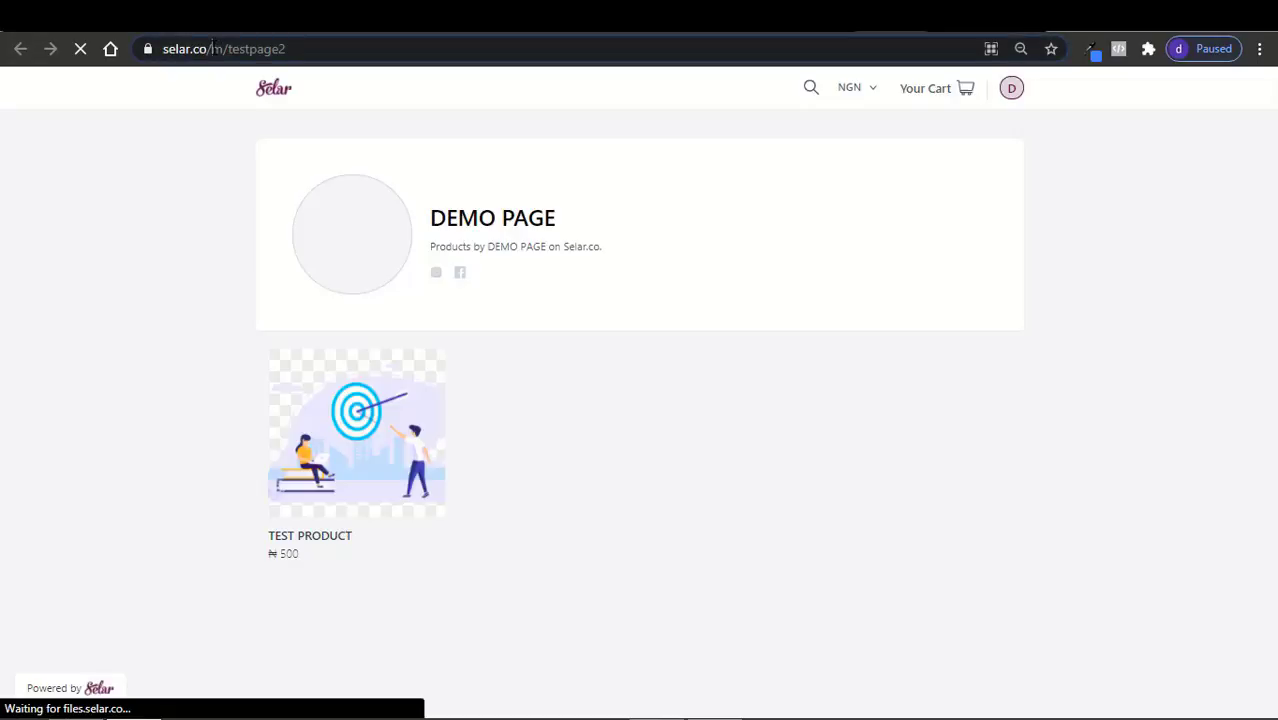
pyautogui.click(212, 48)
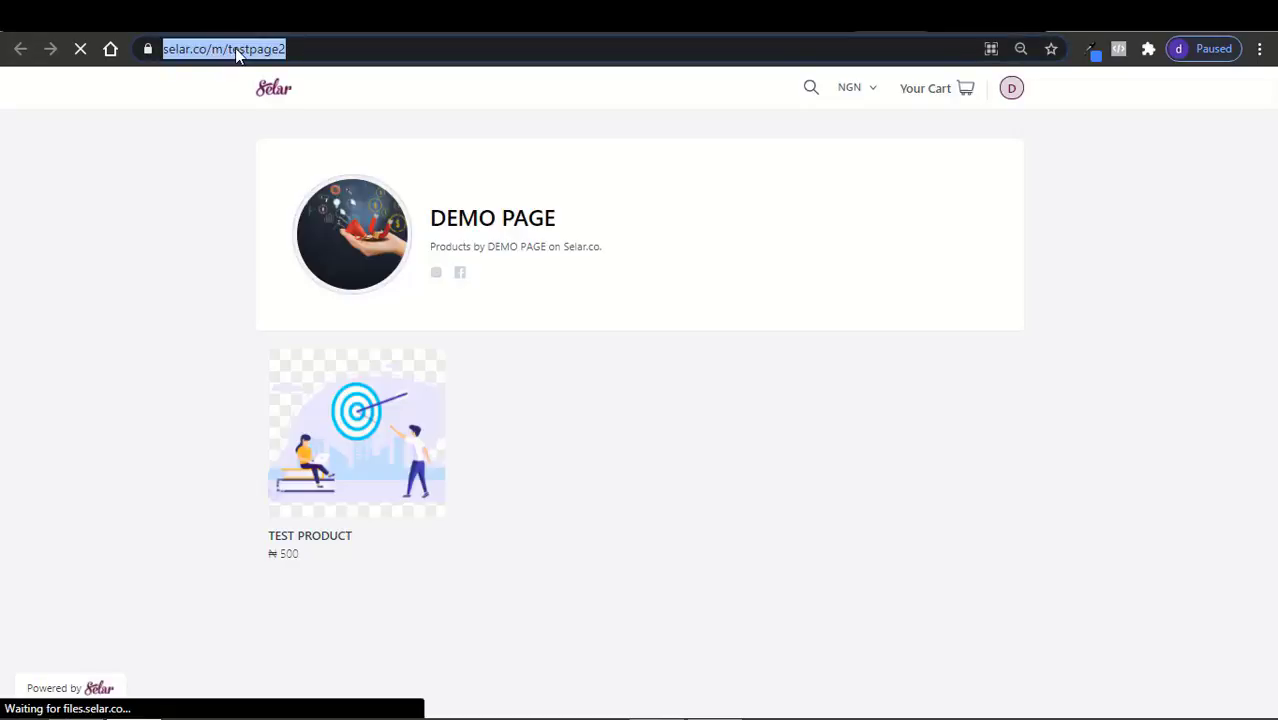
# Step: Return to the product edit page, open the storefront through the navigation's store link and select its address
pyautogui.click(836, 34)
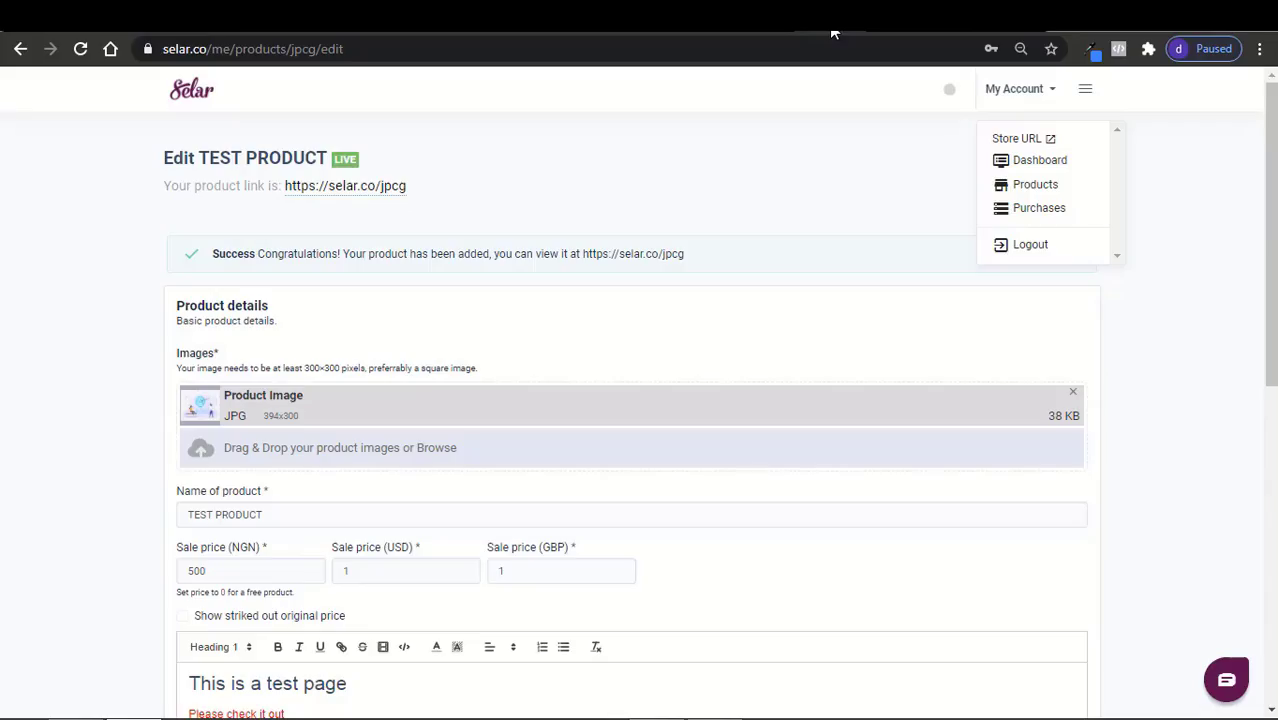
pyautogui.click(1085, 89)
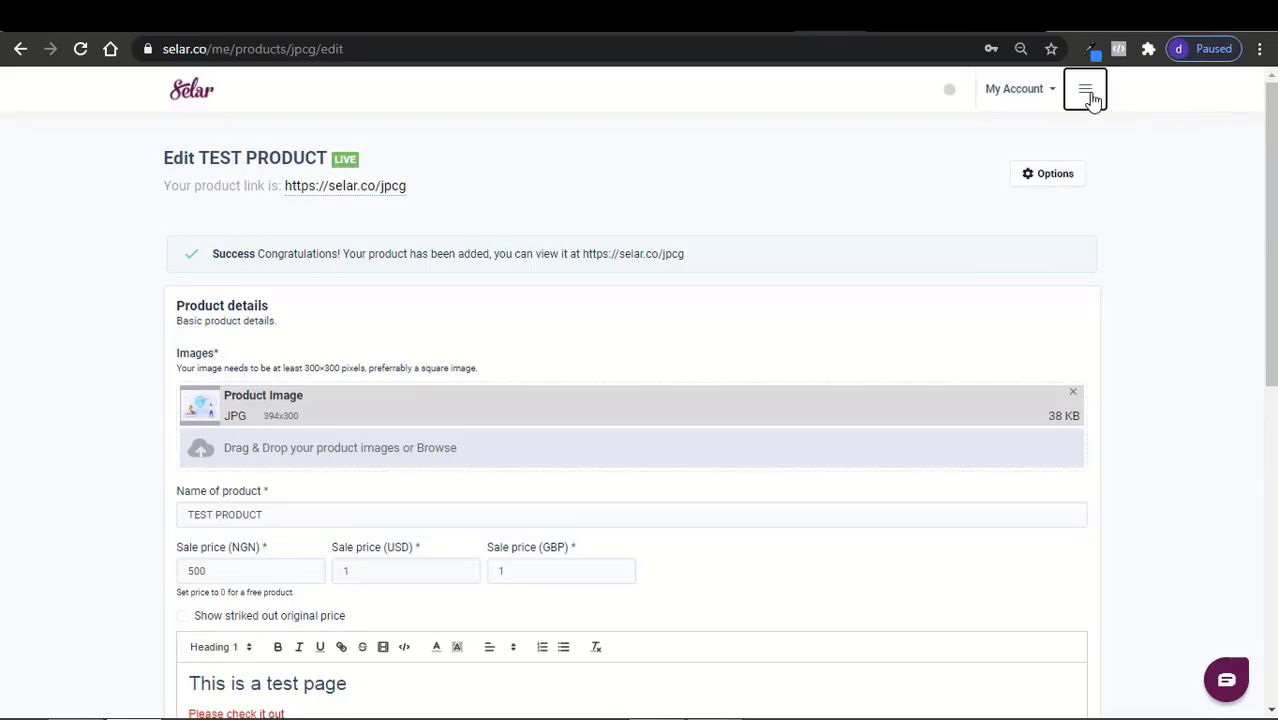
pyautogui.scroll(5, 184, 102)
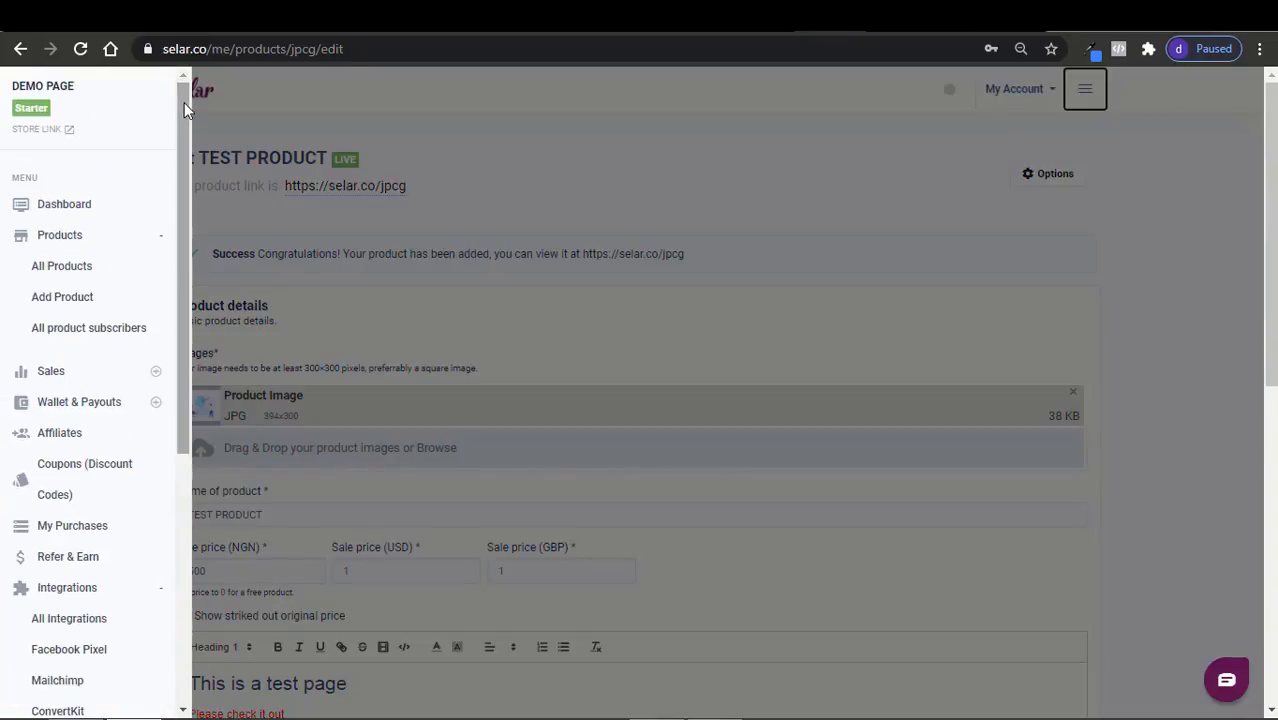
pyautogui.click(69, 133)
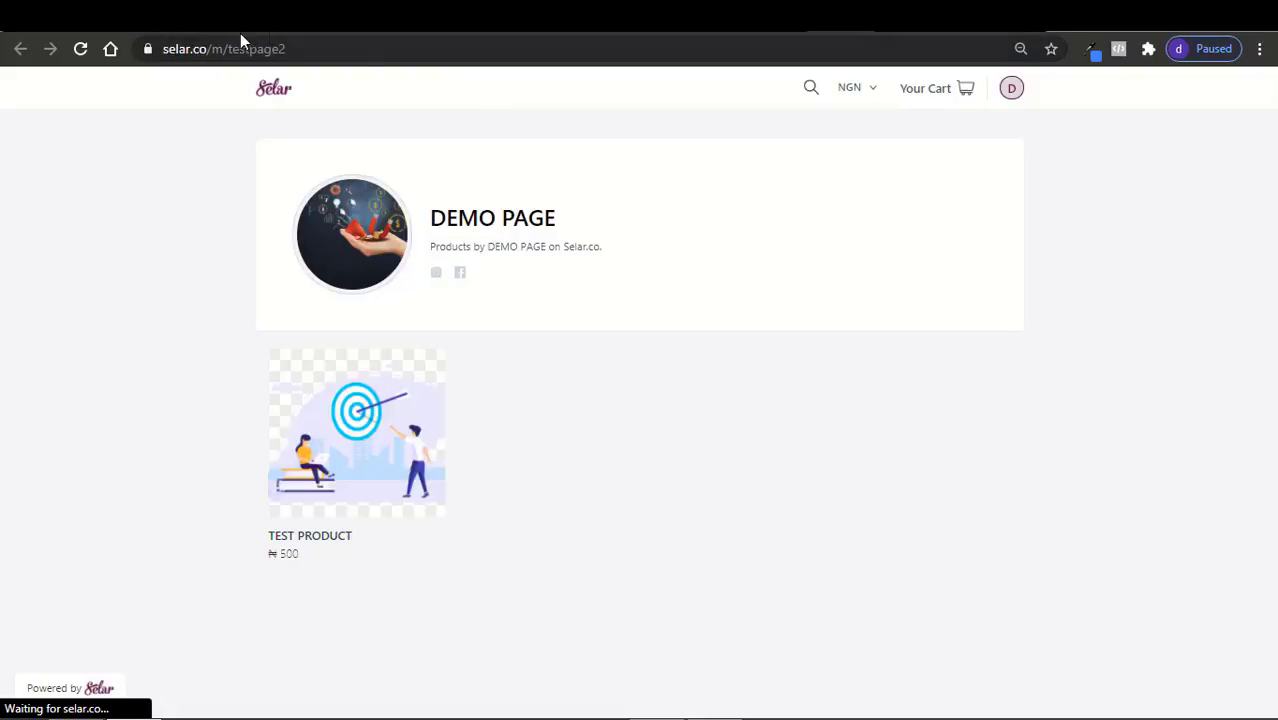
pyautogui.click(263, 54)
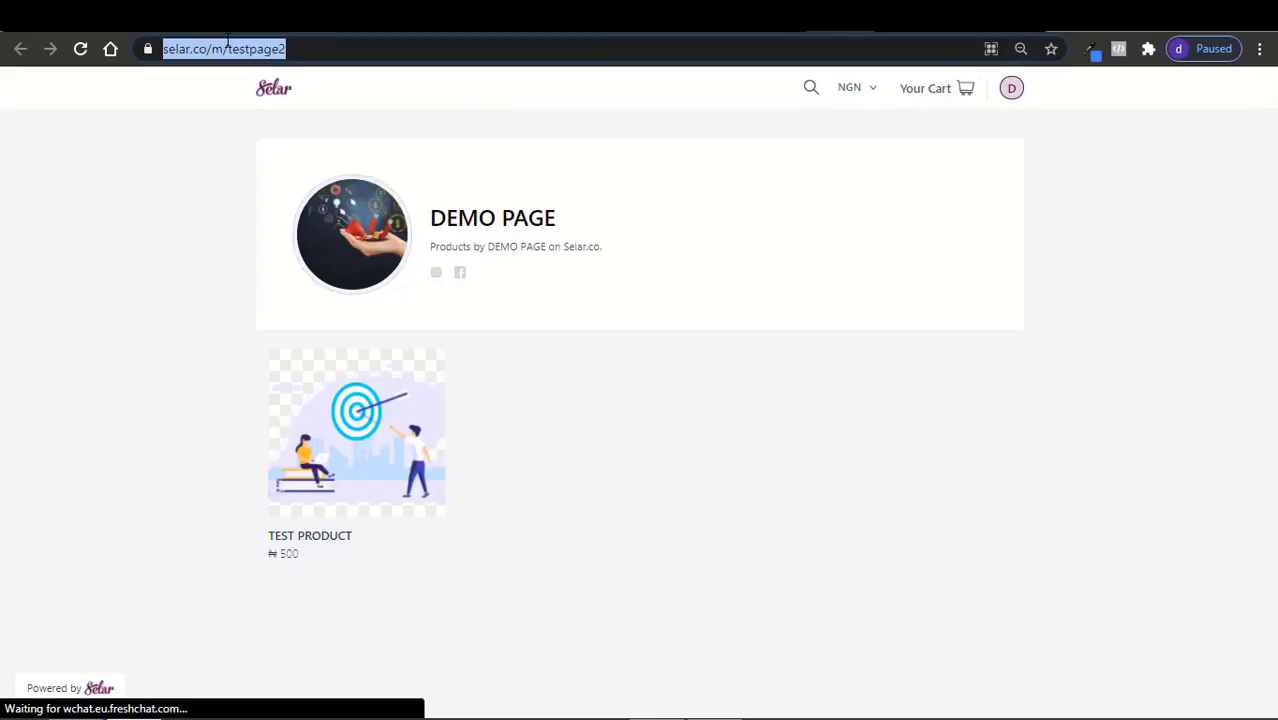